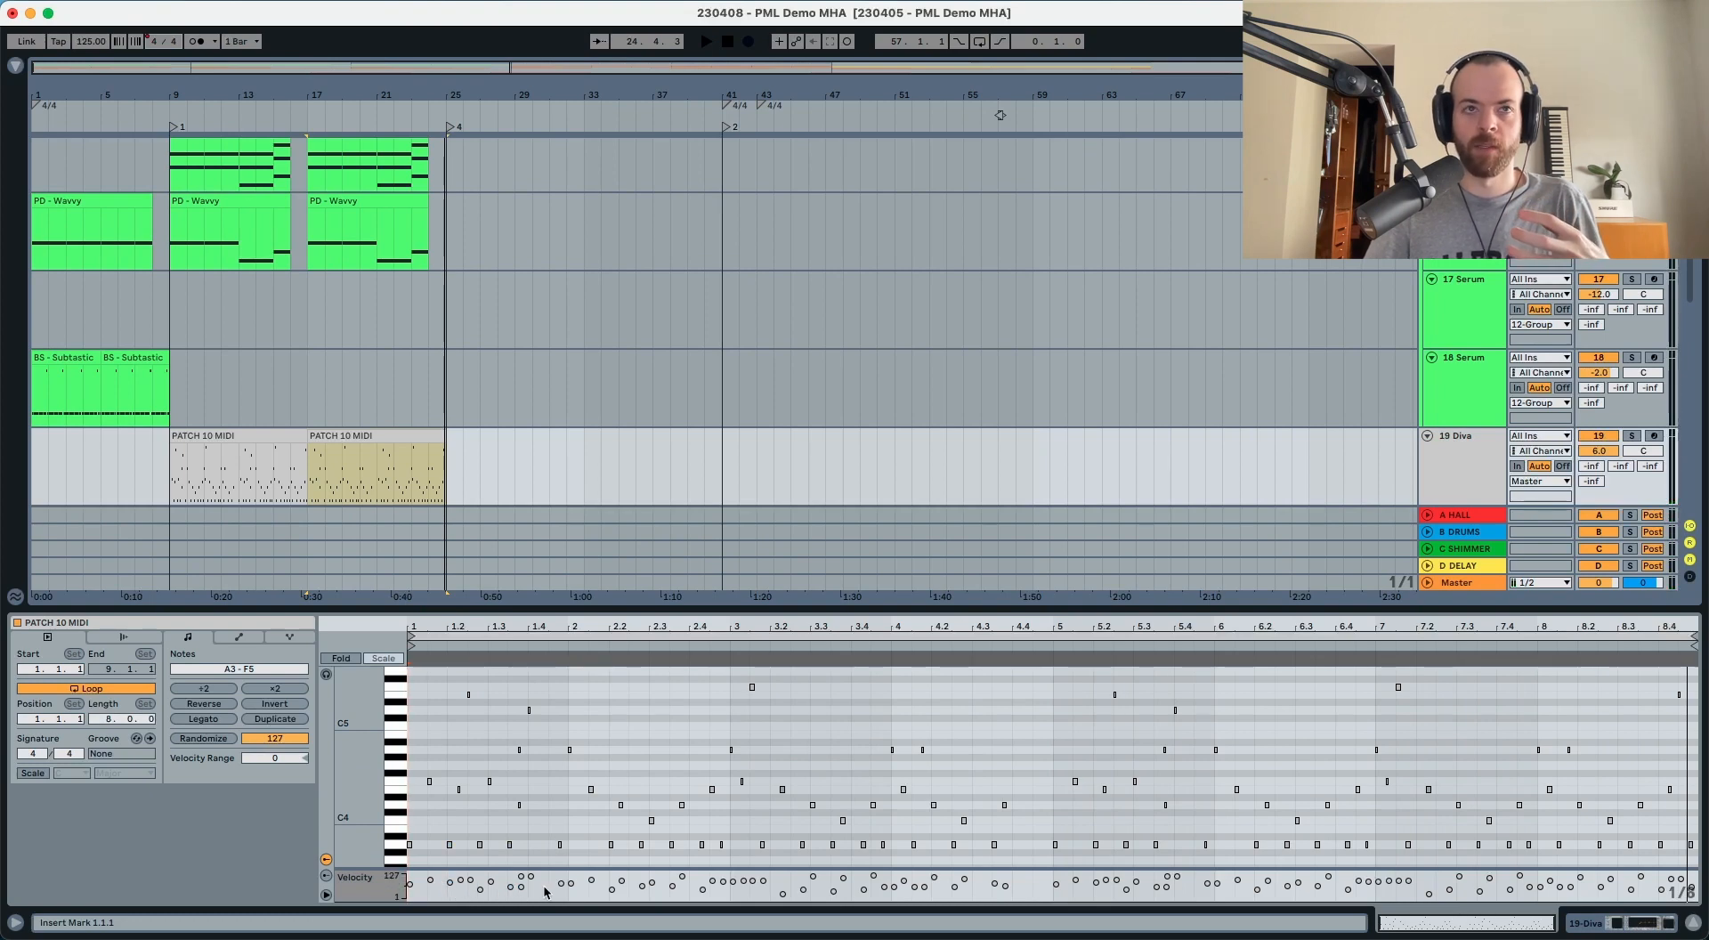
Play the second PATCH 10 MIDI clip on the 20 Diva track and switch off the track's EQ Eight and Kickstart devices.
scroll(1362, 394, "down", 3)
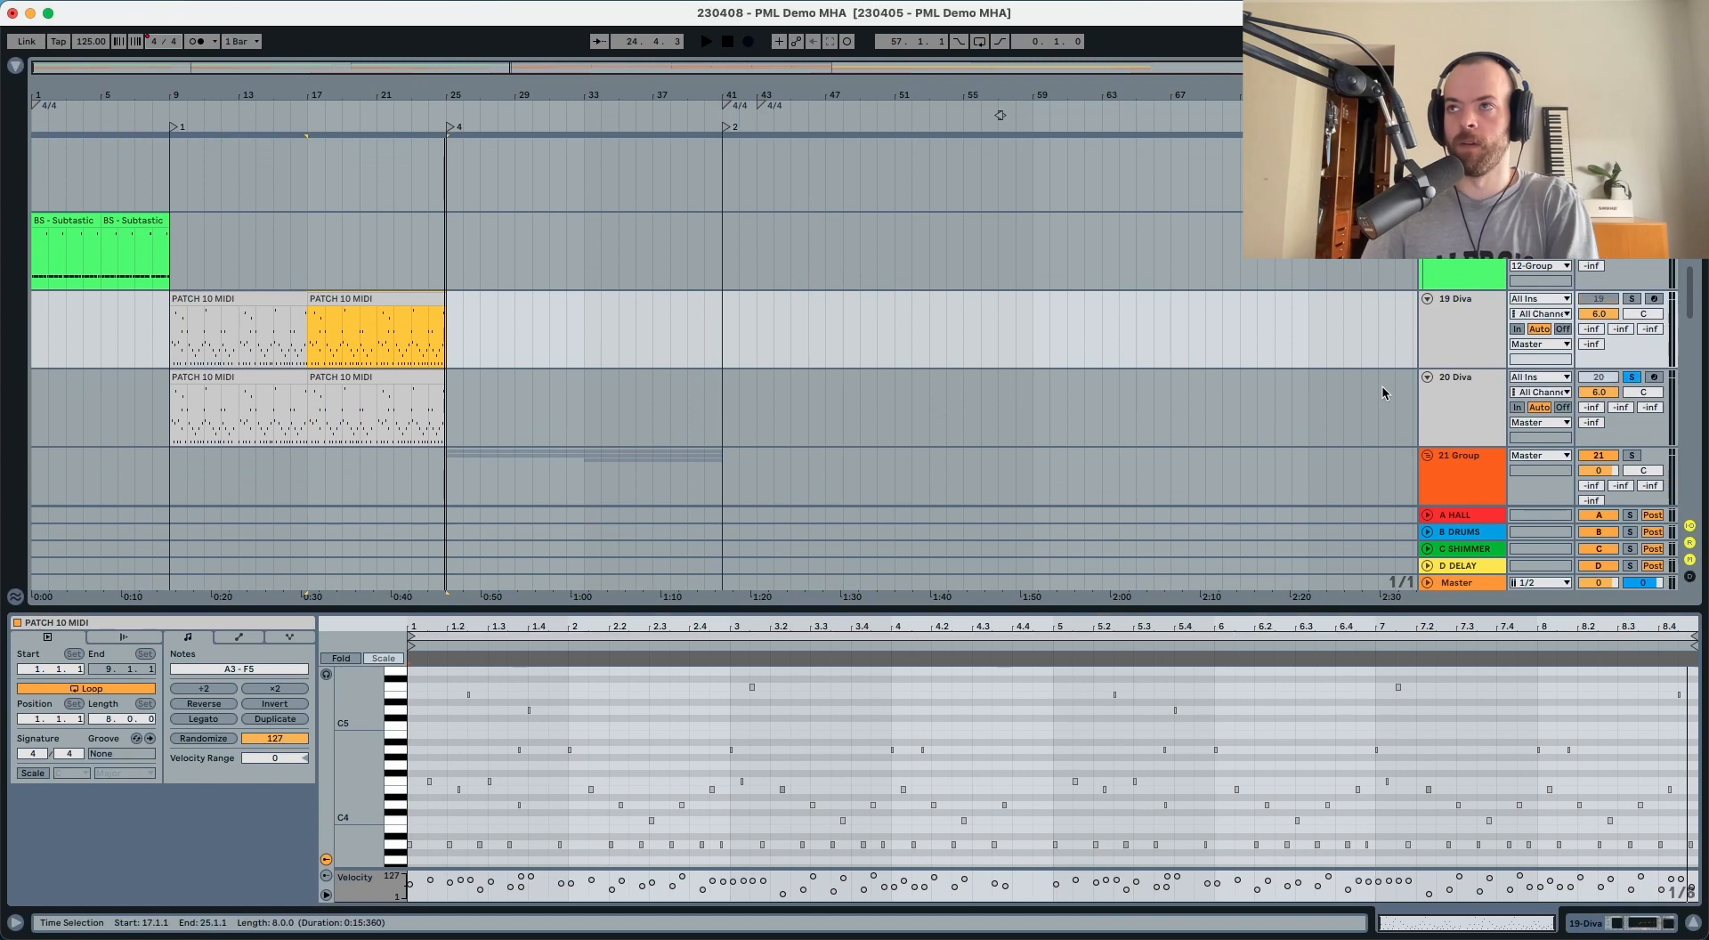
left_click(414, 376)
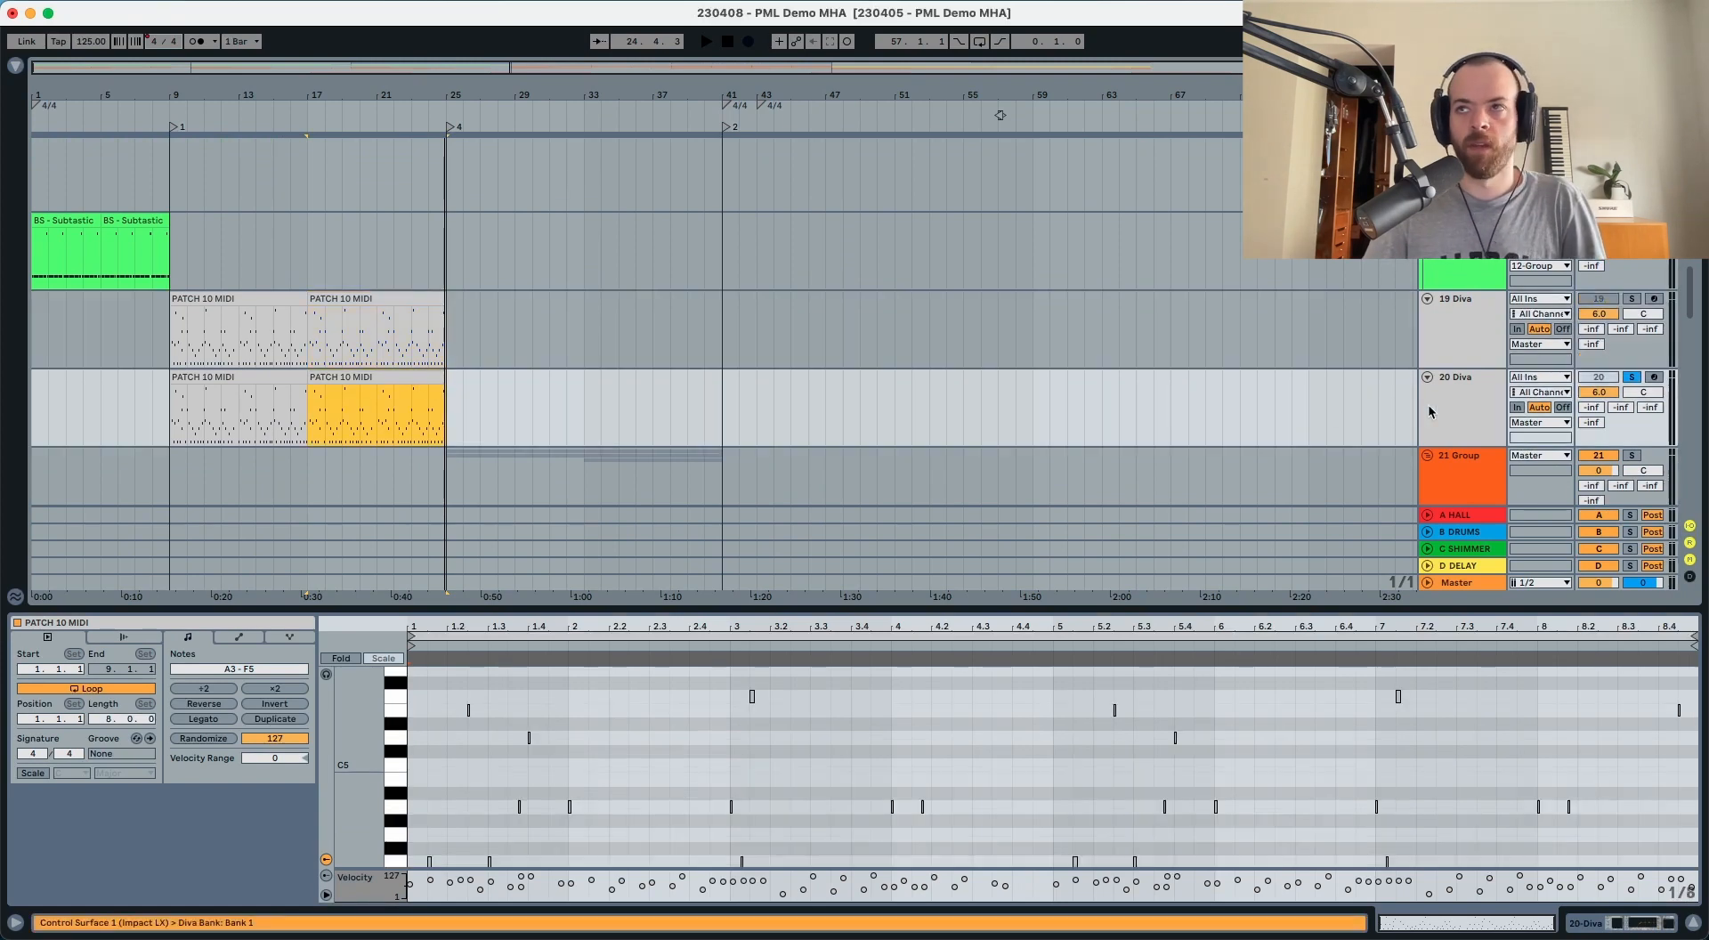
double_click(1451, 407)
key("space")
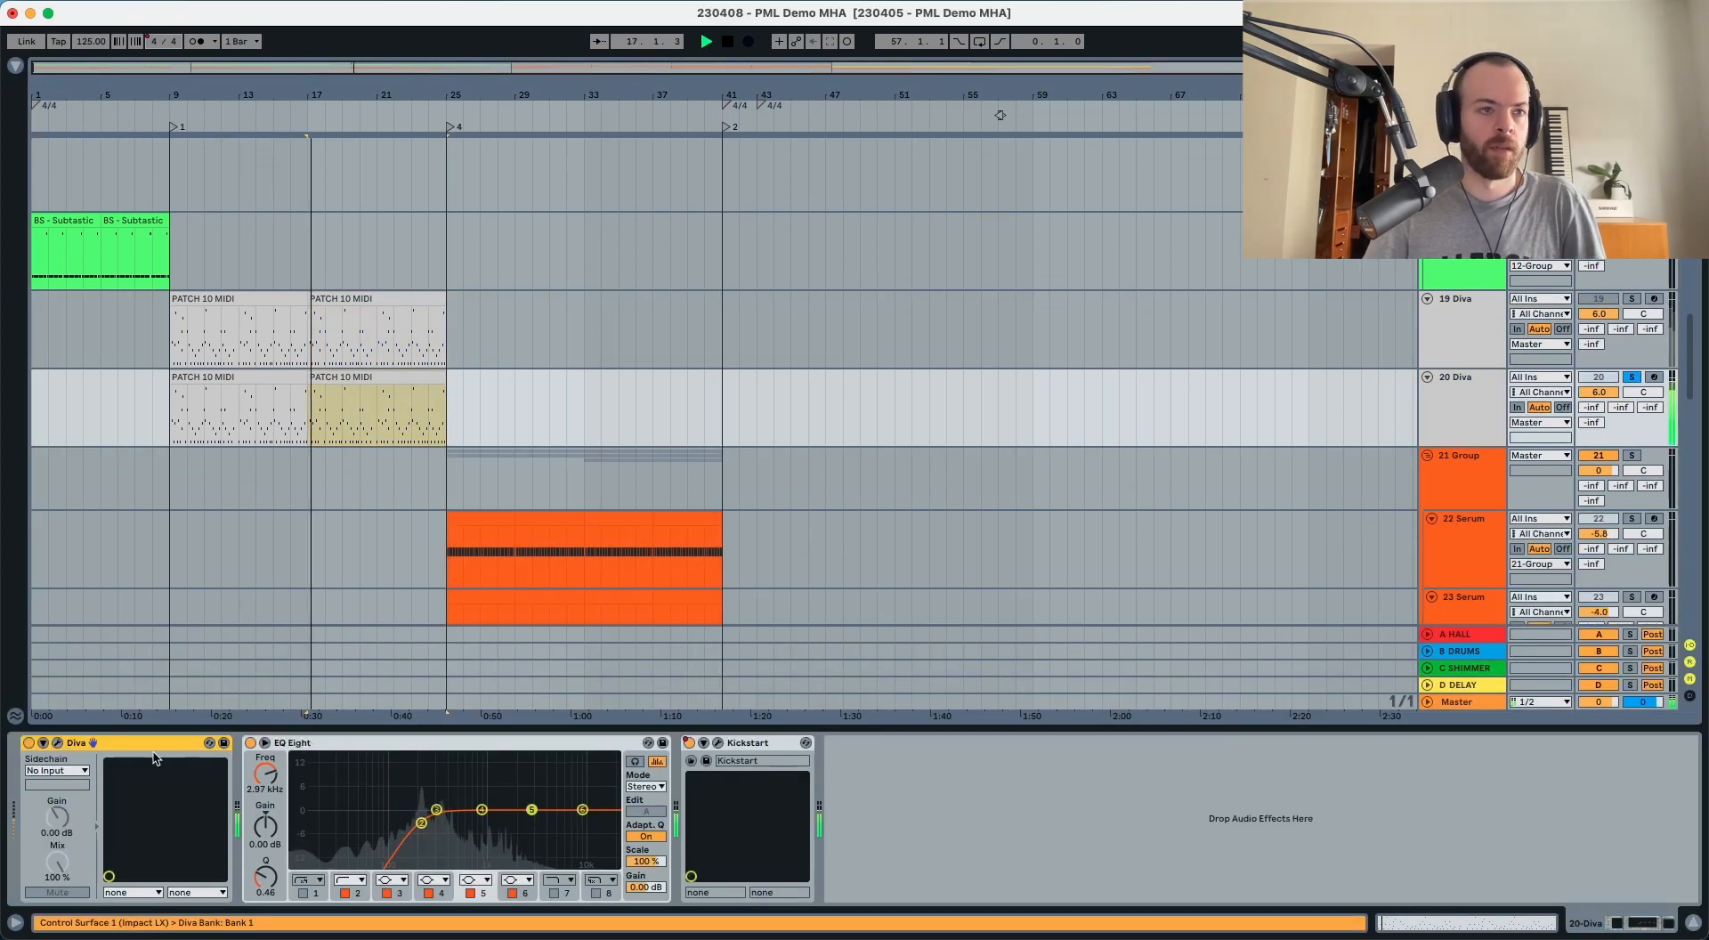
left_click(250, 743)
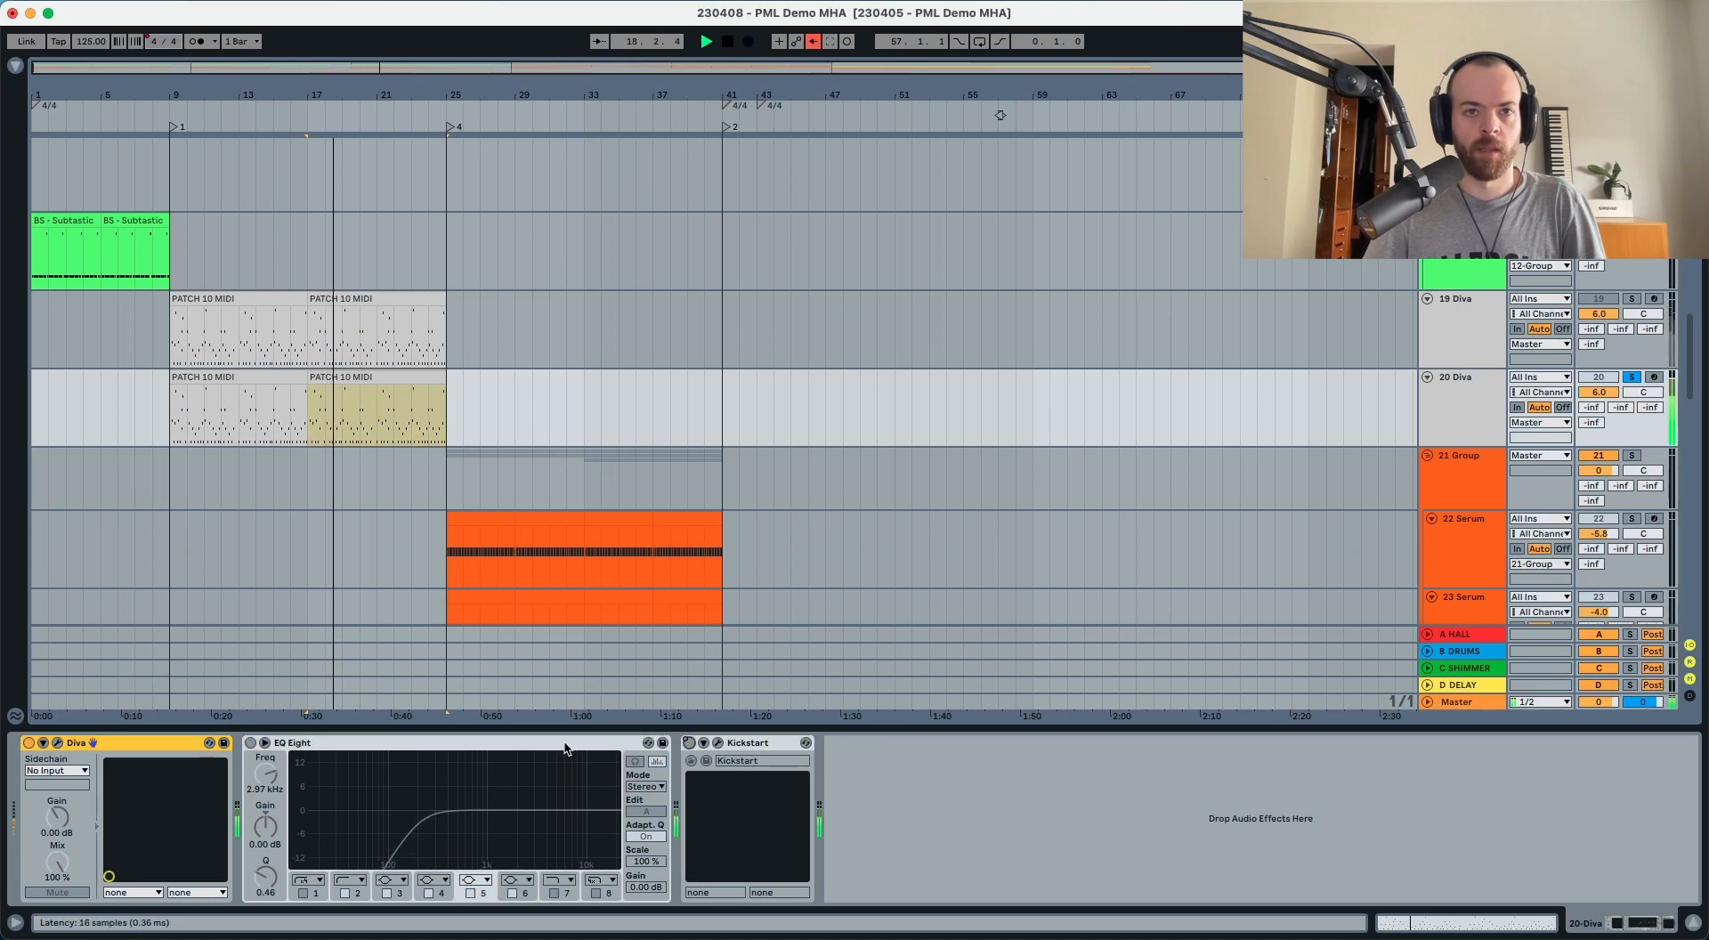
Open the Diva synth on track 20 and change its oscillator model from Triple VCO to Digital.
left_click(58, 742)
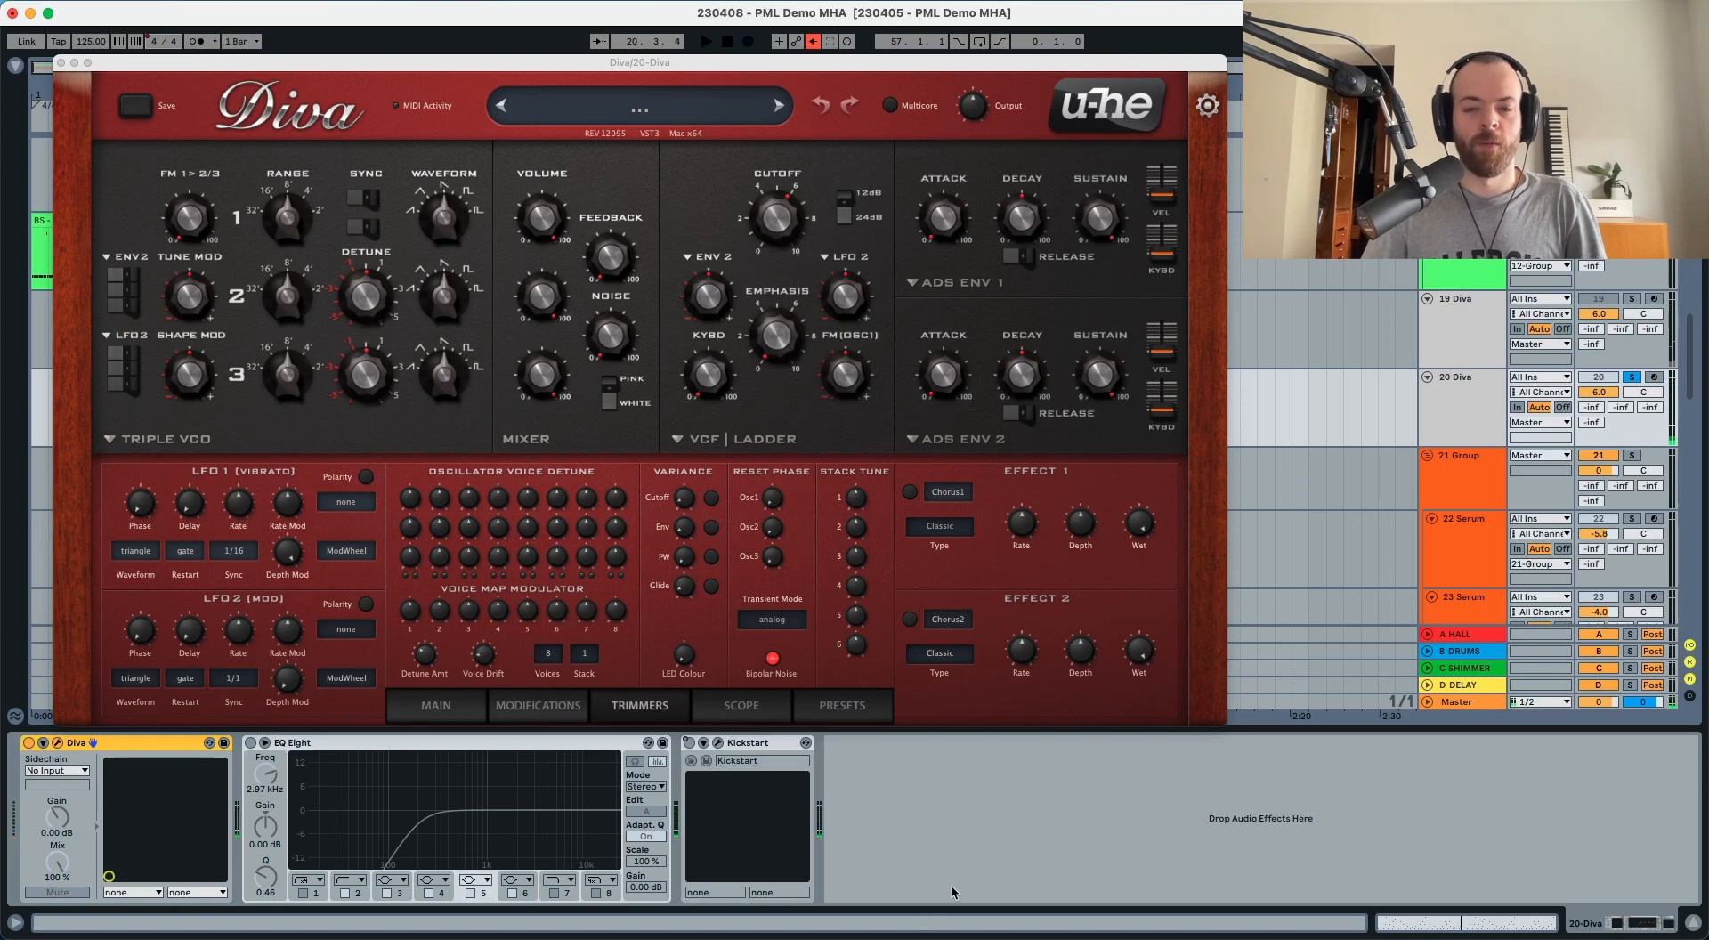
left_click(158, 438)
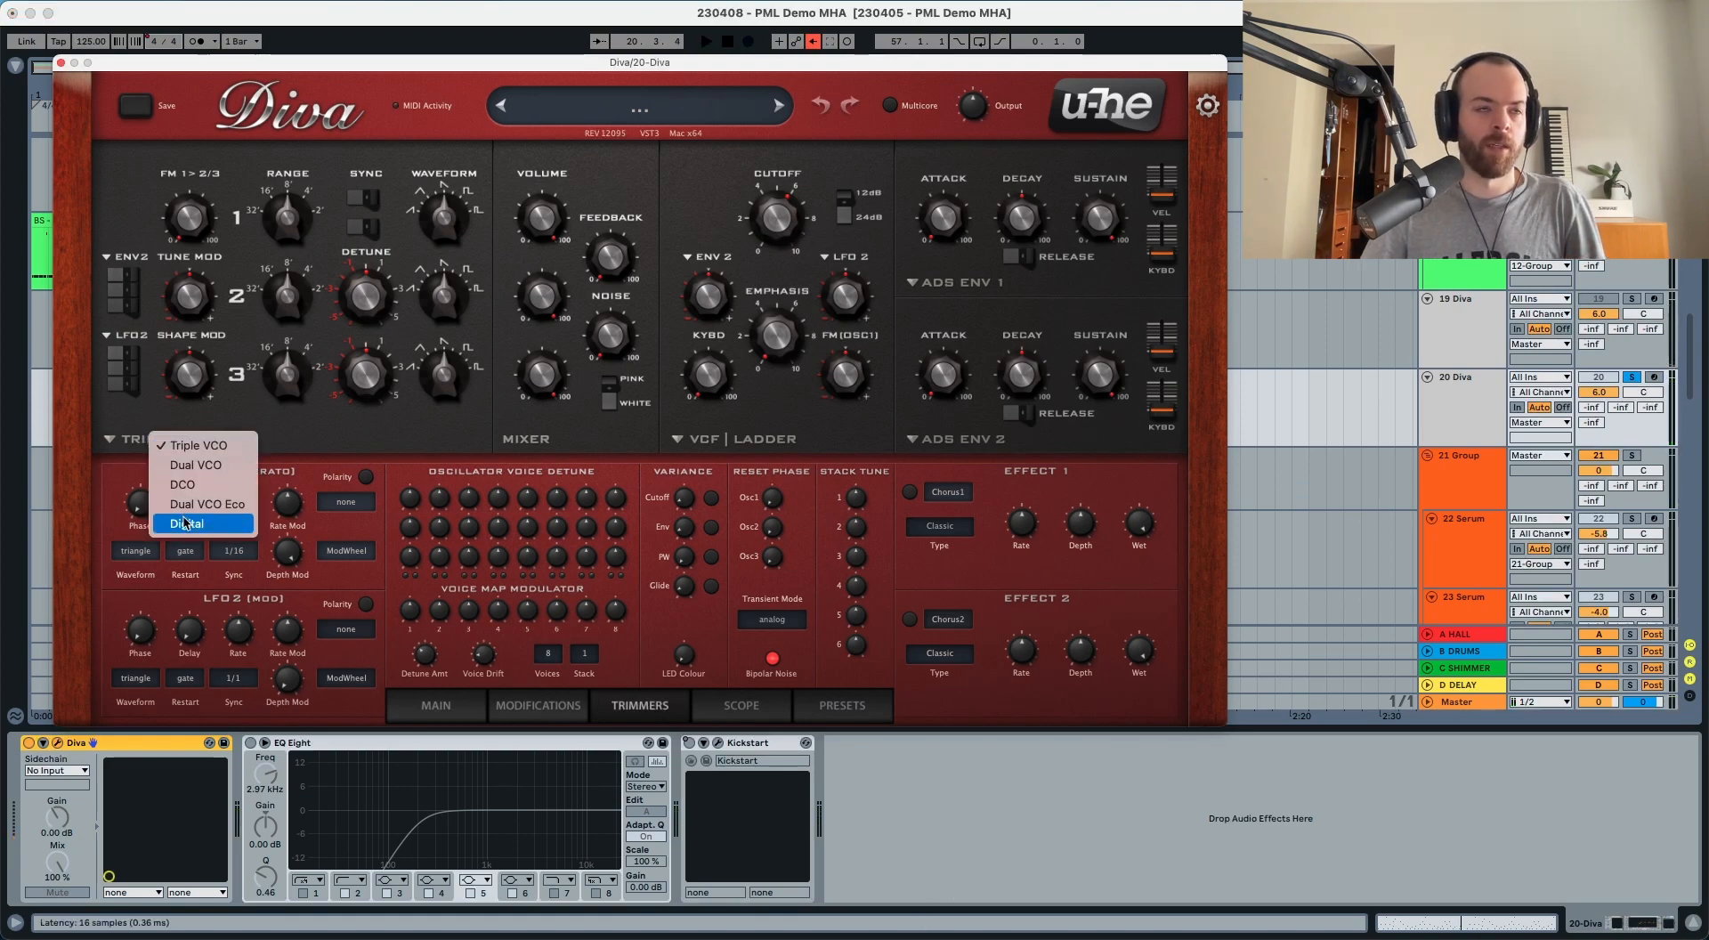
left_click(185, 524)
Set the first digital oscillator's waveform to Triangle and raise its octave while auditioning the clip.
key("space")
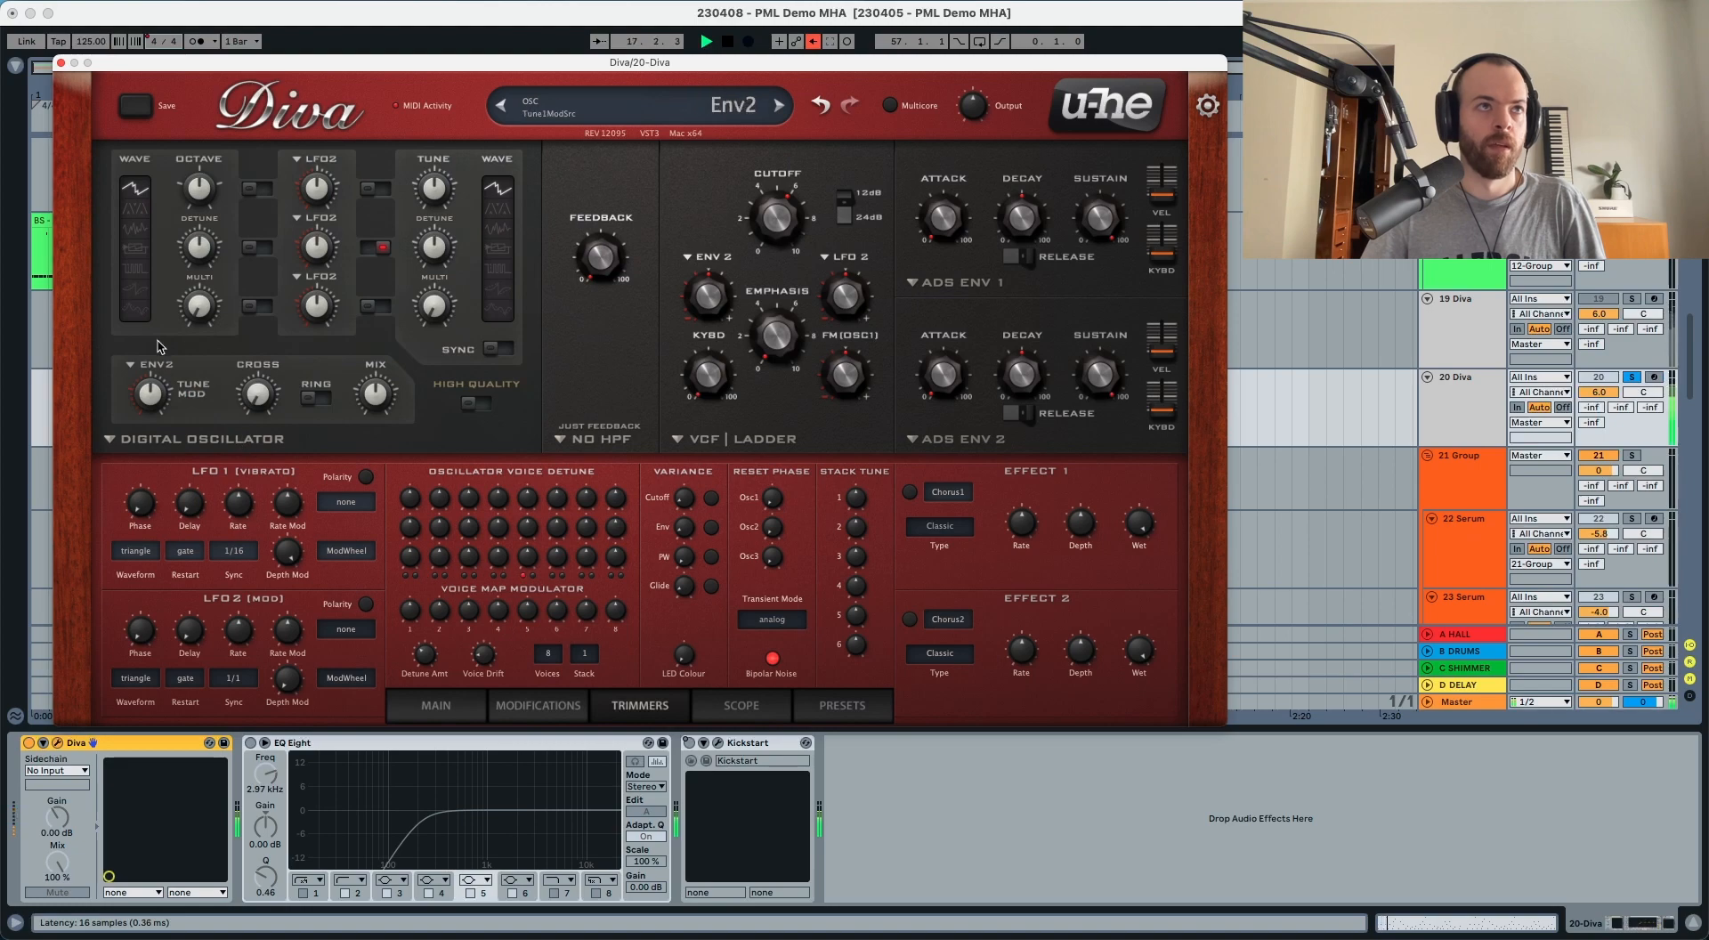
left_click(137, 310)
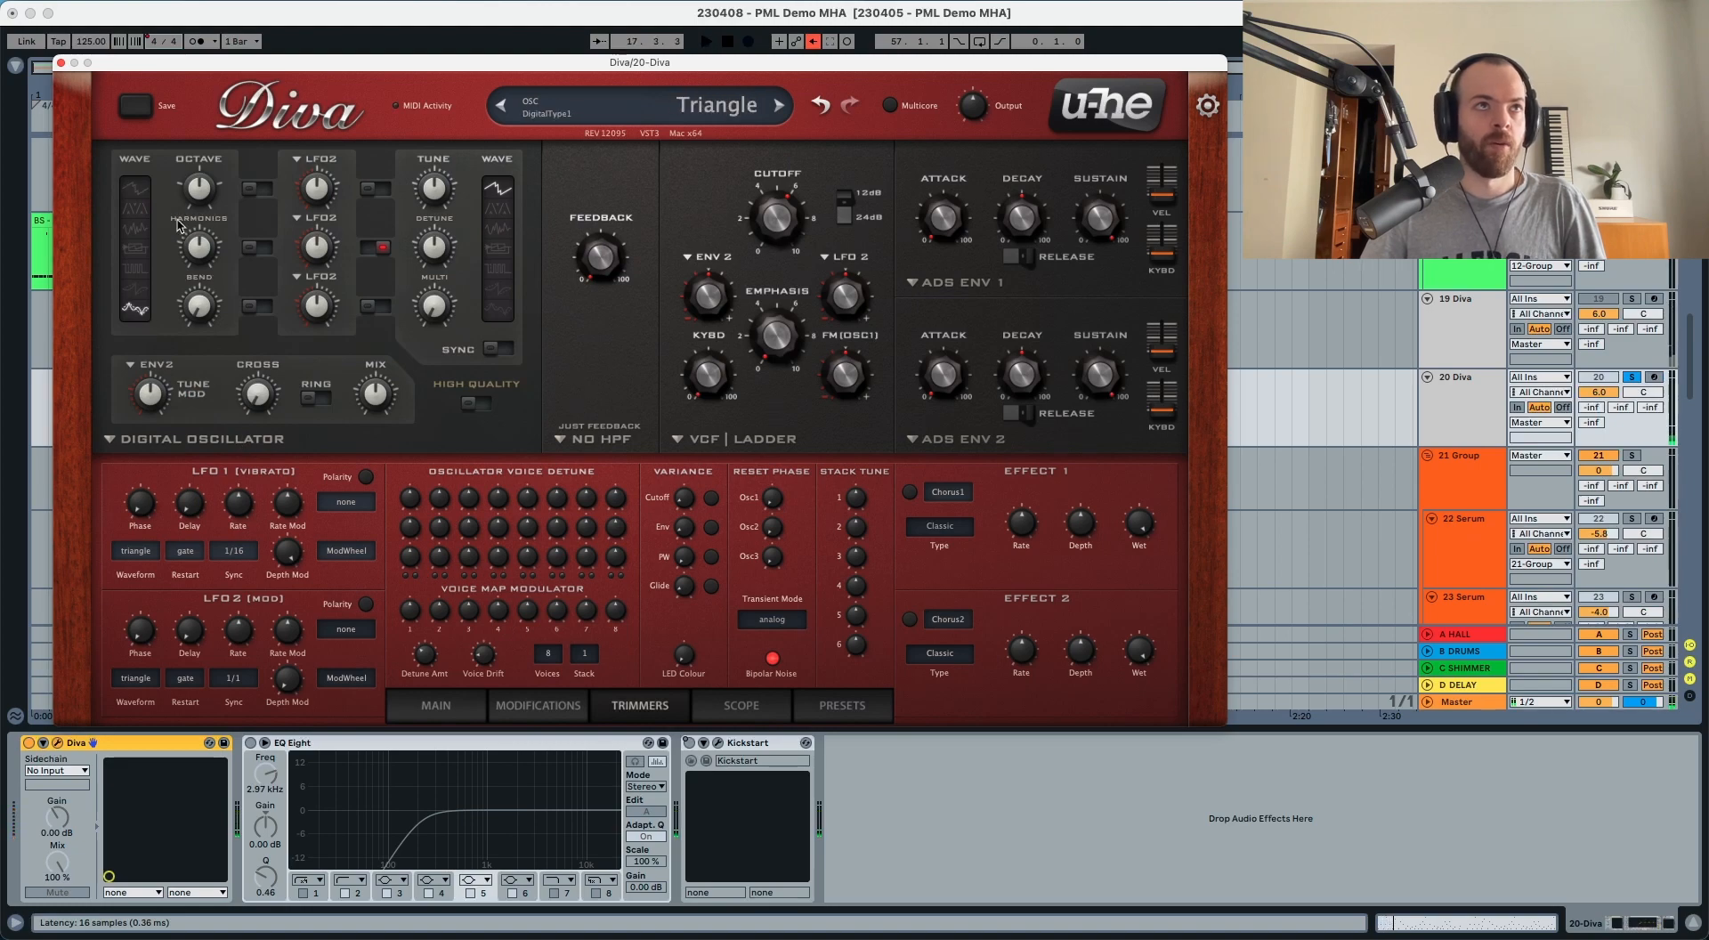
left_click_drag(205, 161, 208, 127)
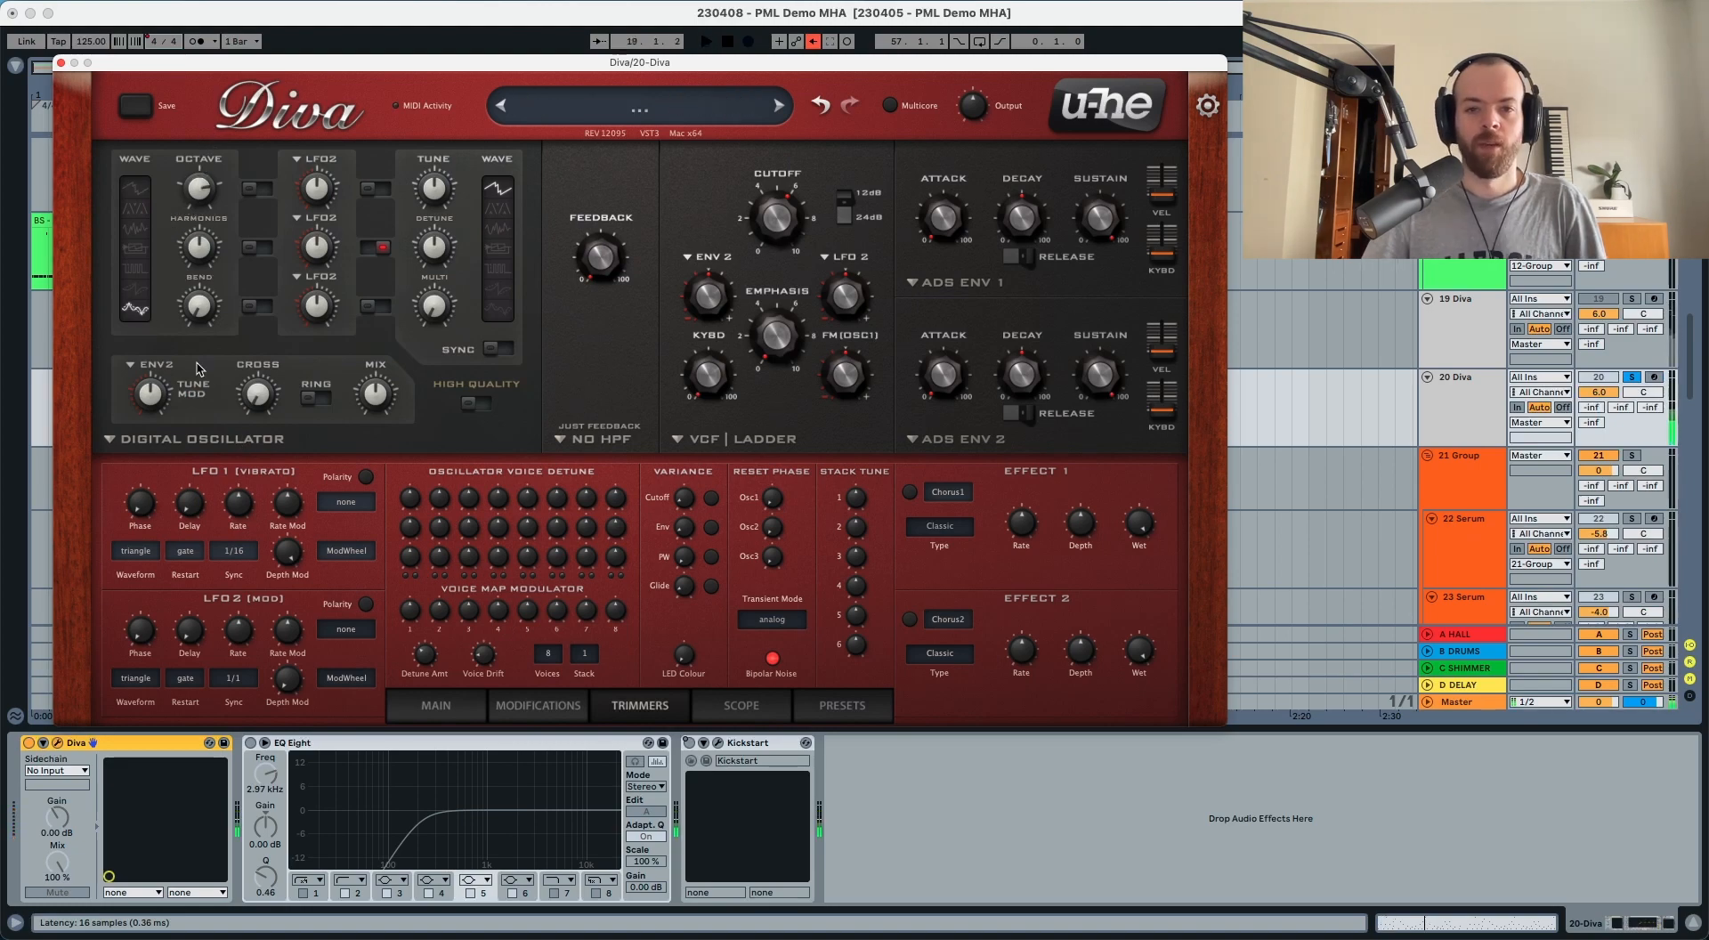
key("space")
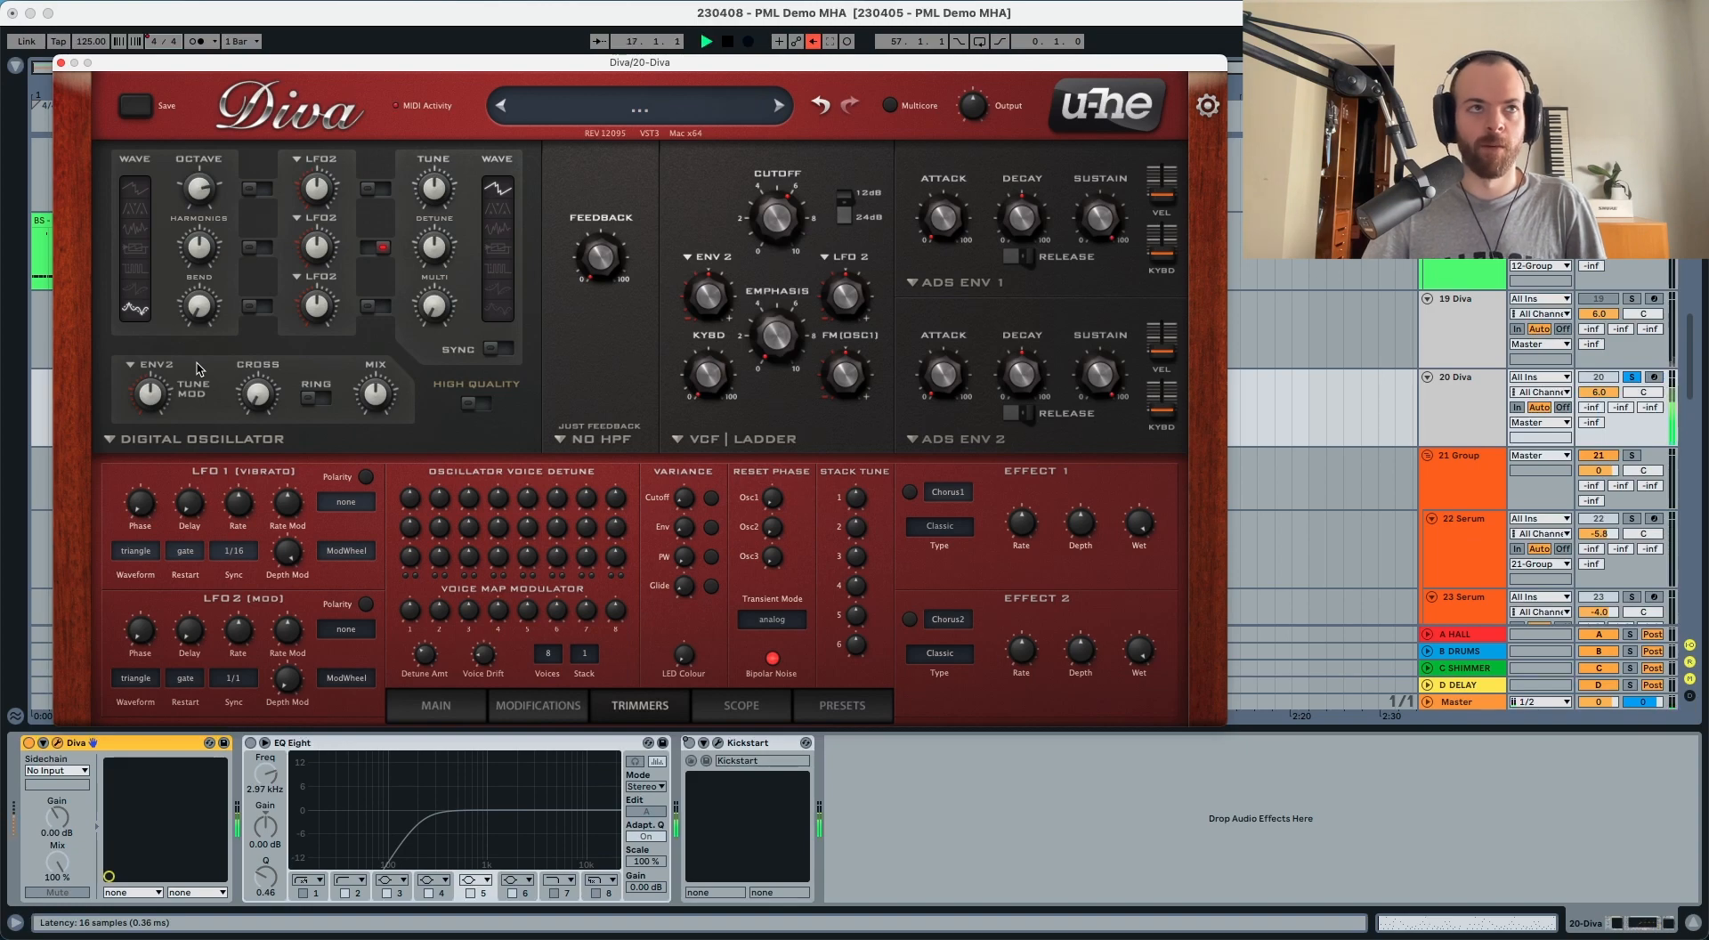
Set the second digital oscillator's waveform to Feedback and its tune to -12.00.
left_click(495, 252)
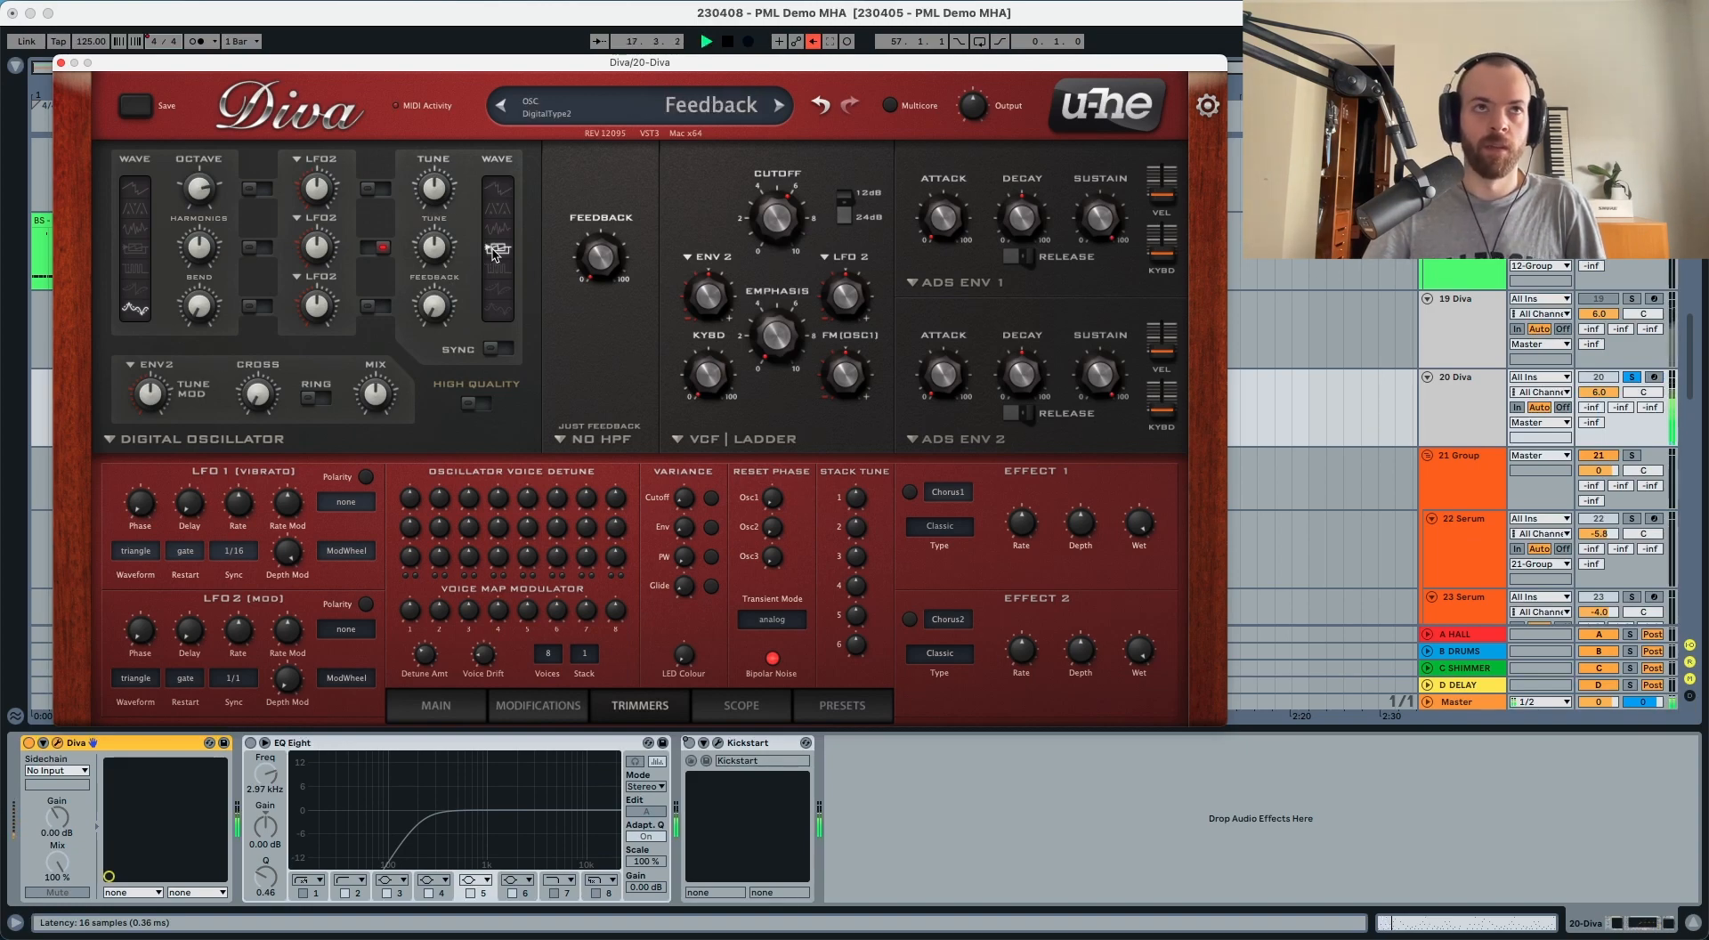
left_click_drag(438, 193, 435, 252)
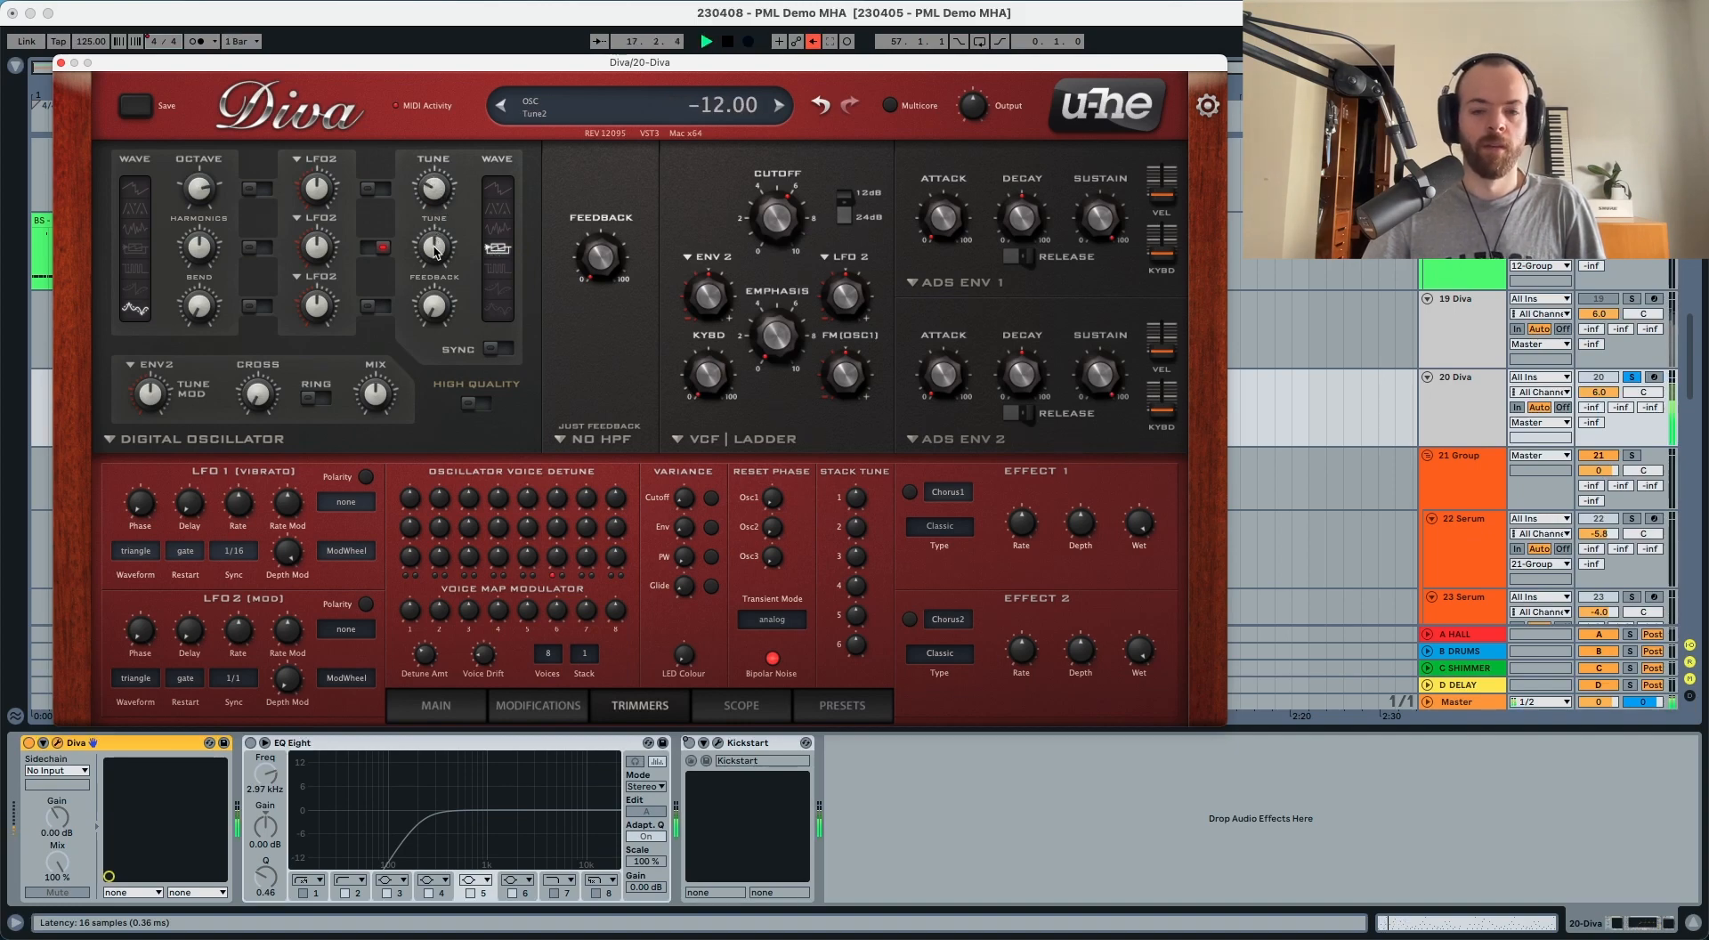
key("space")
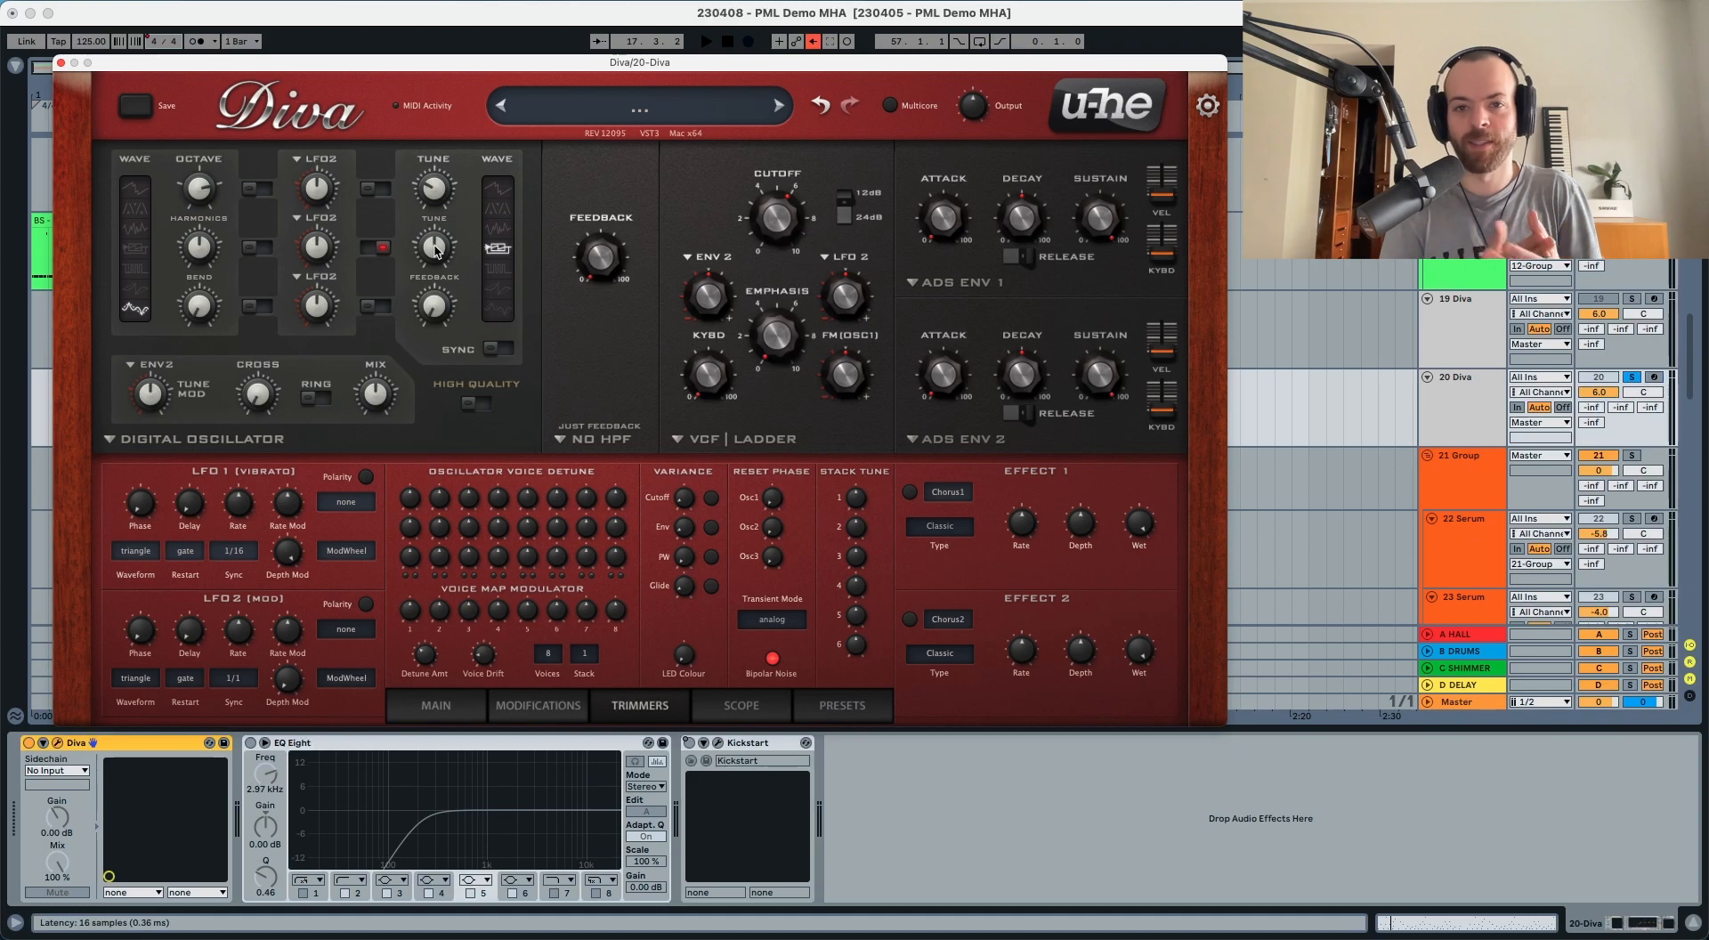
Lower the mix between the two digital oscillators below 50 and audition the clip.
key("space")
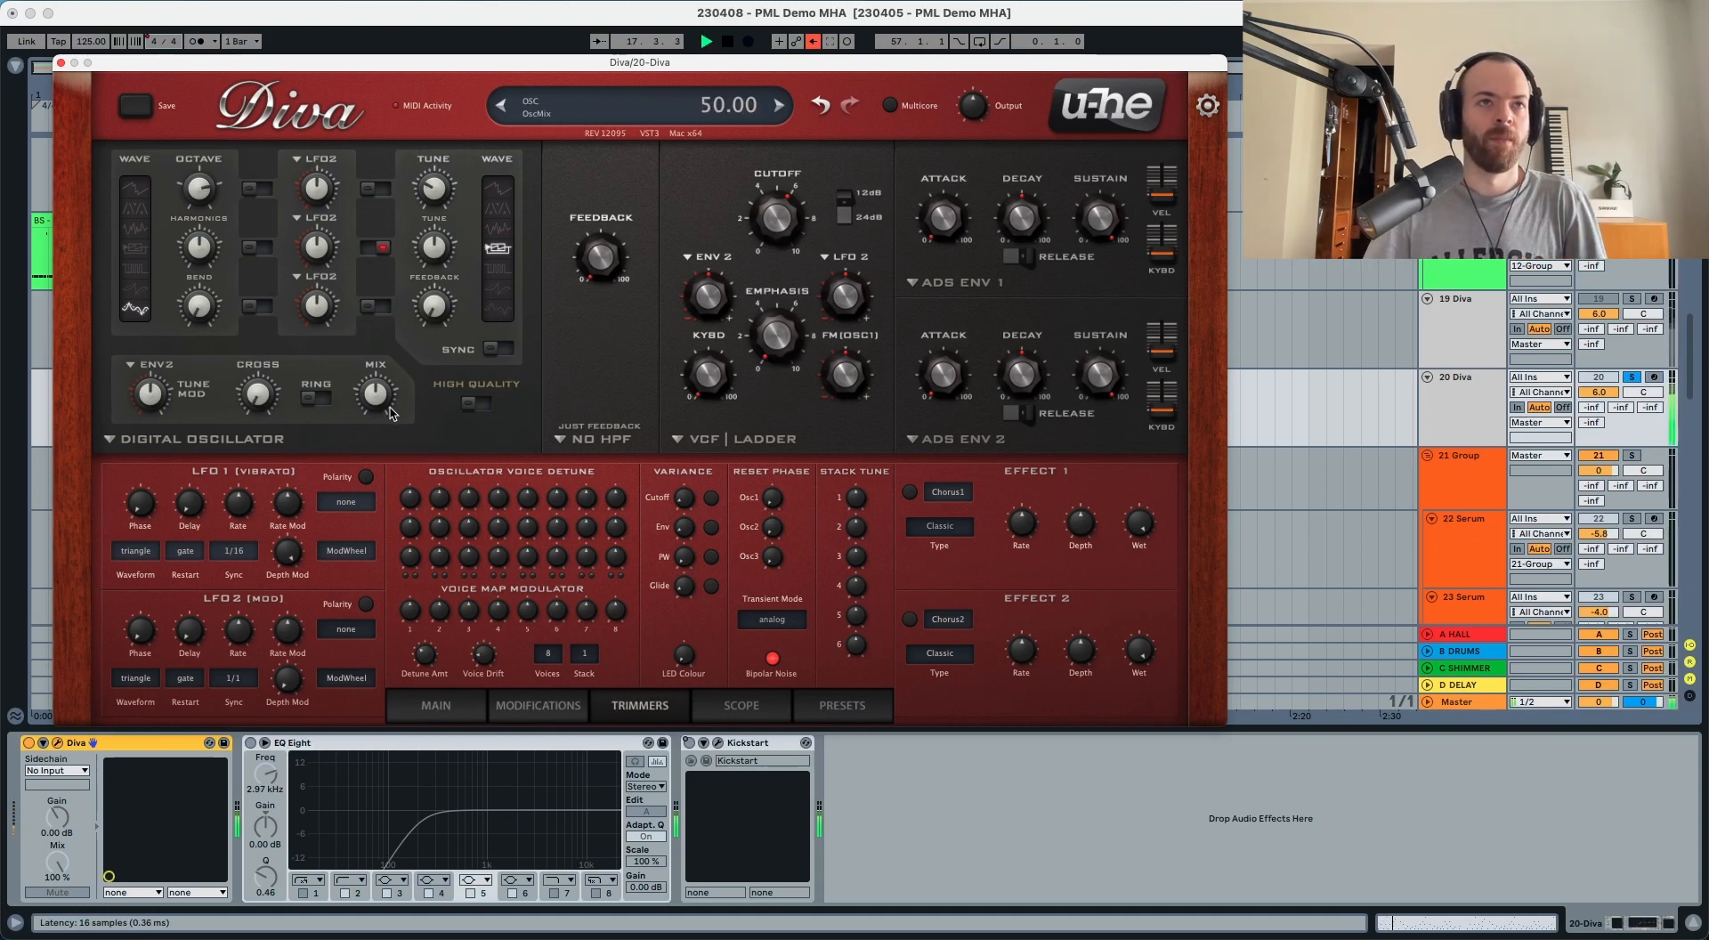
key("space")
left_click_drag(377, 394, 370, 422)
key("space")
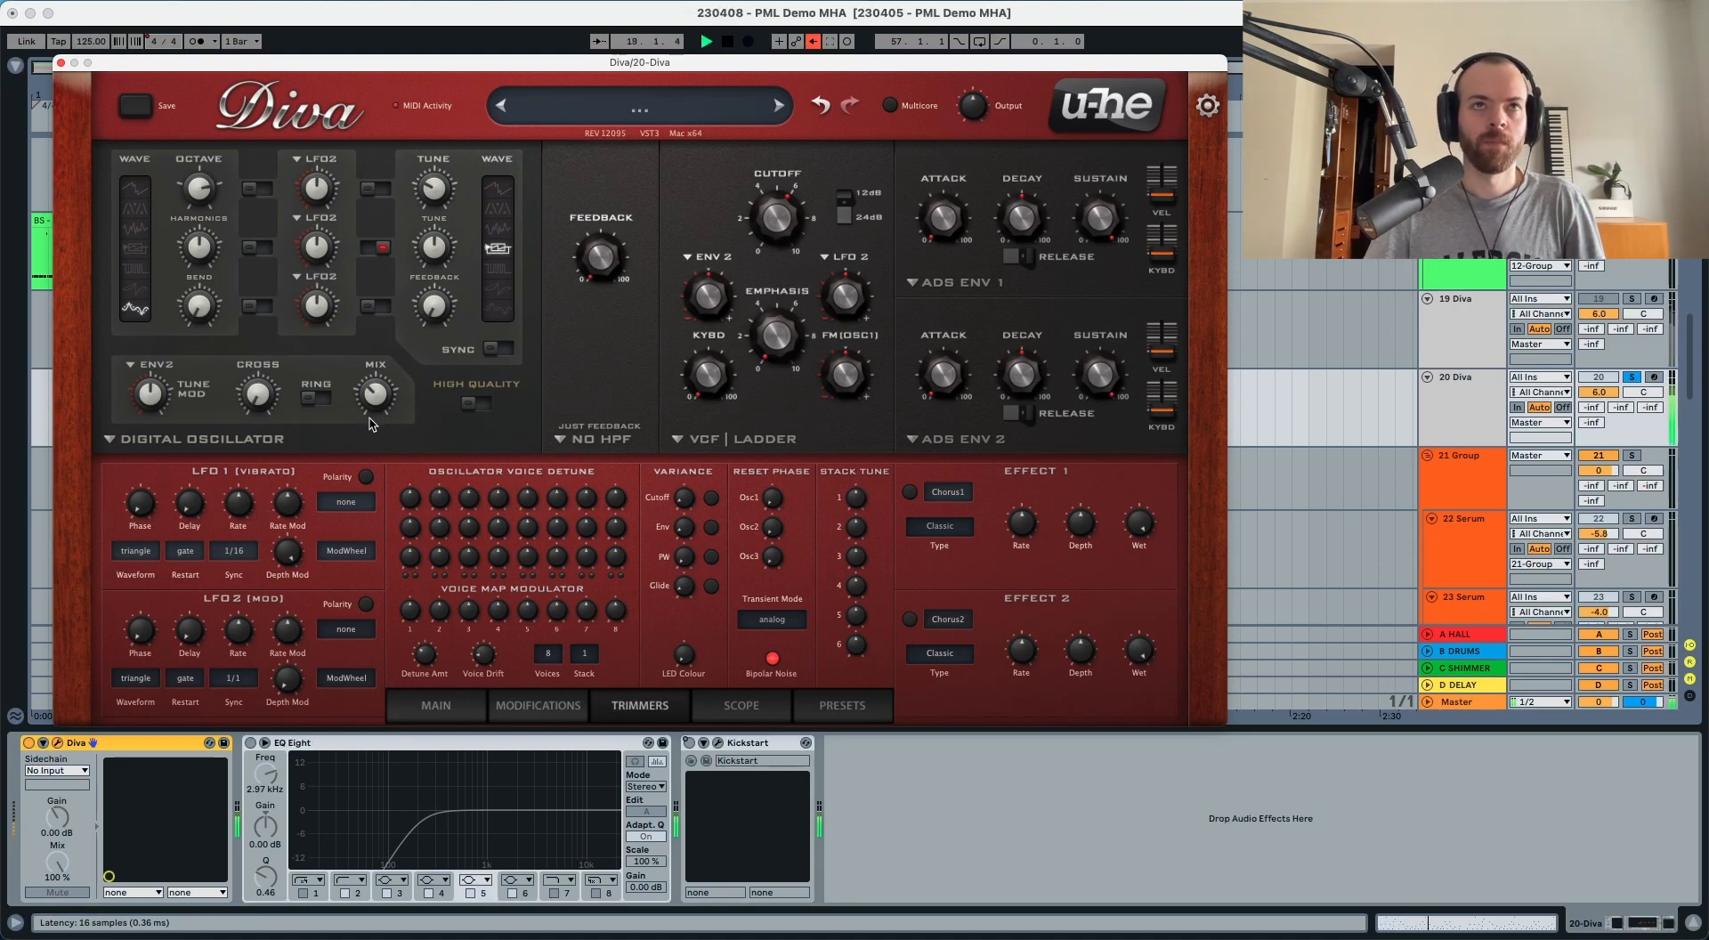
Switch the feedback section to the HPF pre model and raise its frequency to slightly below the middle of its range.
key("space")
left_click(581, 436)
left_click(523, 420)
left_click(586, 438)
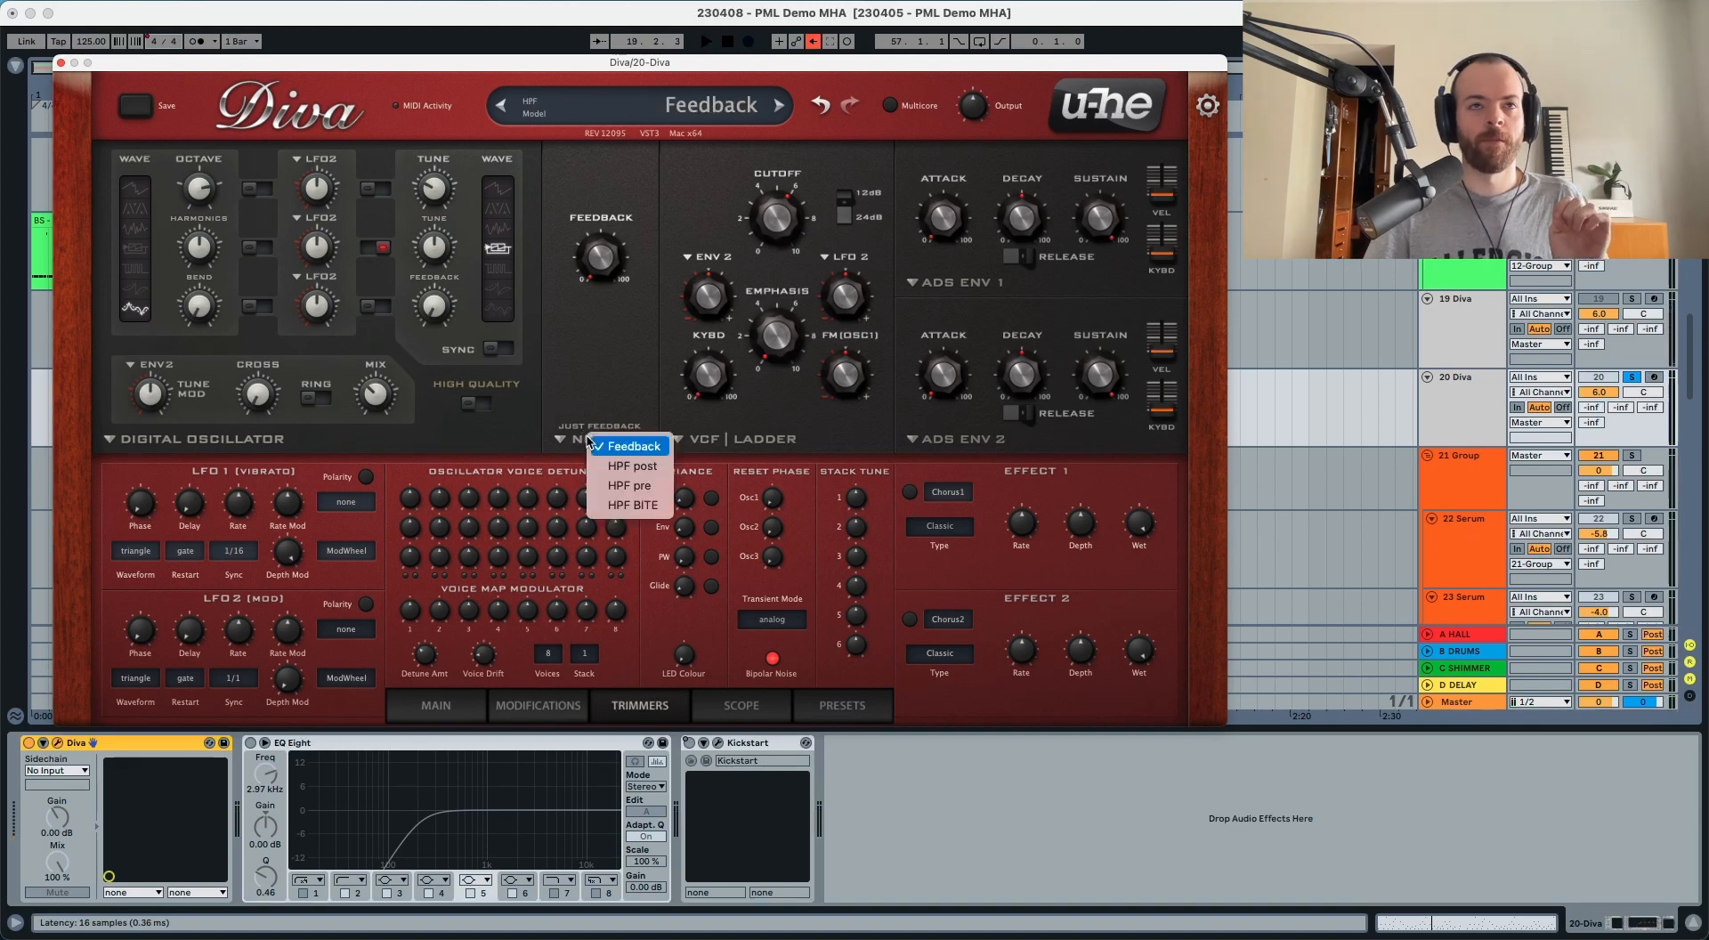
left_click(612, 486)
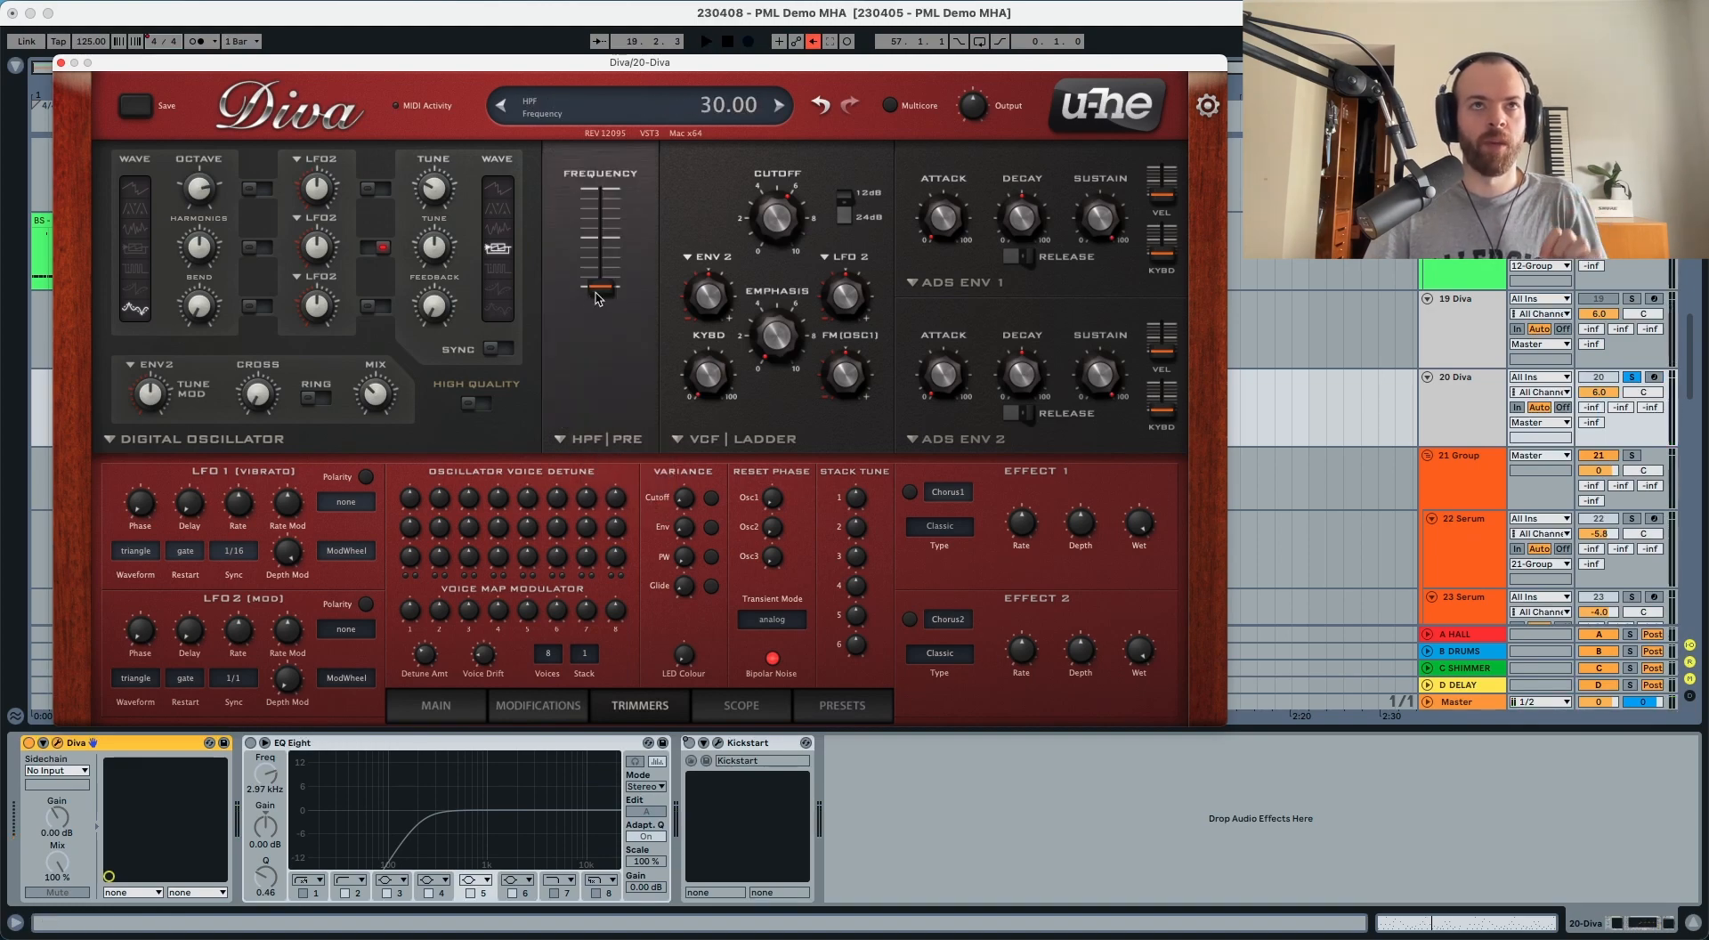
left_click_drag(606, 289, 610, 249)
key("space")
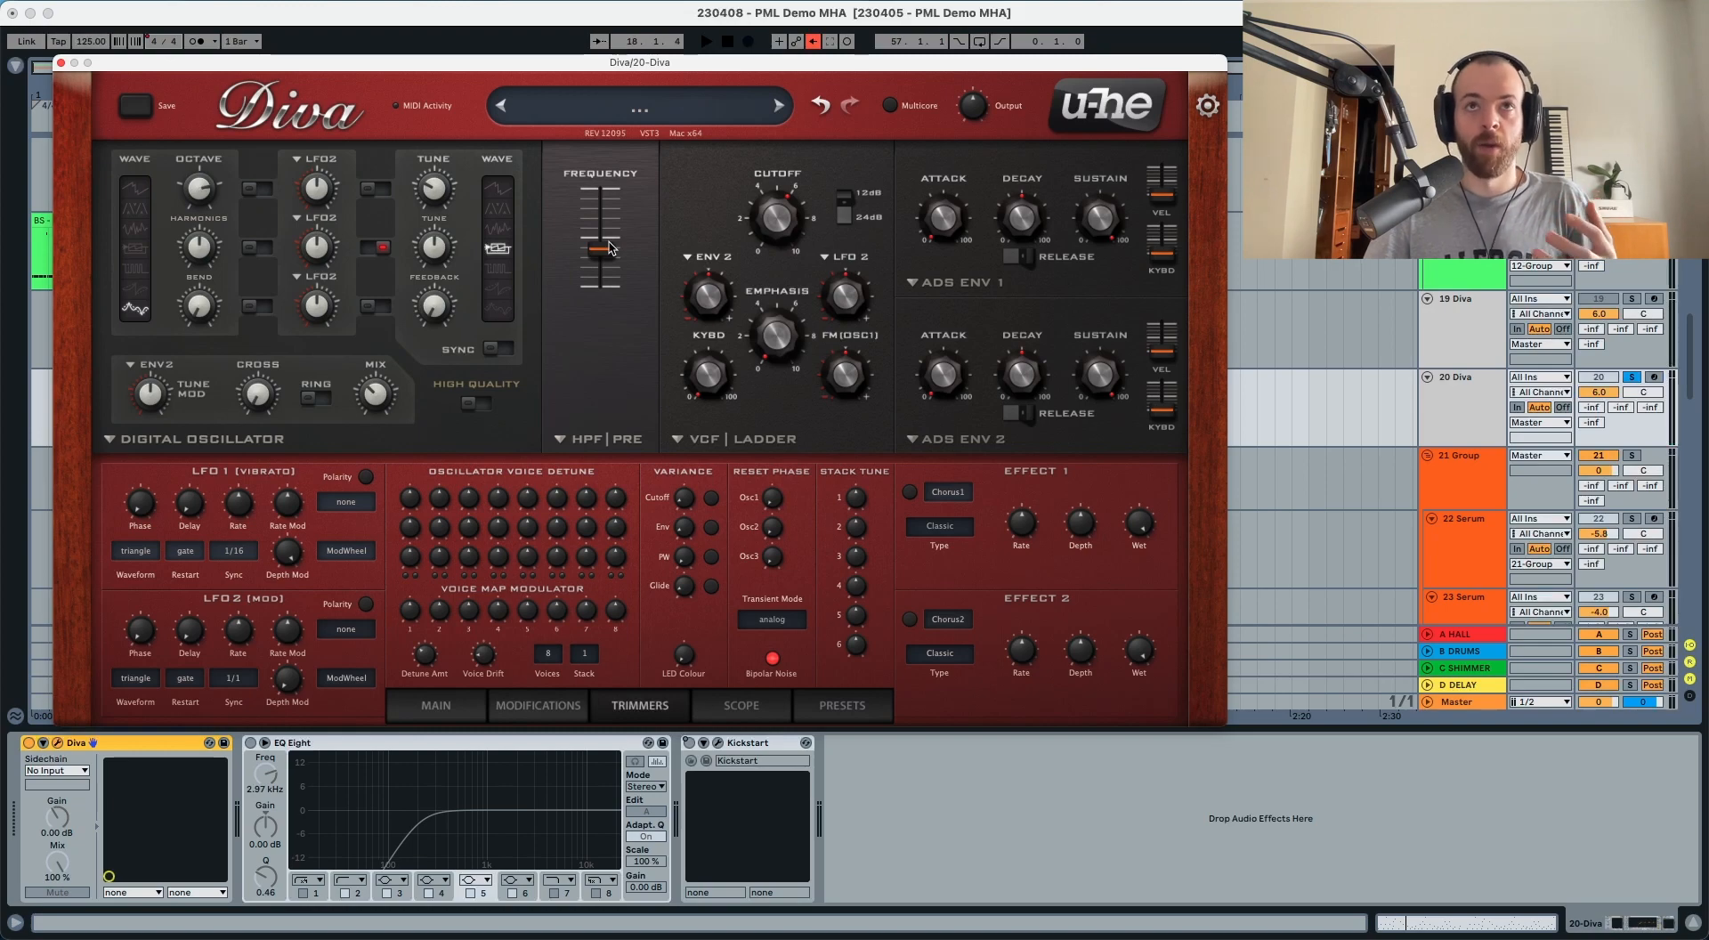
Change the filter model to BITE and lower its cutoff below maximum while auditioning the clip.
left_click(728, 439)
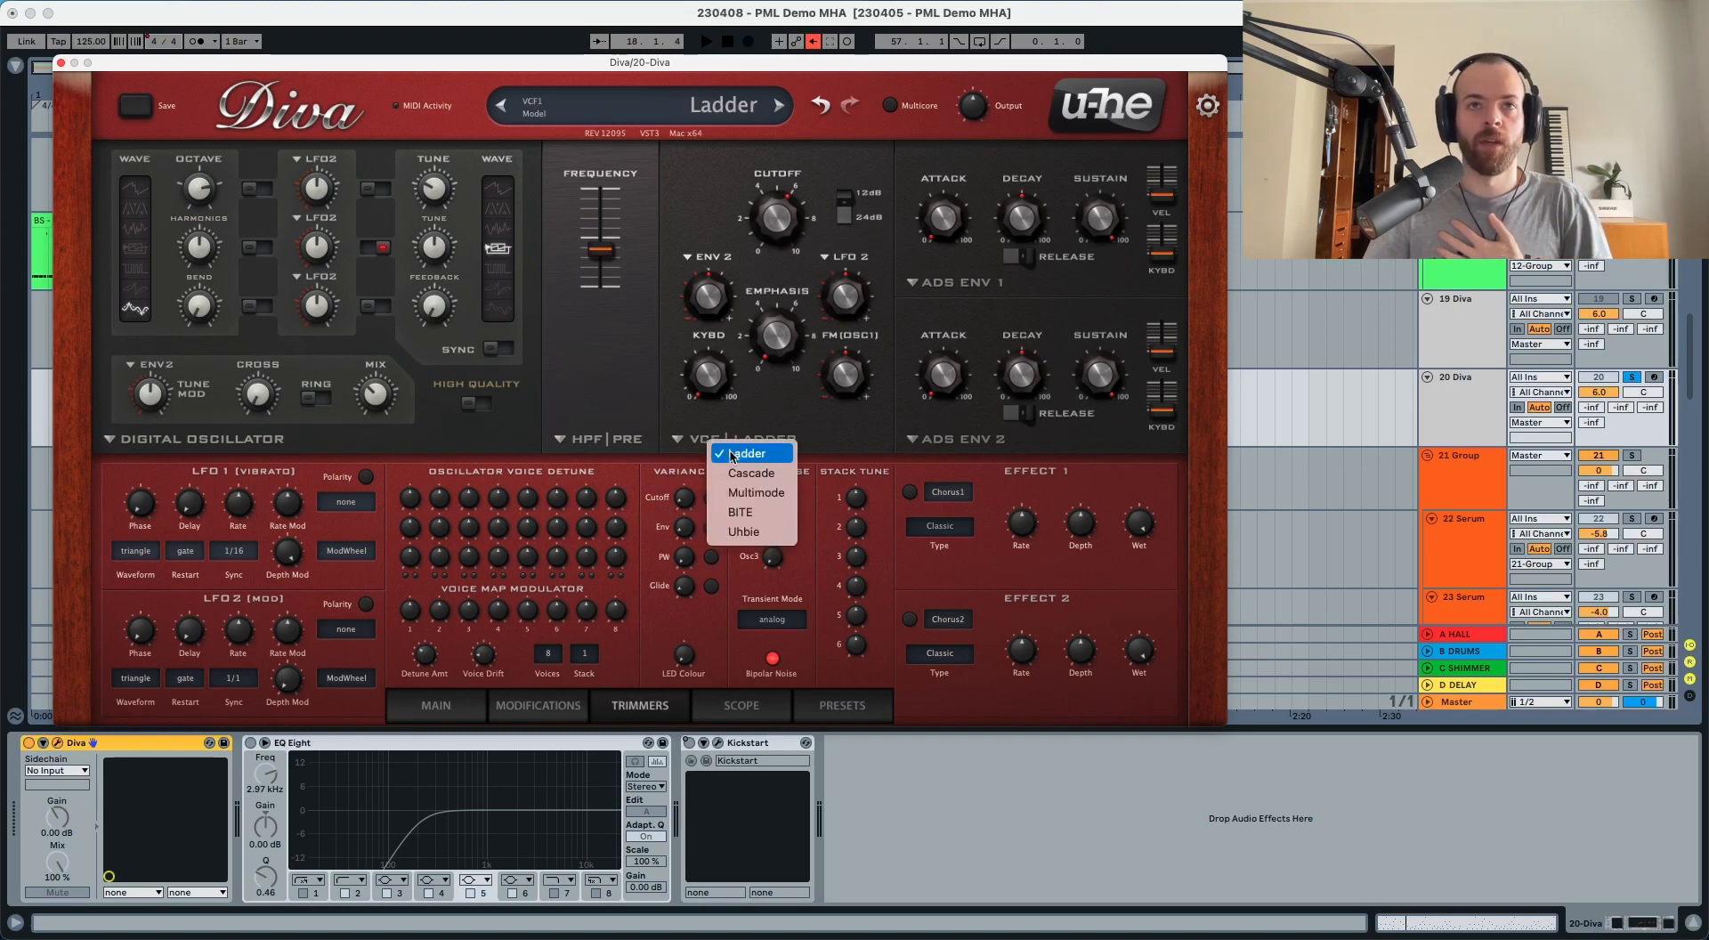
left_click(744, 513)
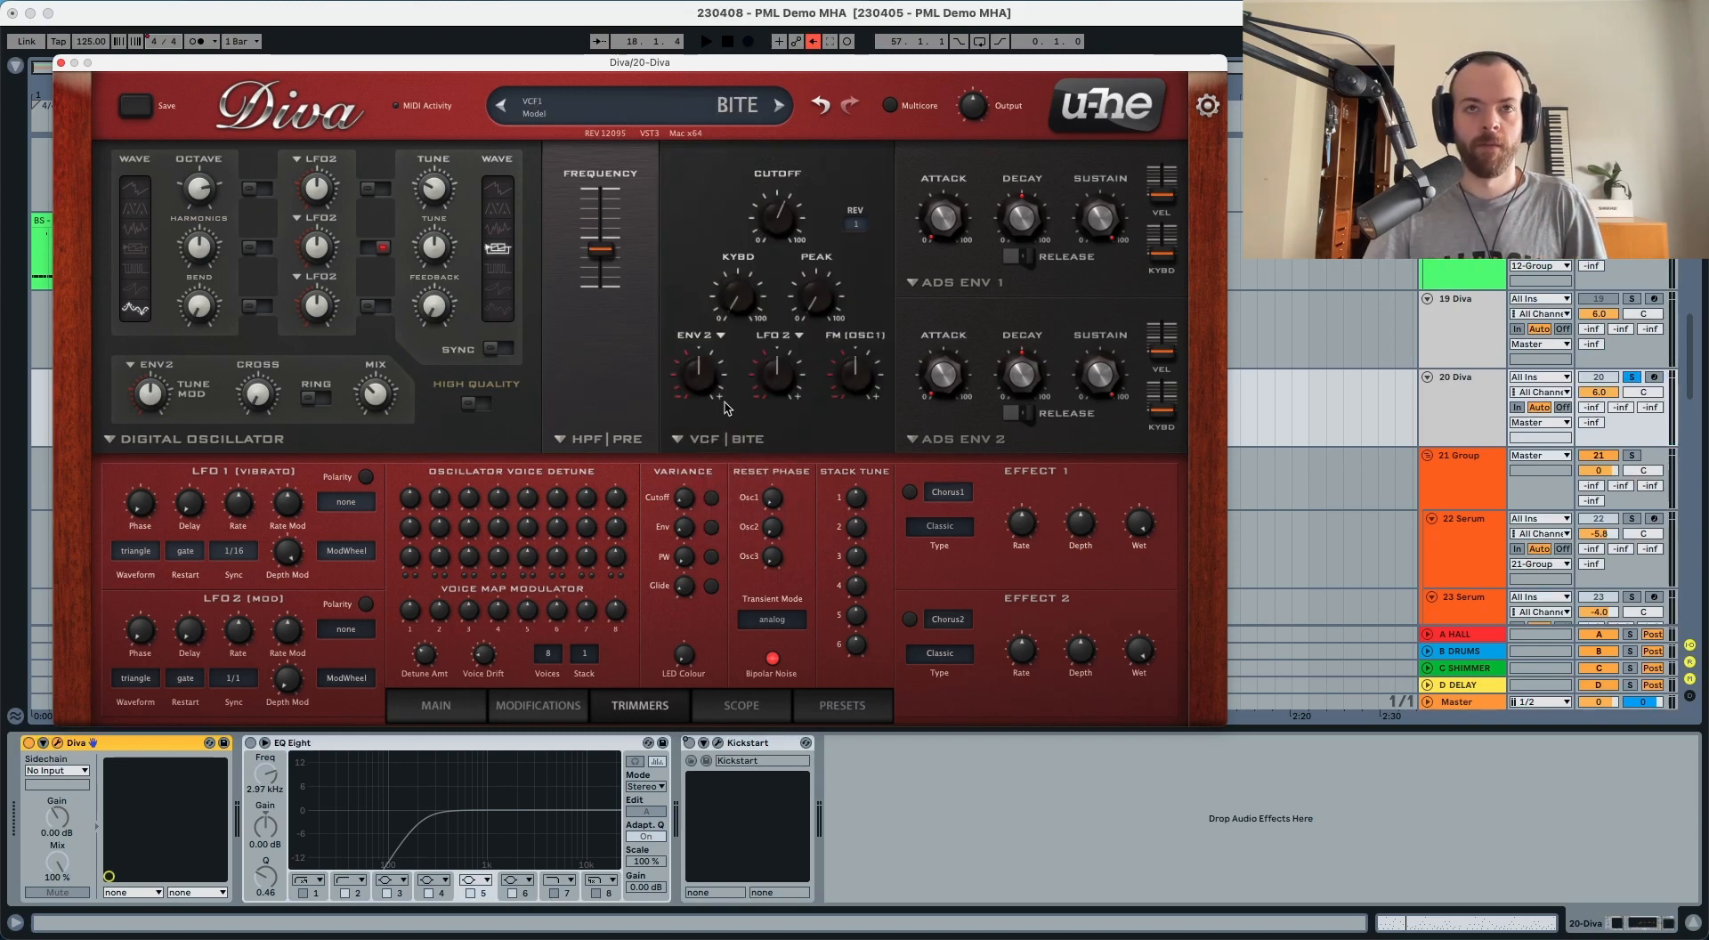
key("space")
key("space")
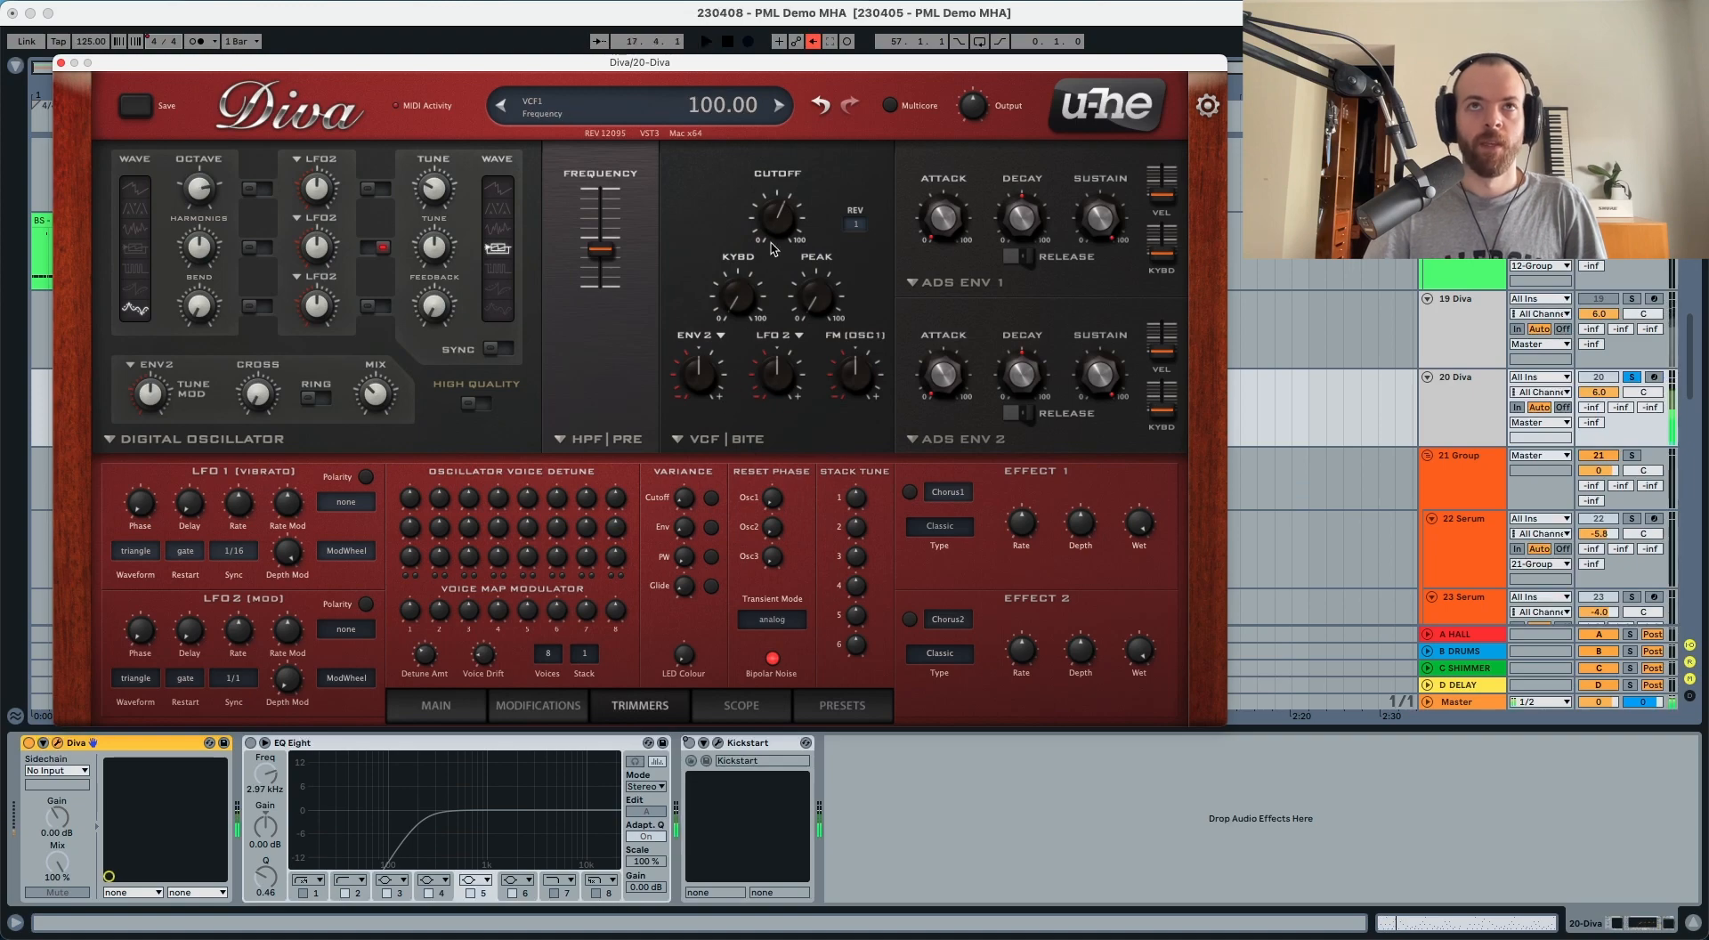
left_click_drag(777, 226, 767, 361)
key("space")
key("space")
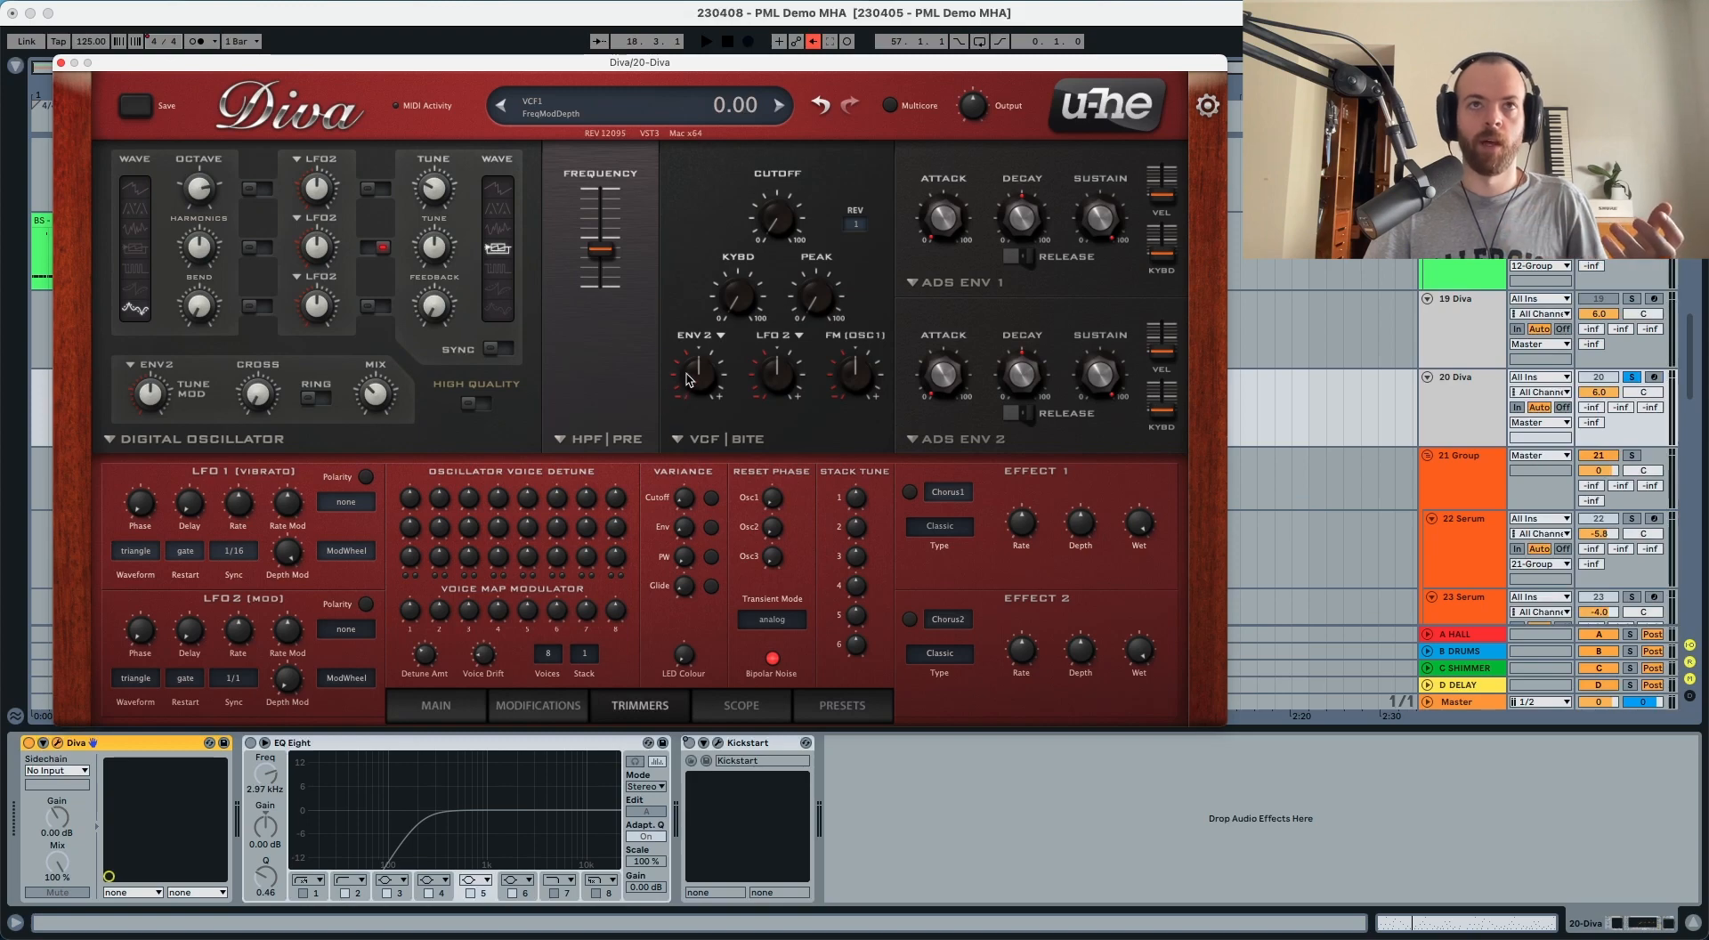
Set the BITE filter's envelope 2 cutoff modulation depth to 74.00 and audition the clip.
left_click_drag(691, 380, 702, 345)
key("space")
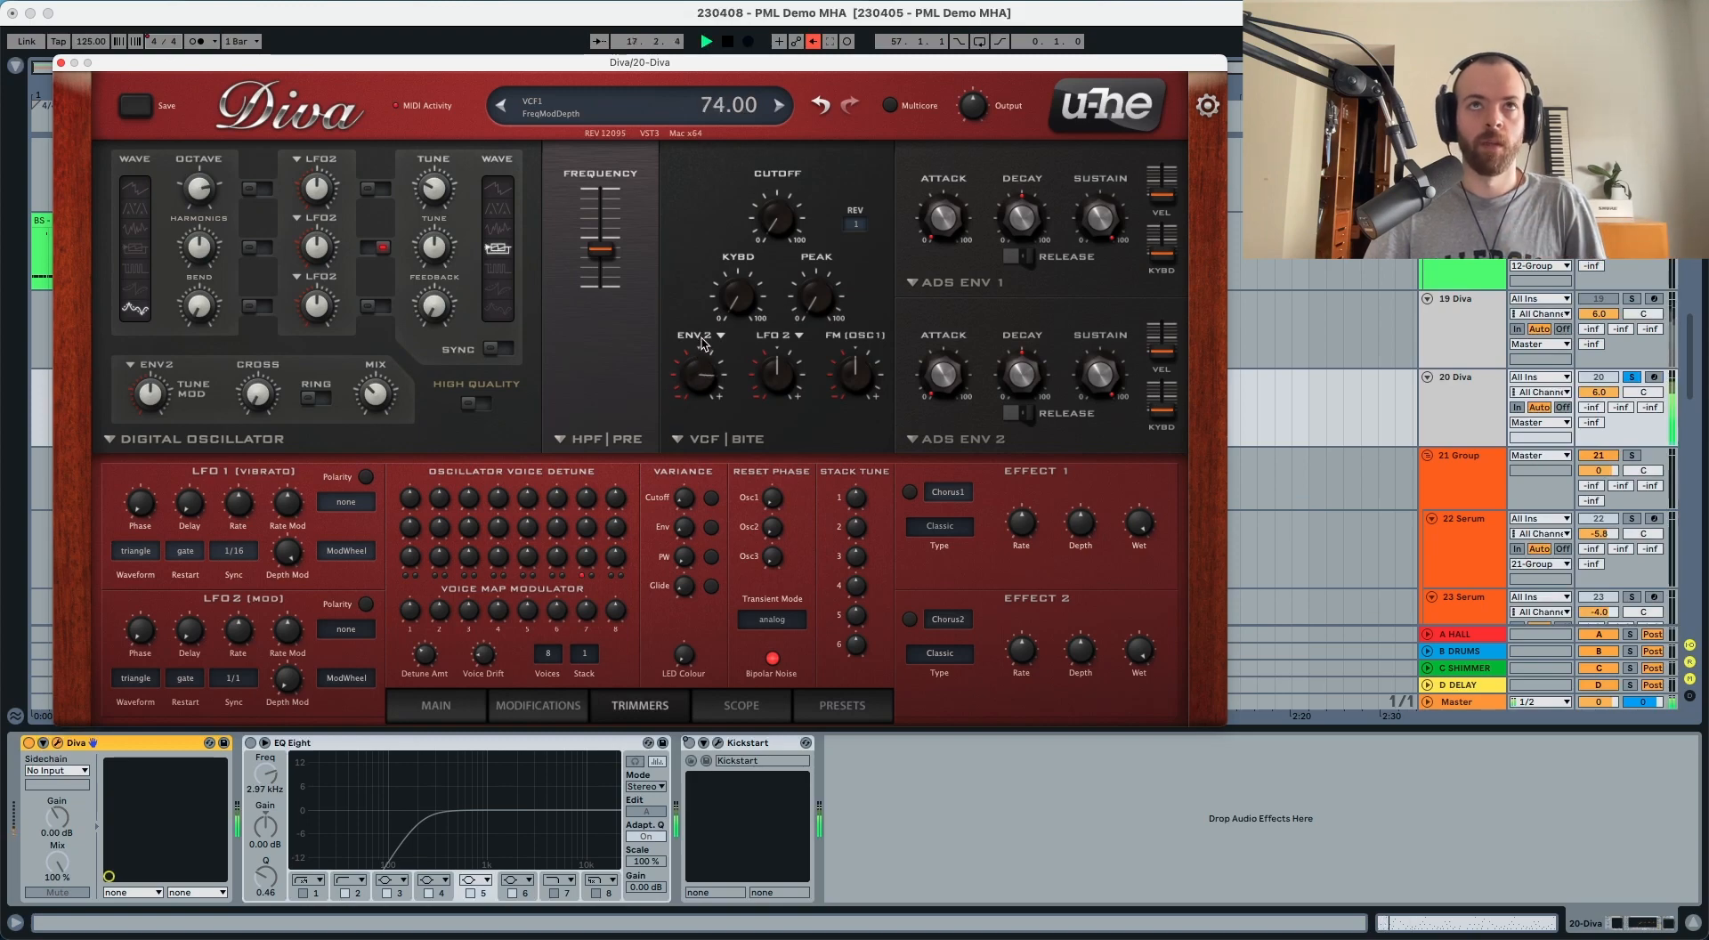
key("space")
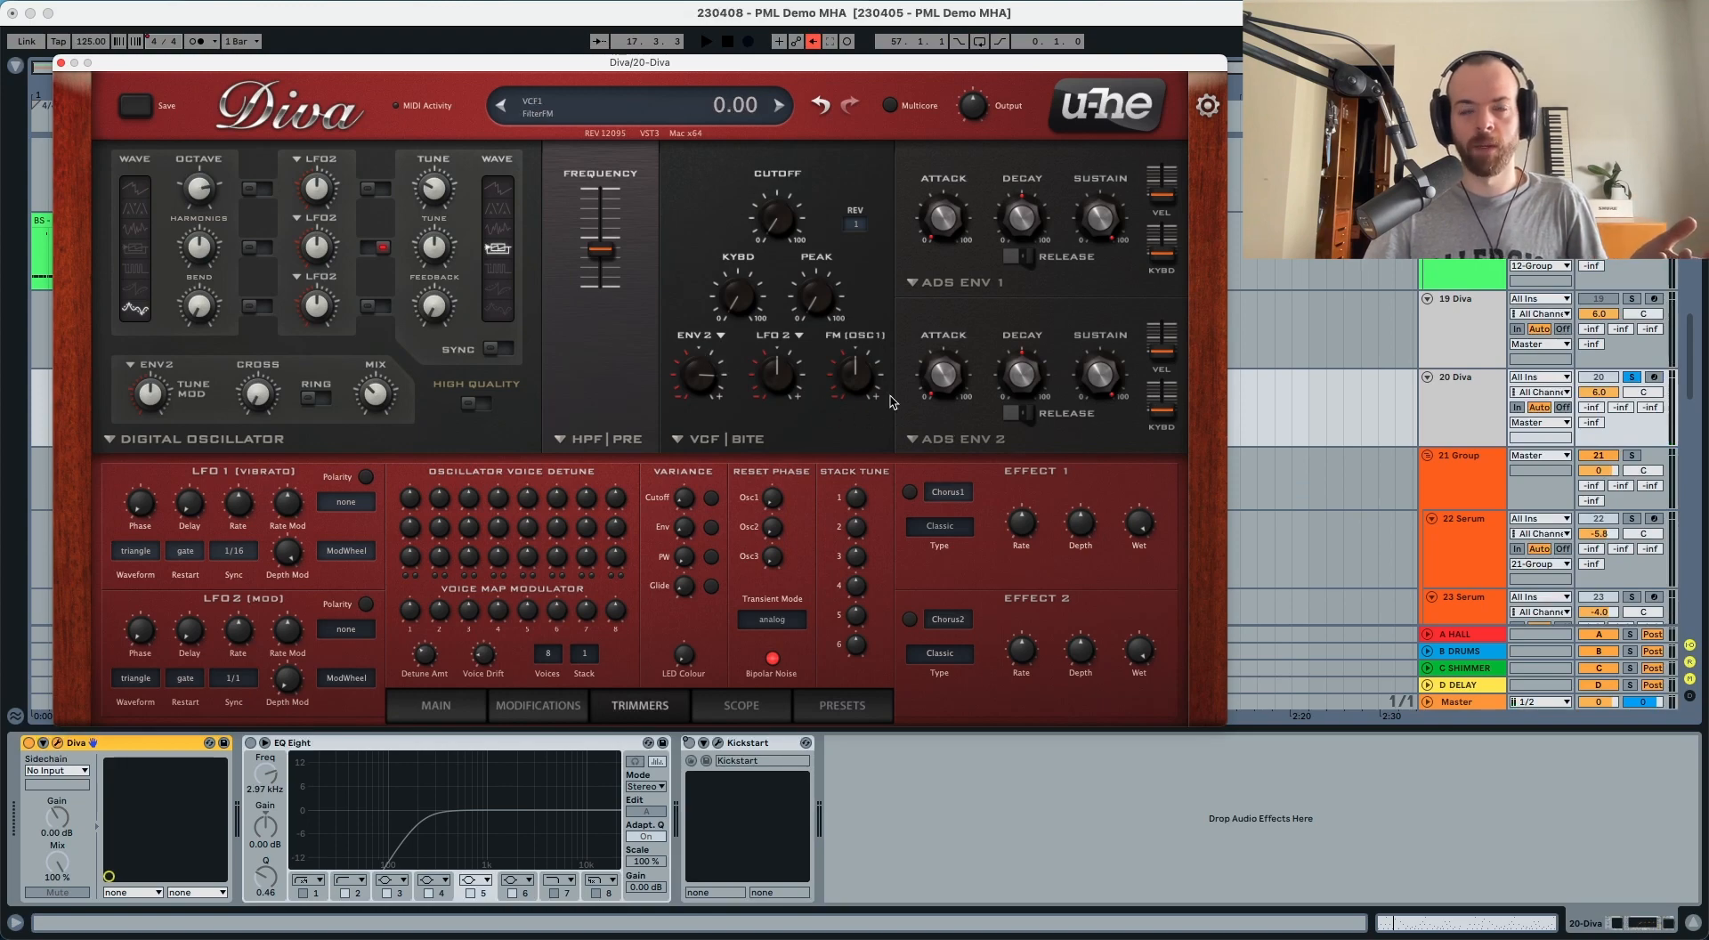
Switch envelope 2 to the digital model, set its sustain to 0.00, and audition the clip.
left_click(947, 439)
left_click(970, 491)
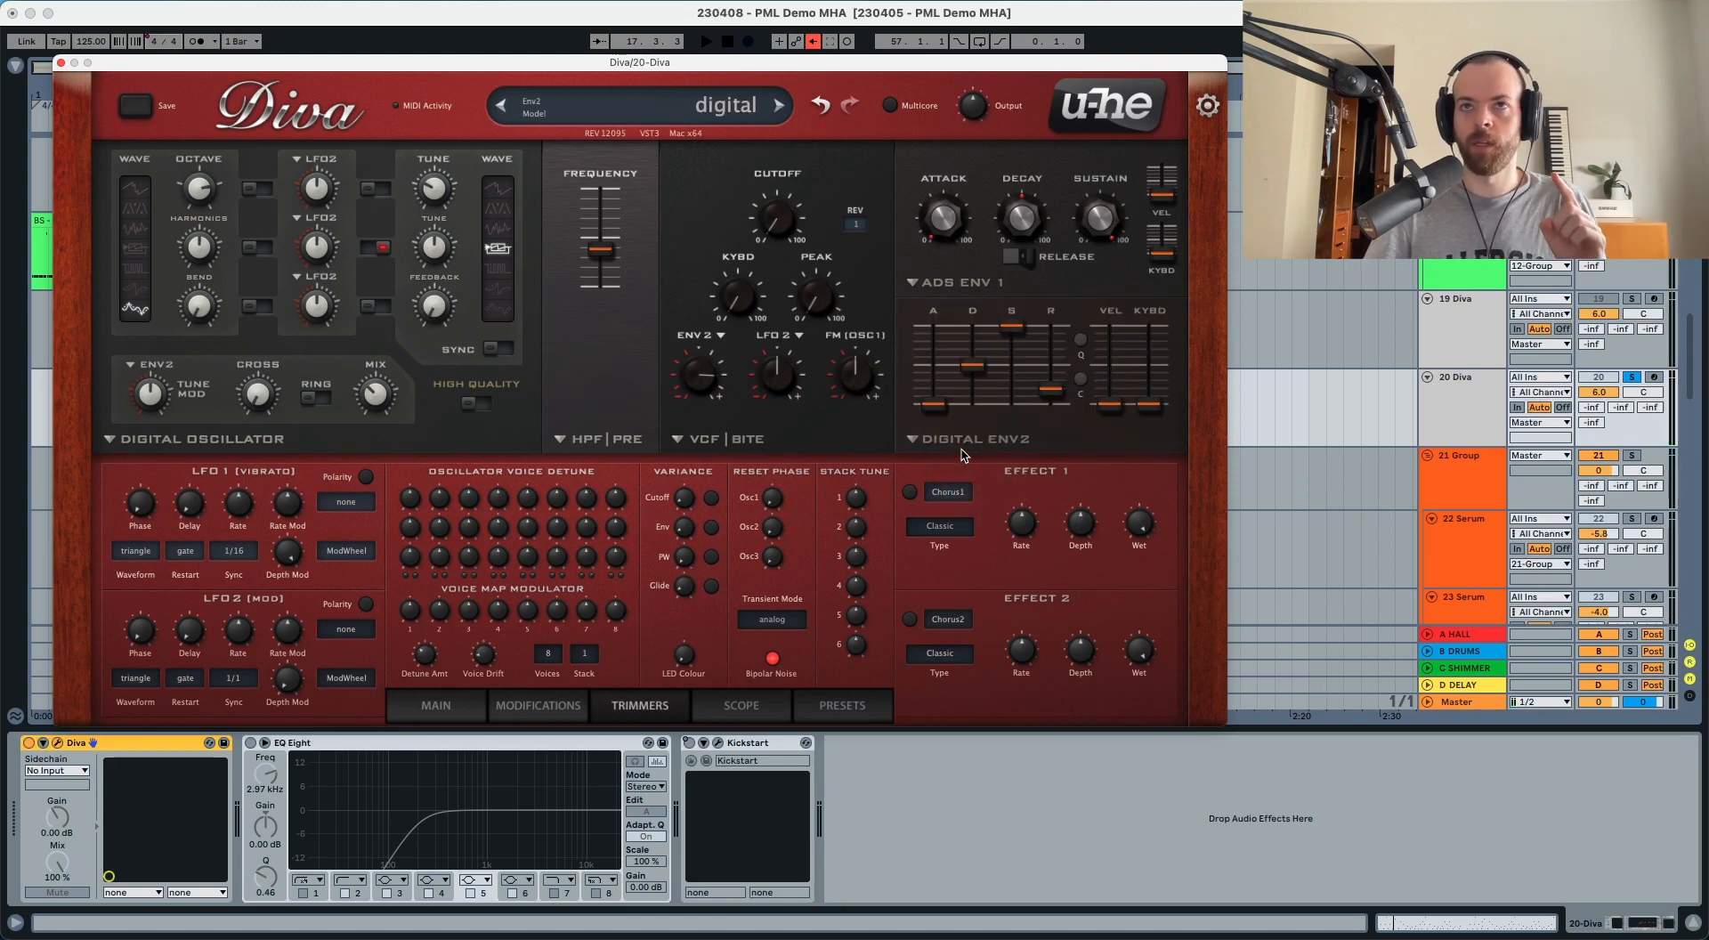
left_click_drag(1009, 333, 1001, 473)
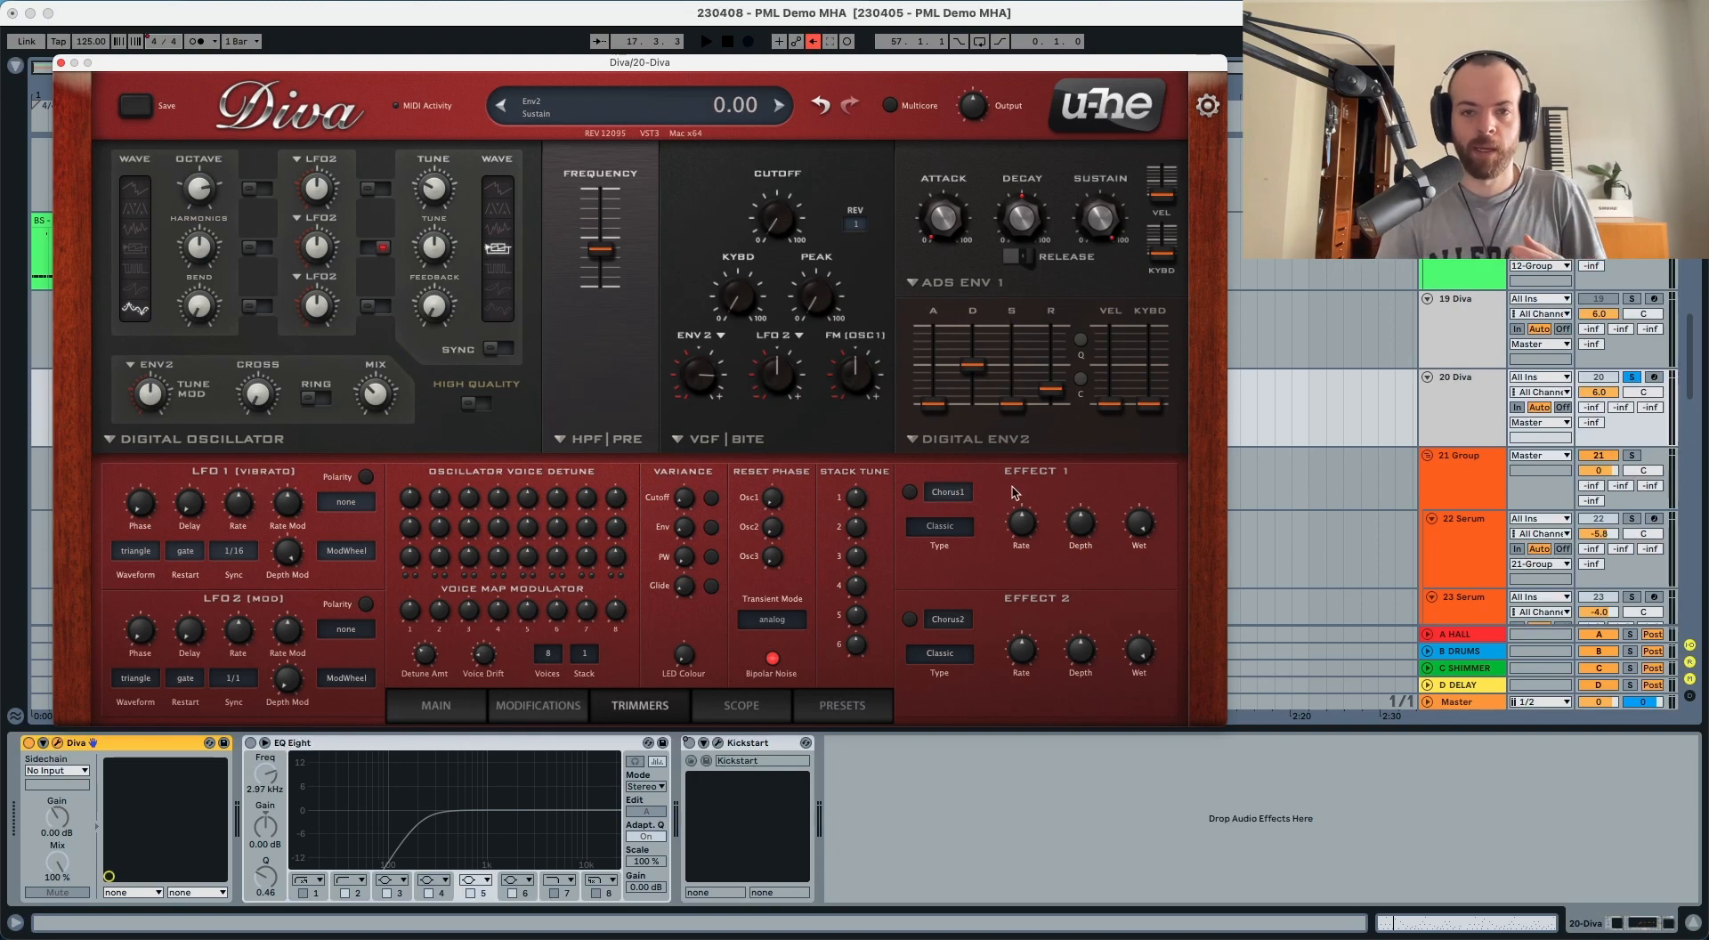
key("space")
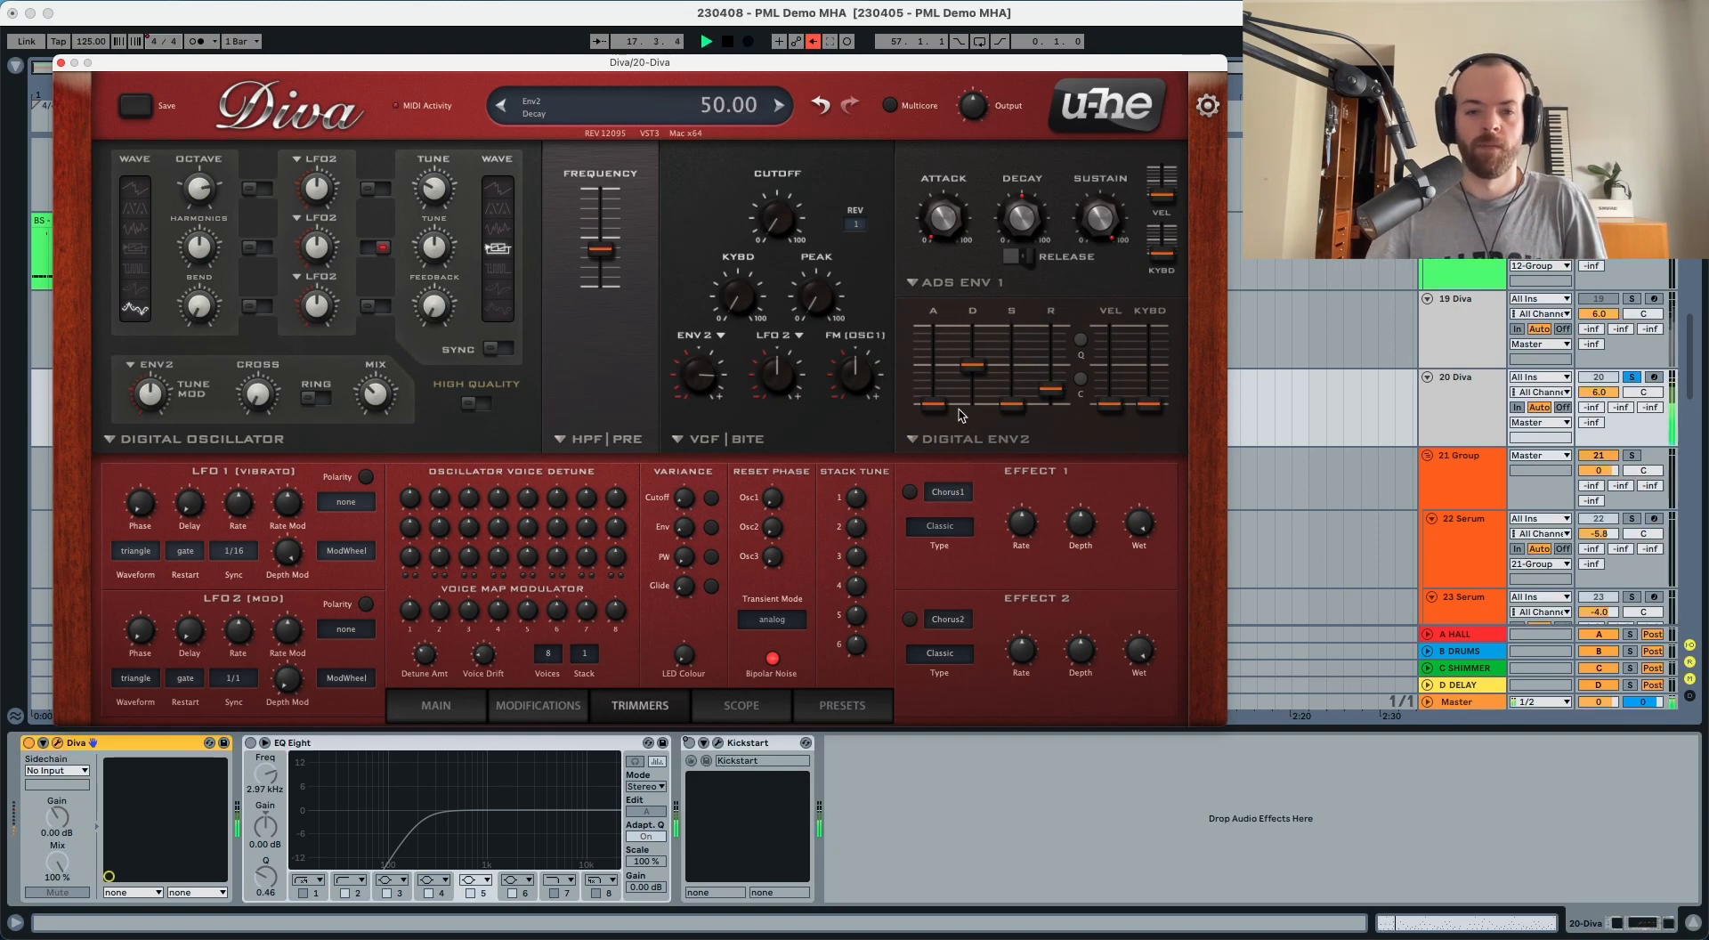
key("space")
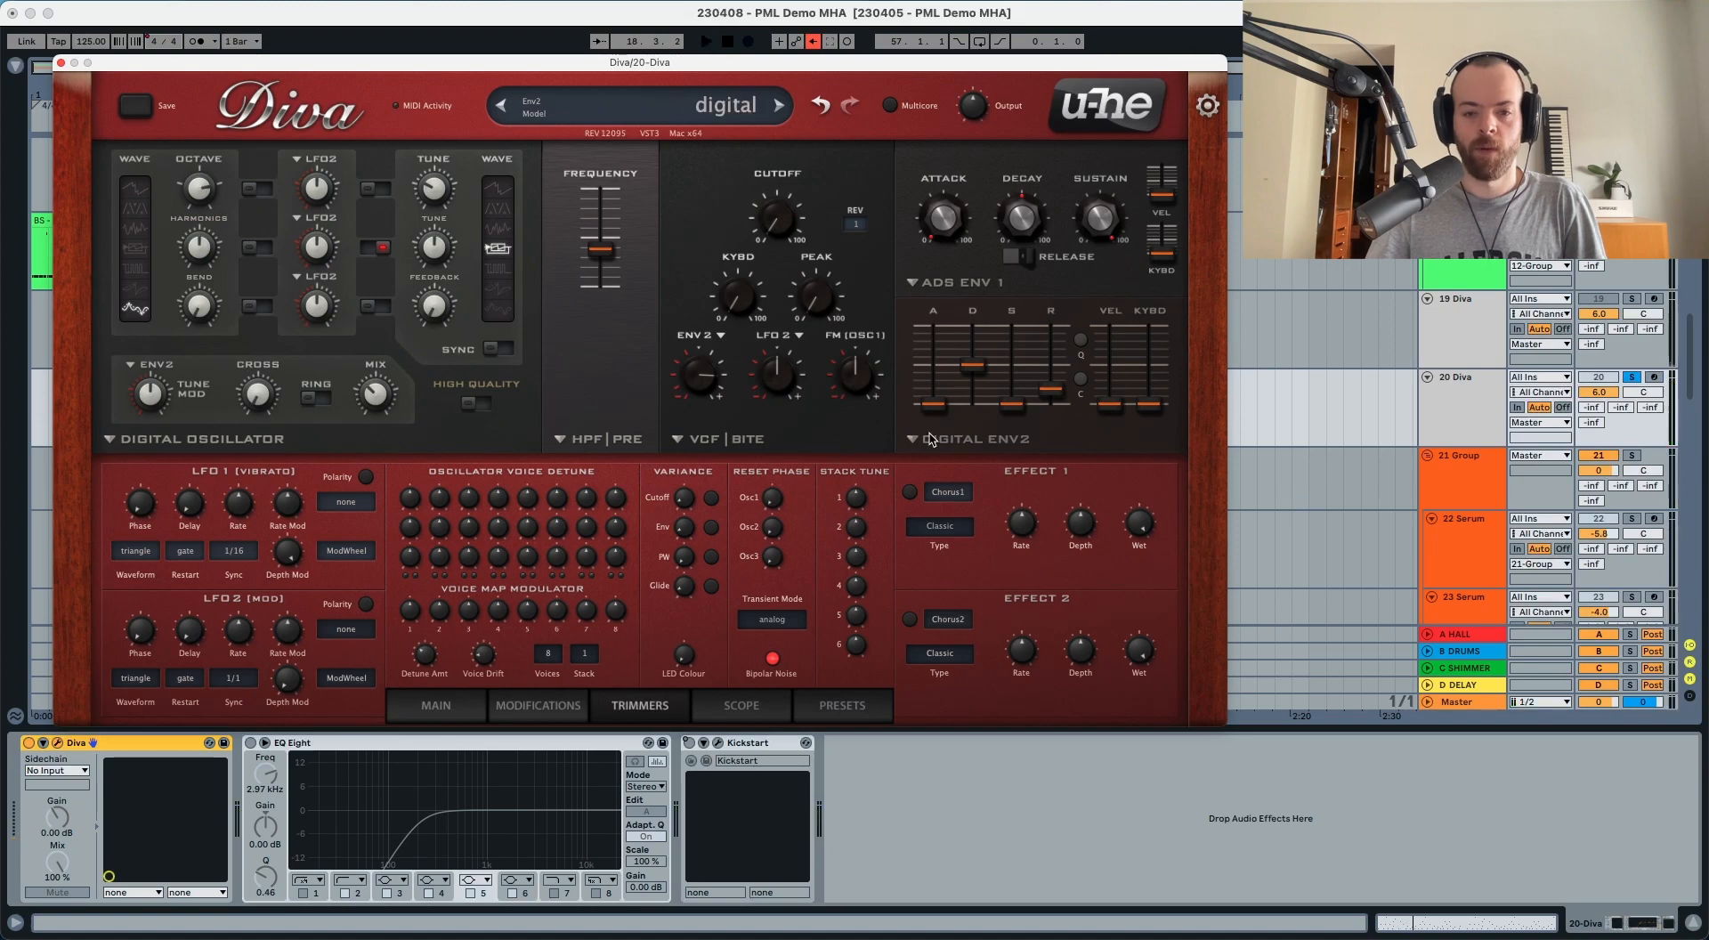
Raise envelope 2's attack to about a quarter of its range and set its decay to 32.00.
mouse_move(933, 407)
left_mouse_down()
mouse_move(929, 423)
mouse_move(933, 388)
left_mouse_up()
key("space")
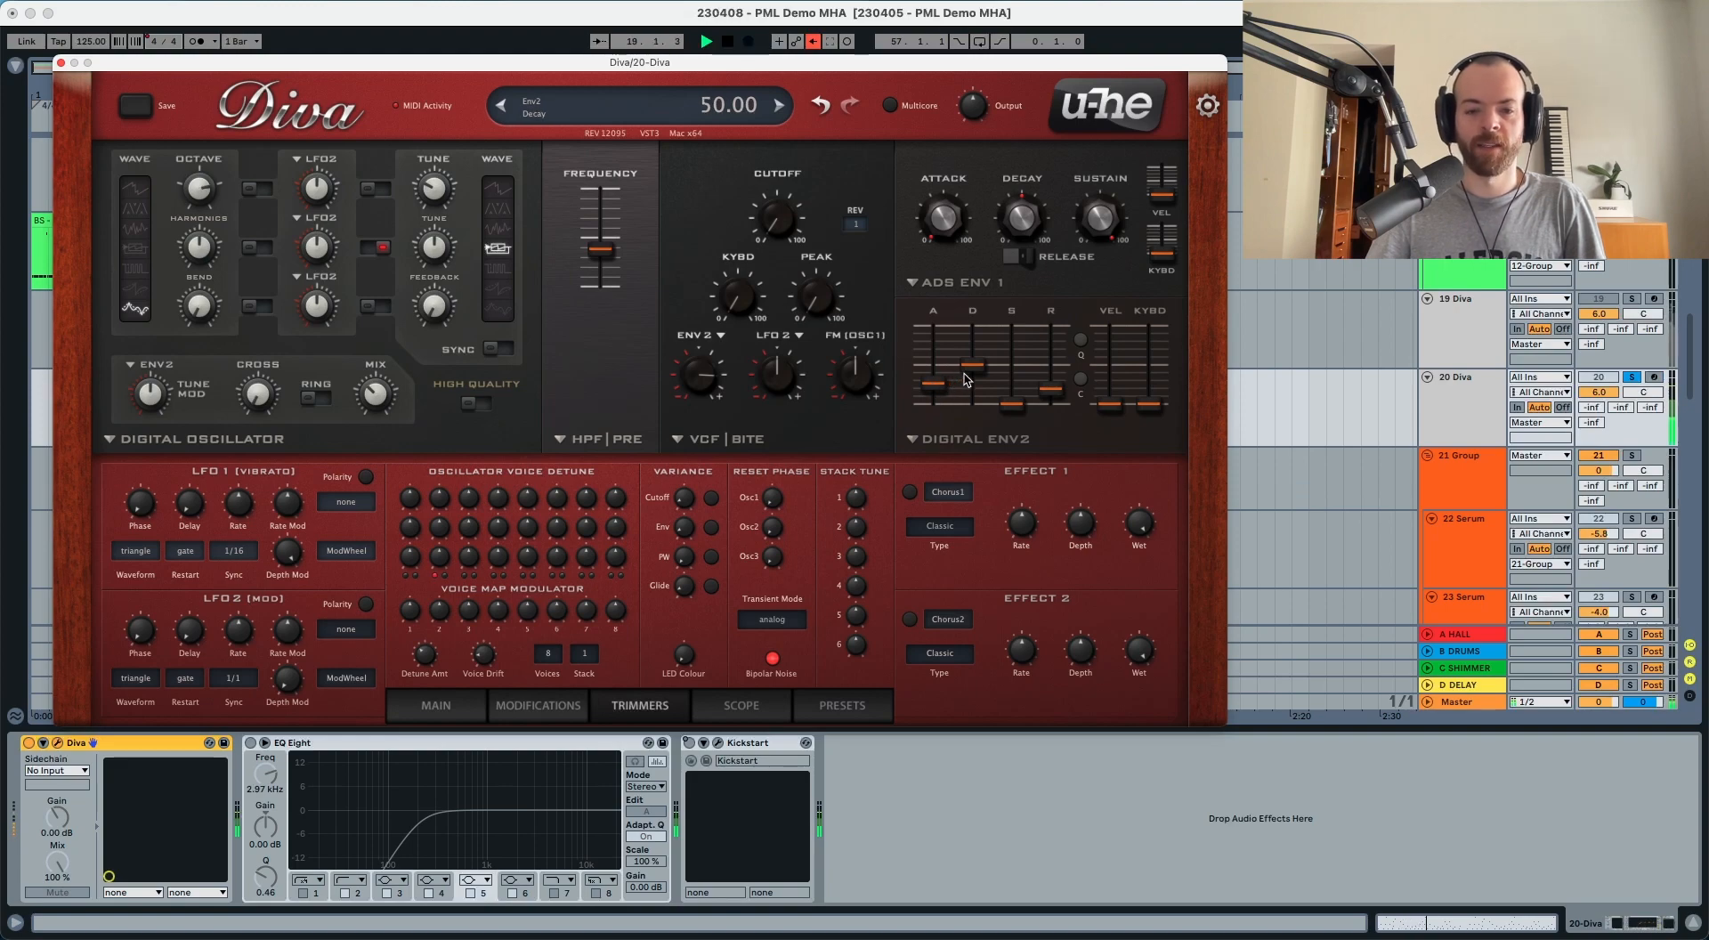
left_click_drag(971, 369, 968, 385)
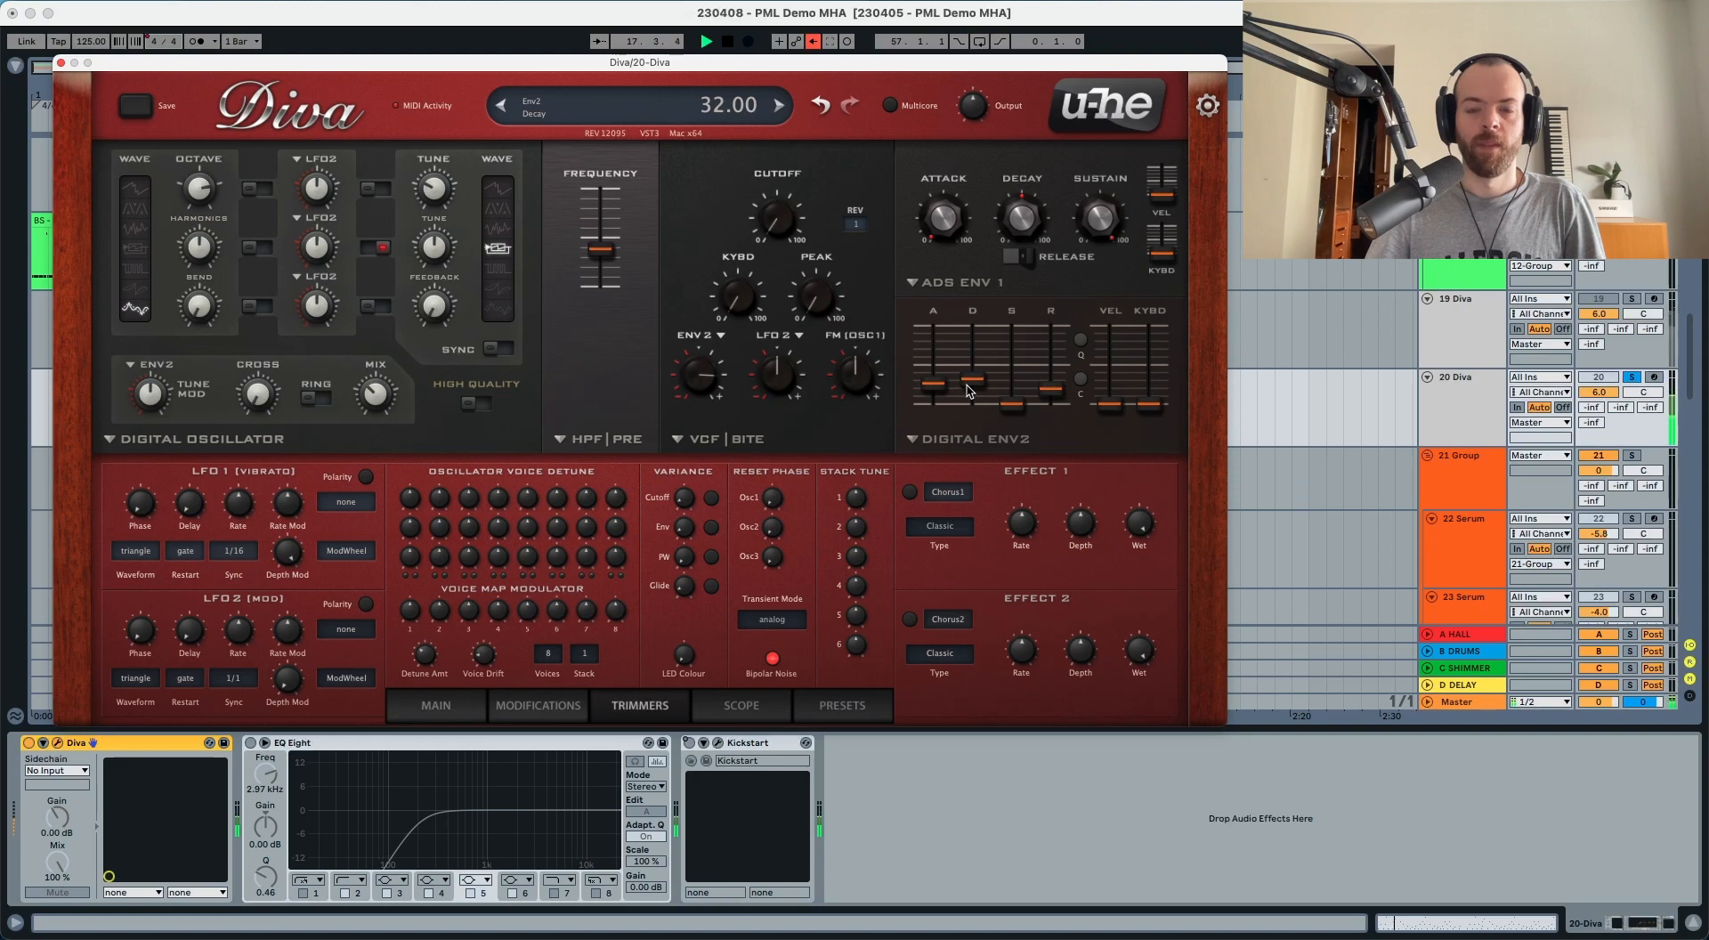
key("space")
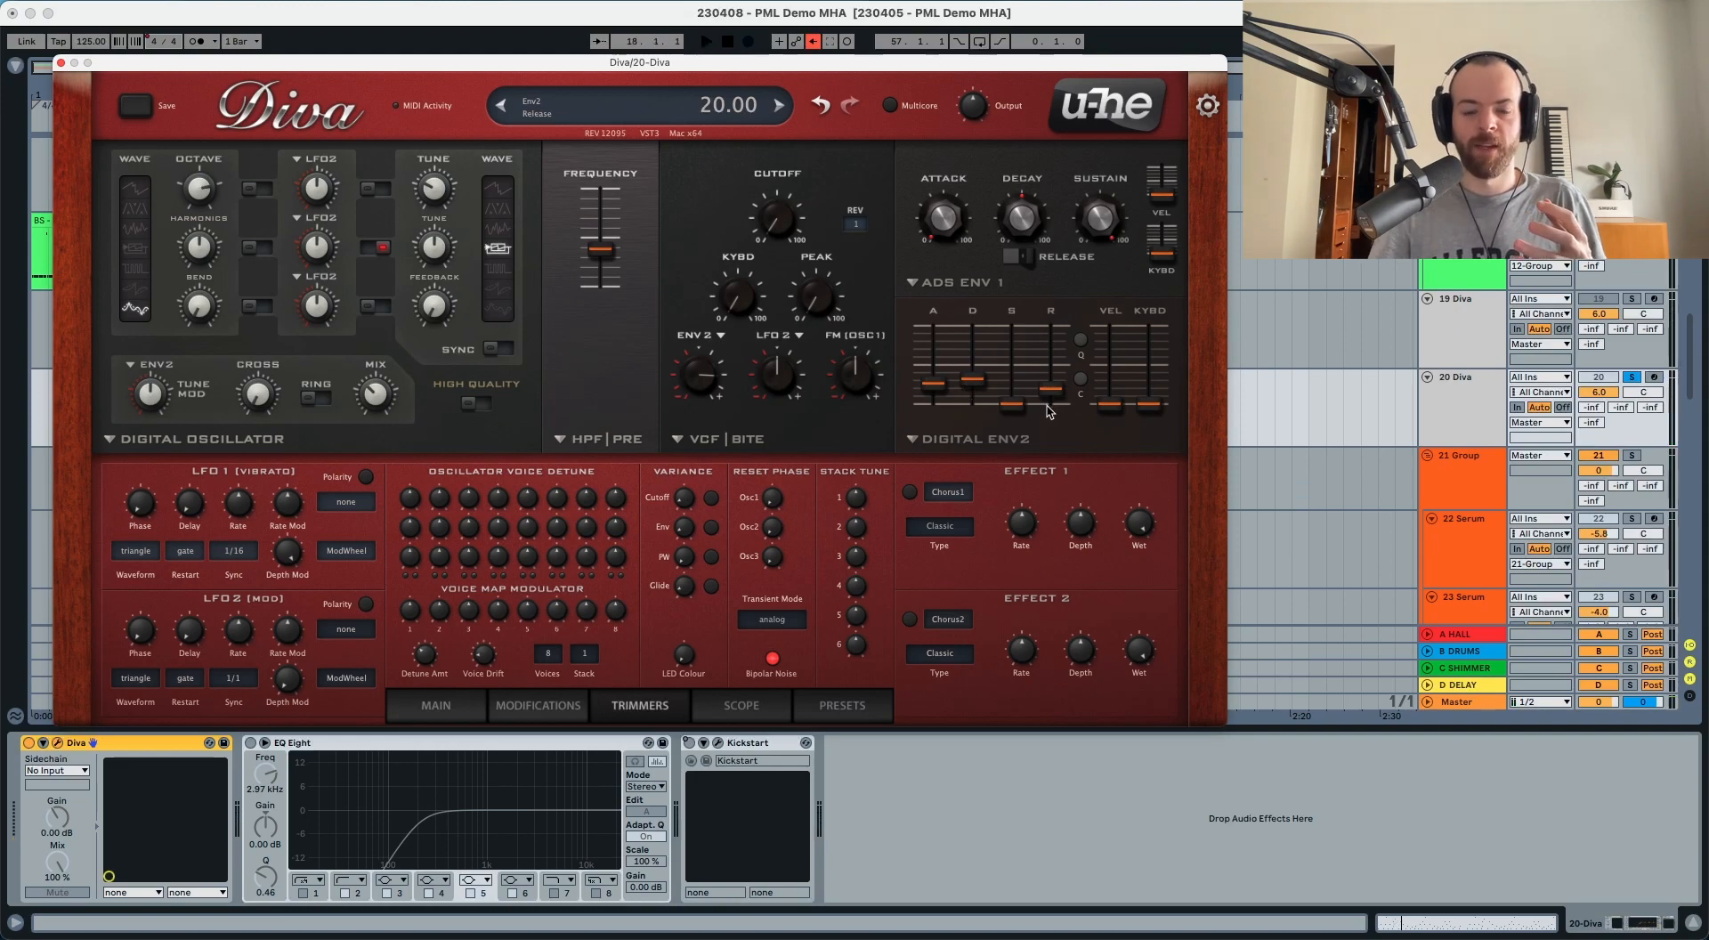
Set envelope 2's release to 42.00 and its velocity amount to 63.00, auditioning each change.
left_click_drag(1051, 392, 1053, 375)
key("space")
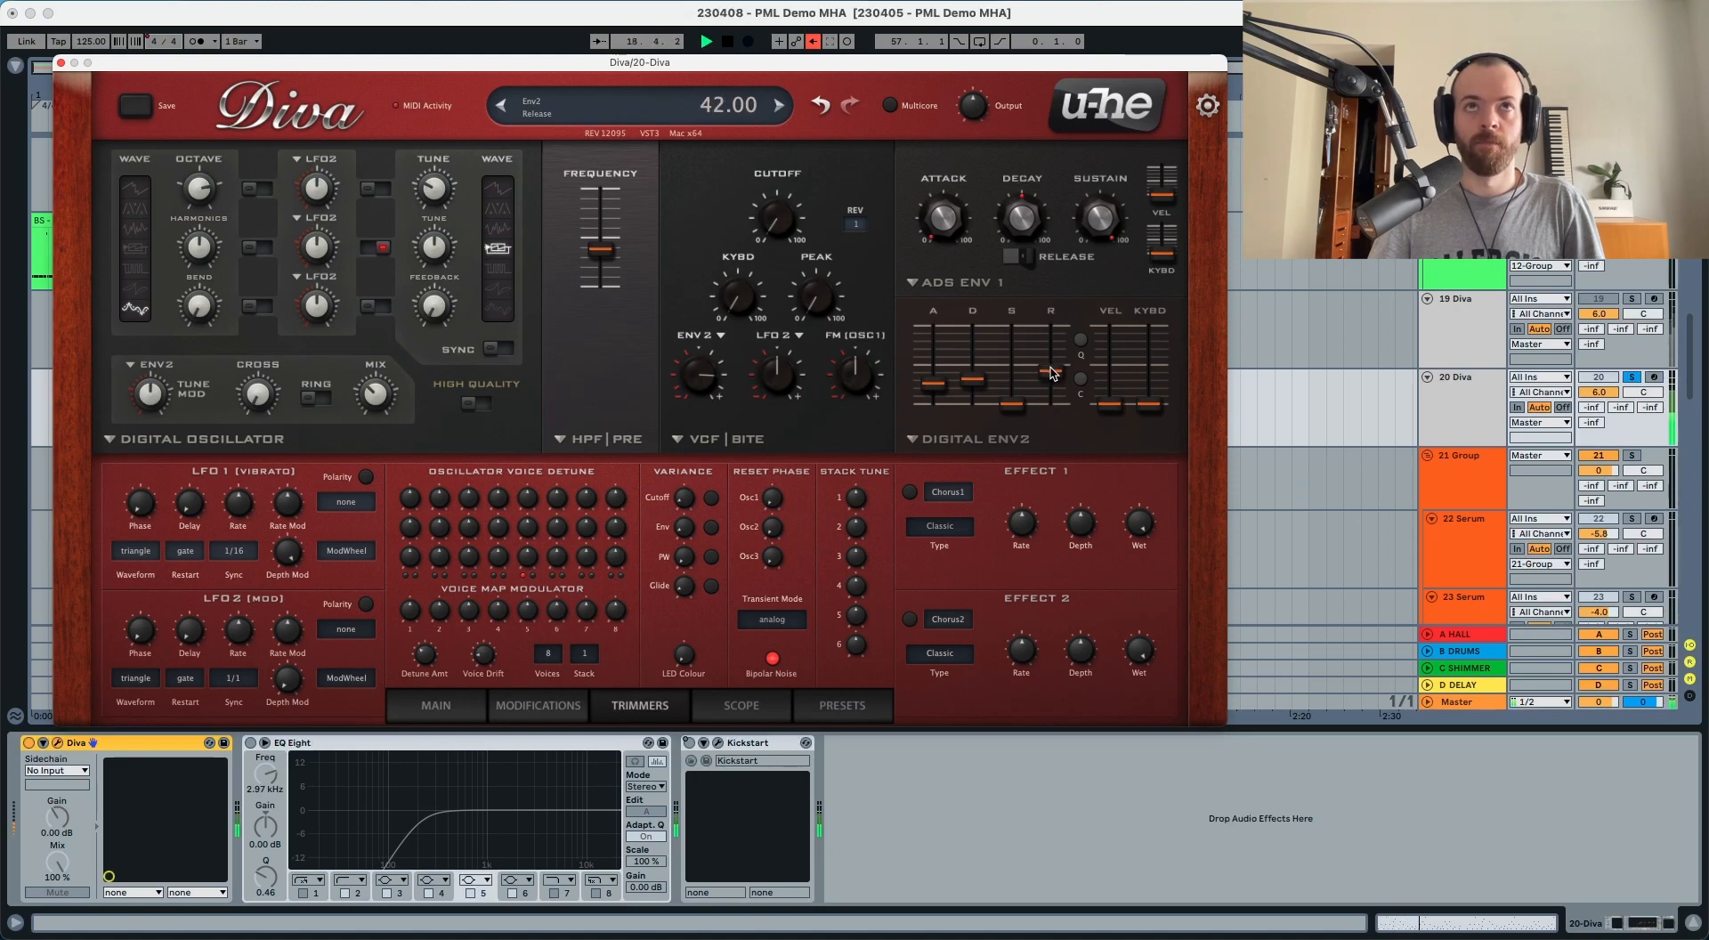
key("space")
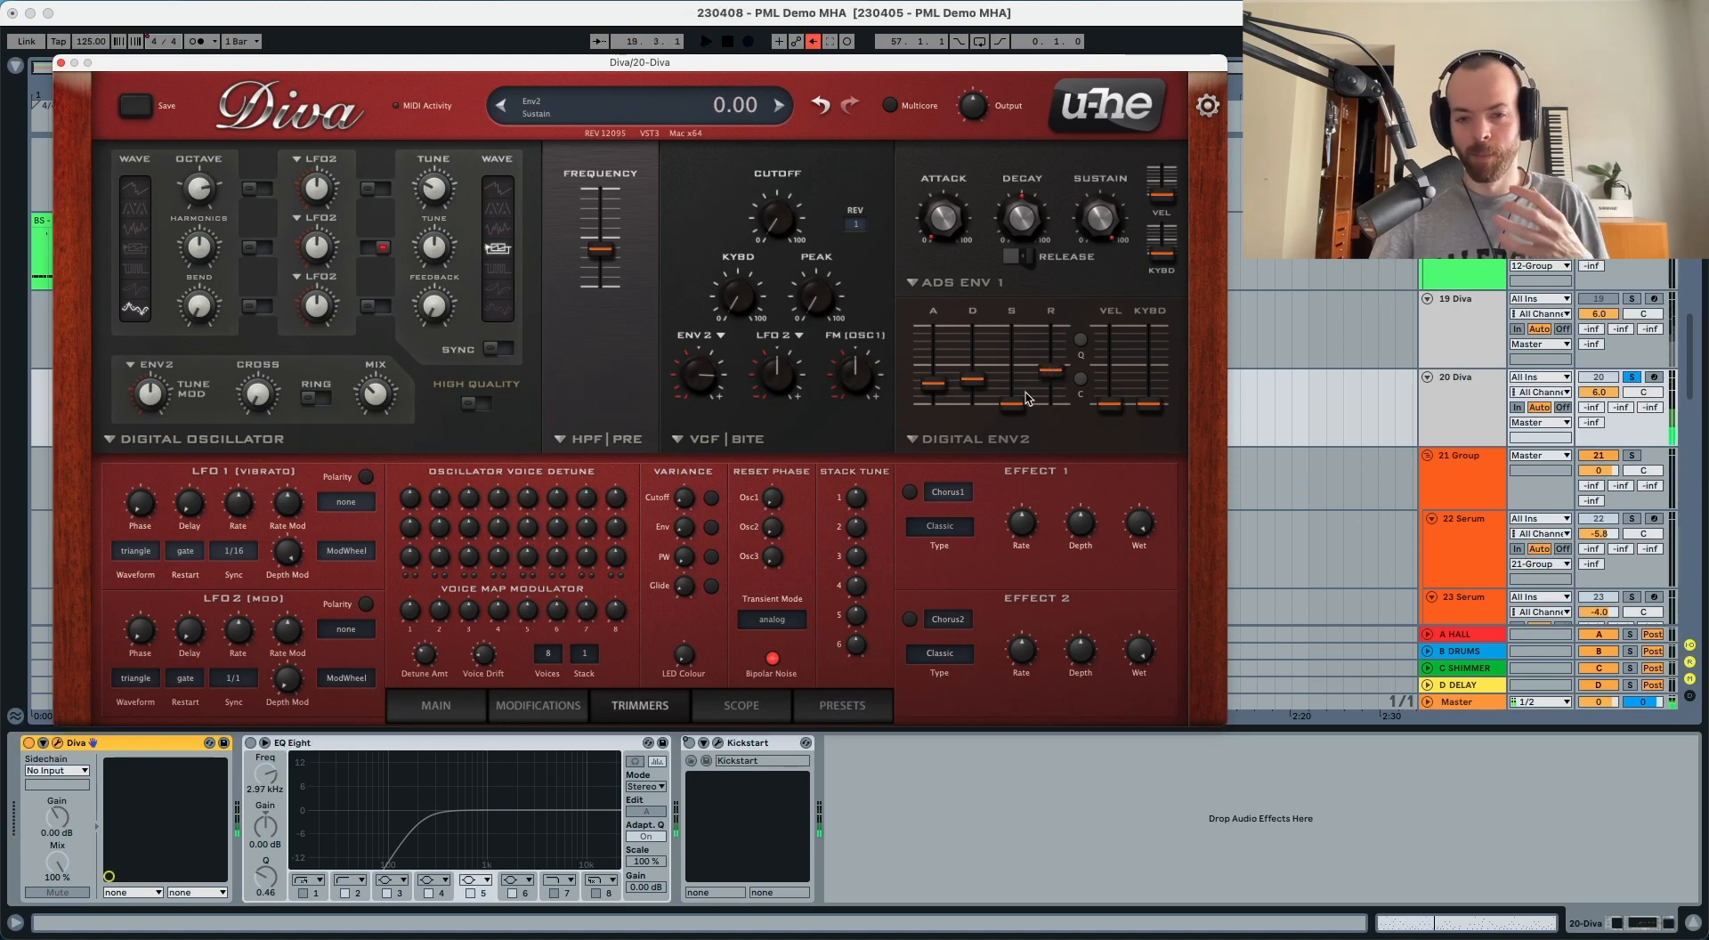
left_click_drag(1108, 408, 1119, 346)
key("space")
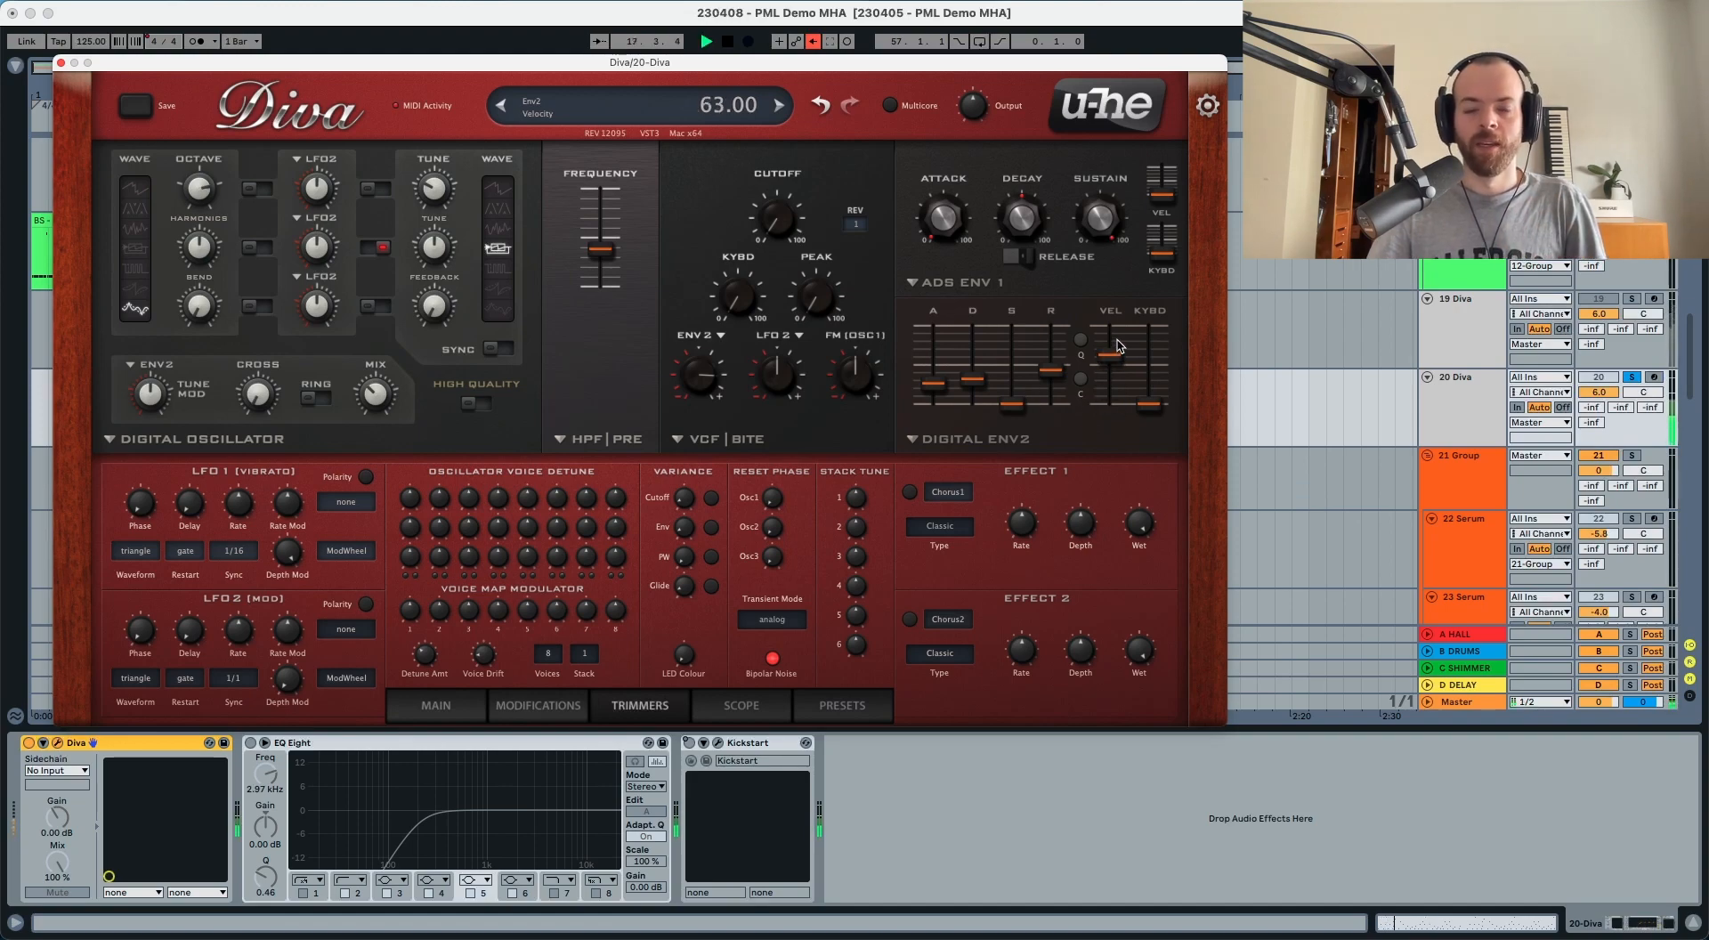
key("space")
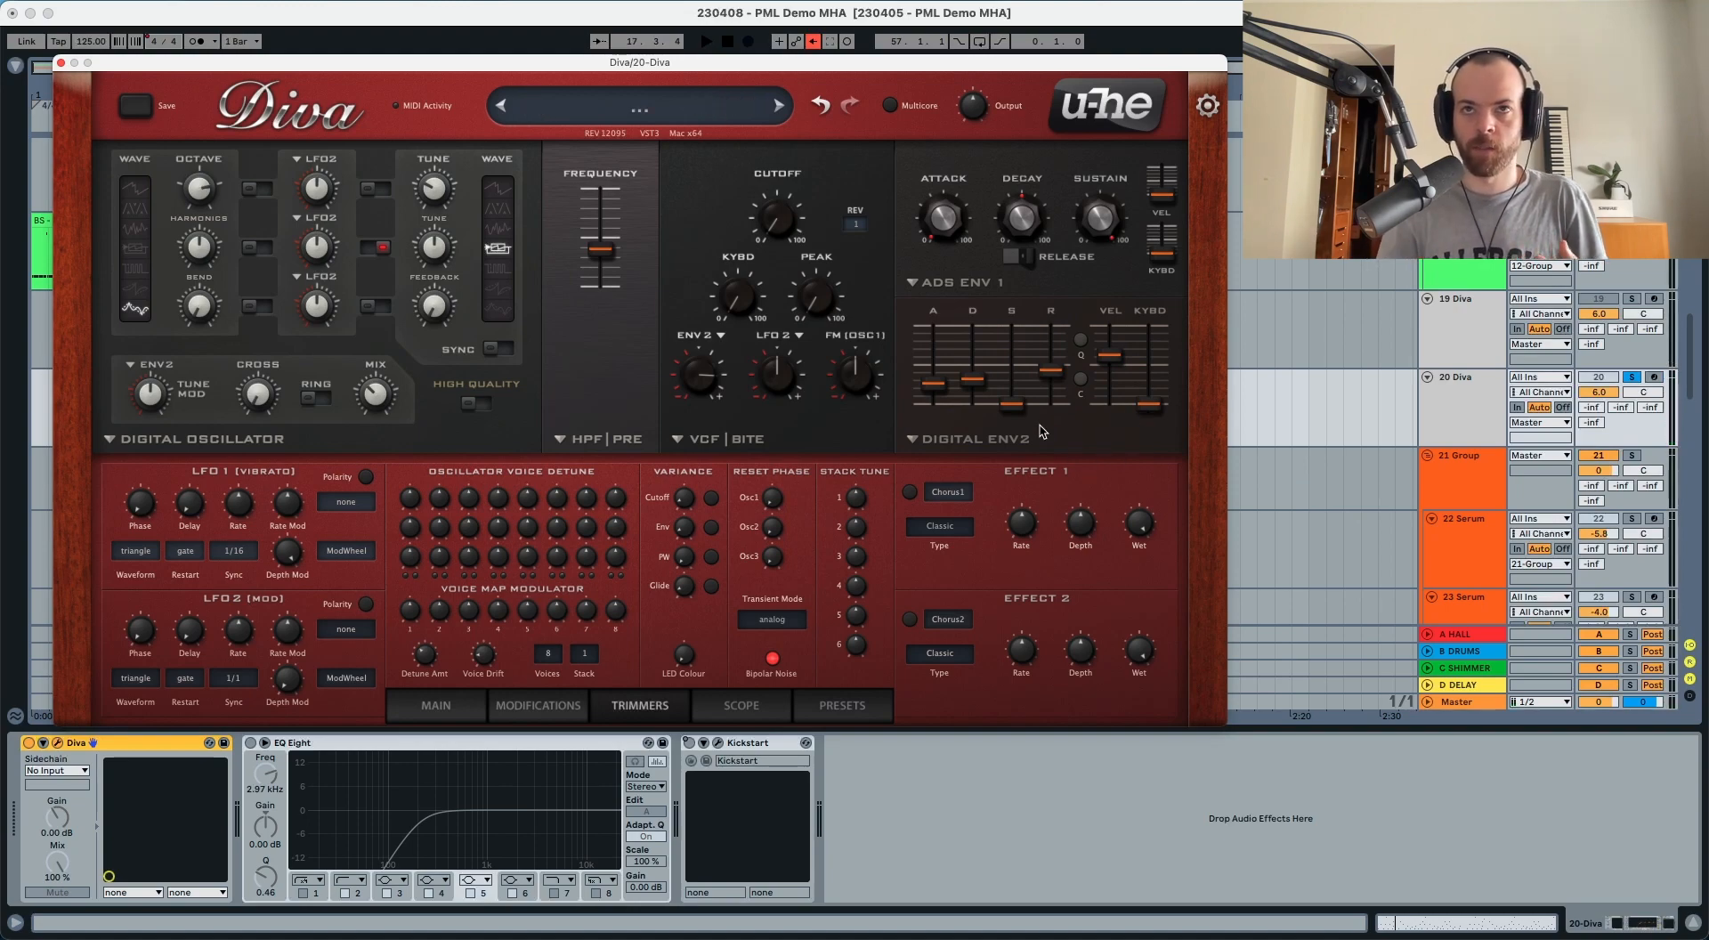
Turn on envelope 2's C switch and audition the clip.
left_click(1081, 381)
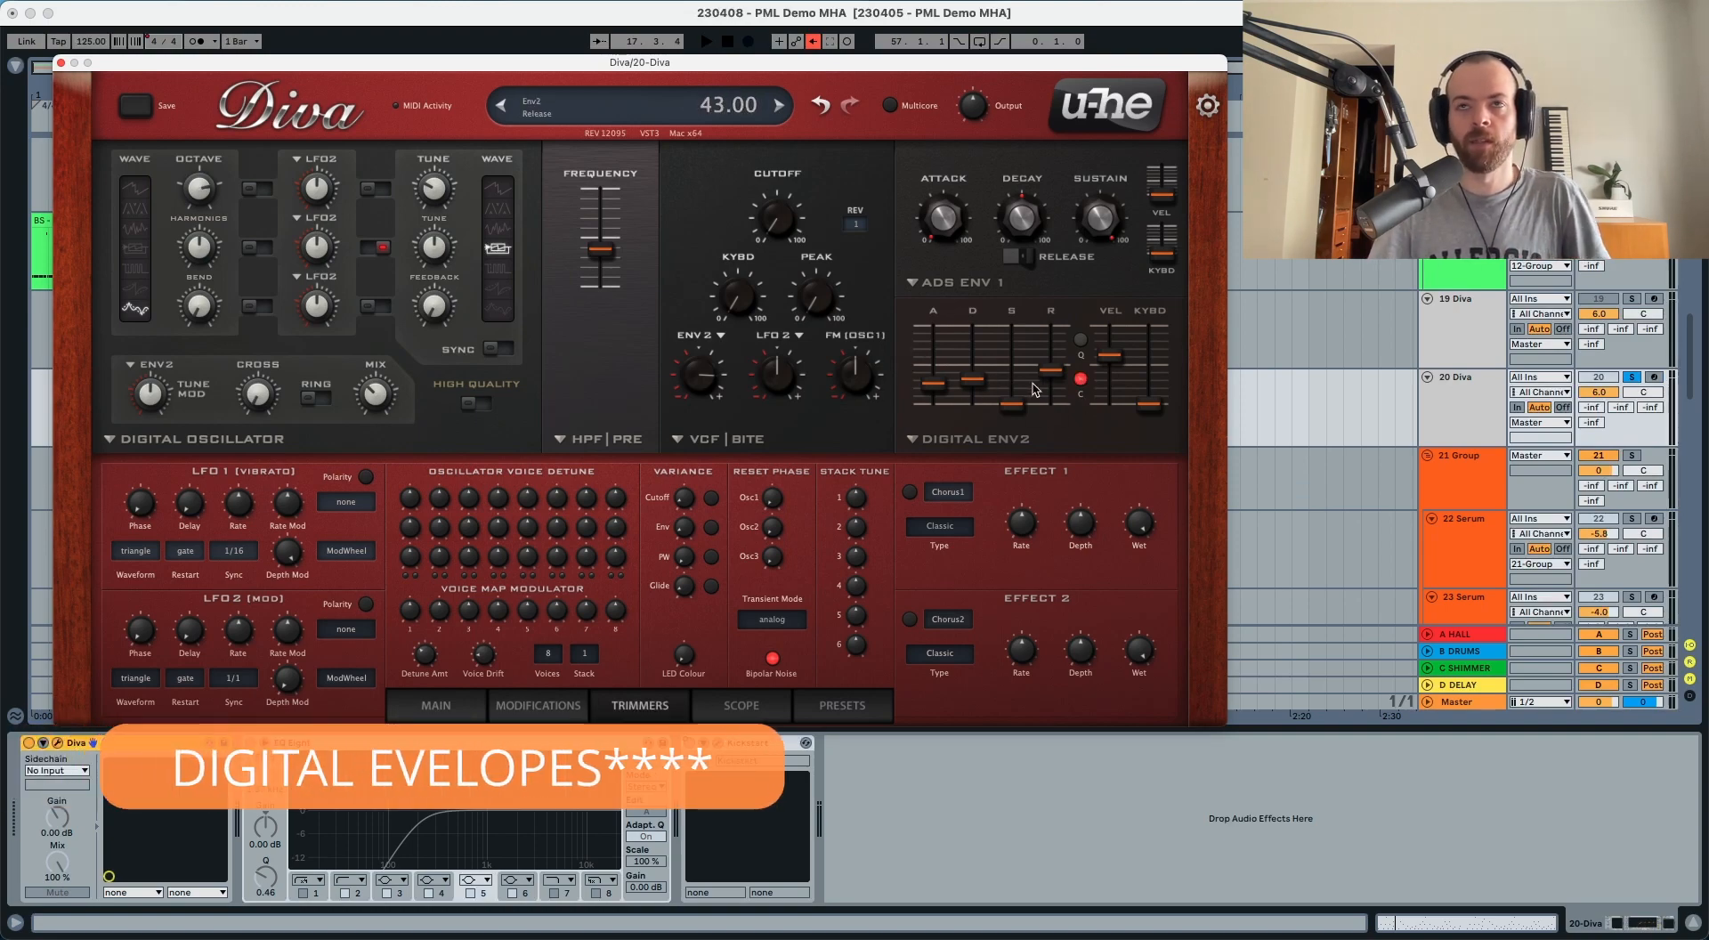
key("space")
key("space")
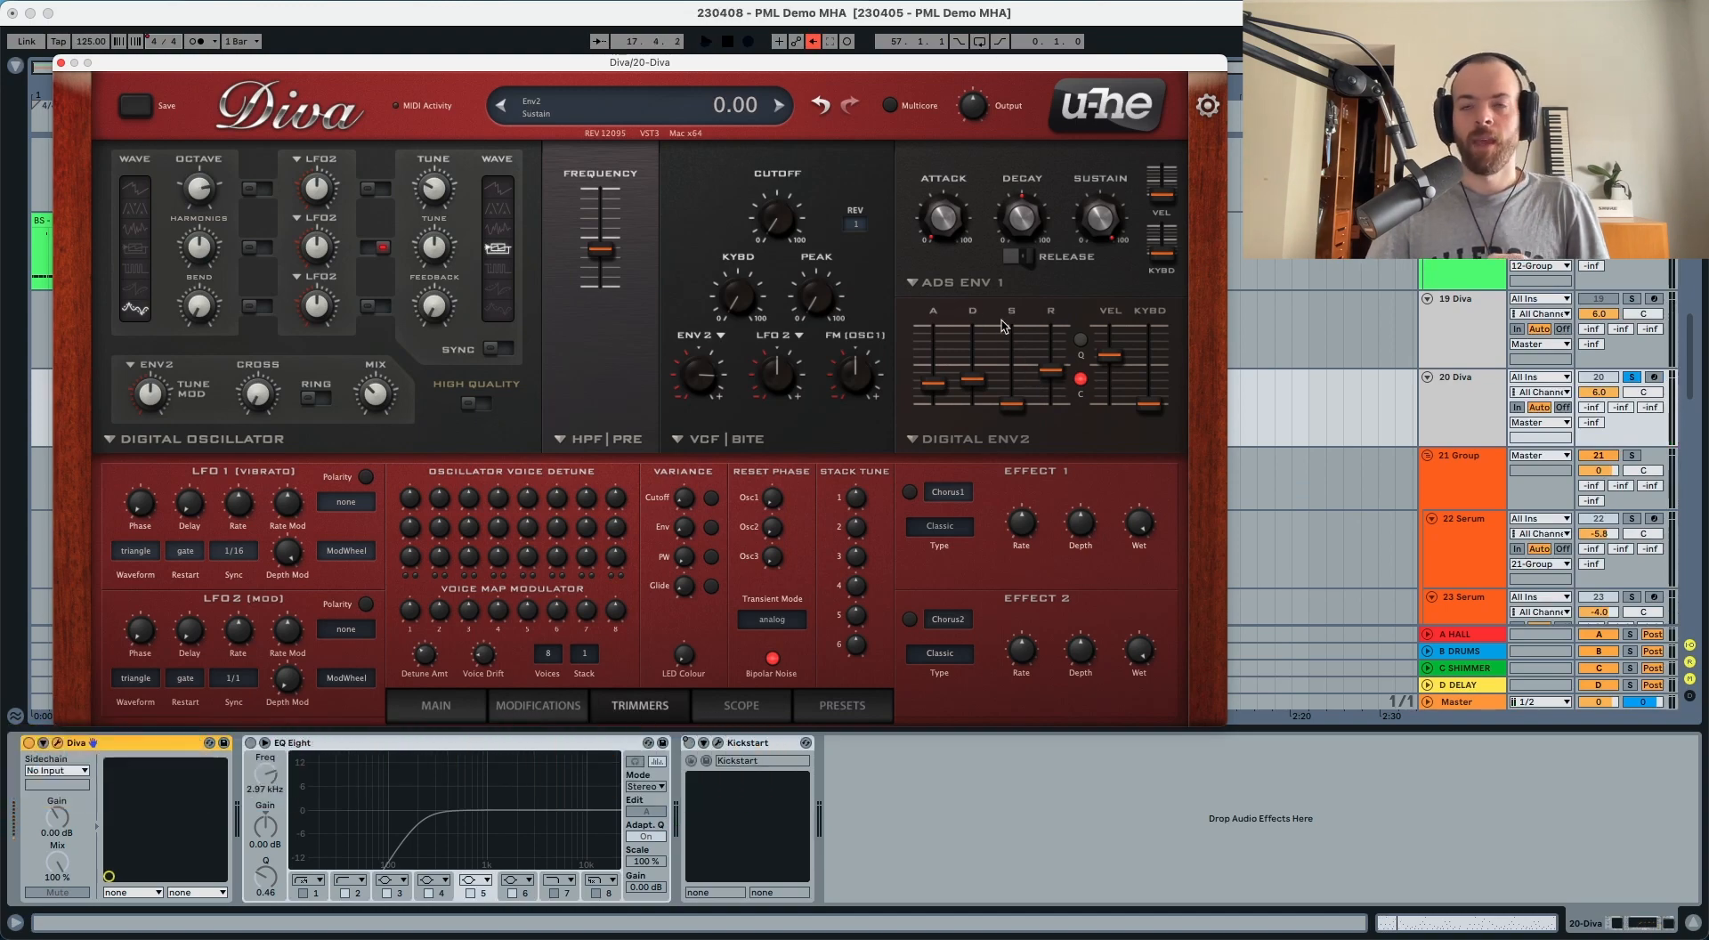
Switch envelope 1 to the analogue model, set its decay to 42.00, and audition the clip.
left_click(961, 283)
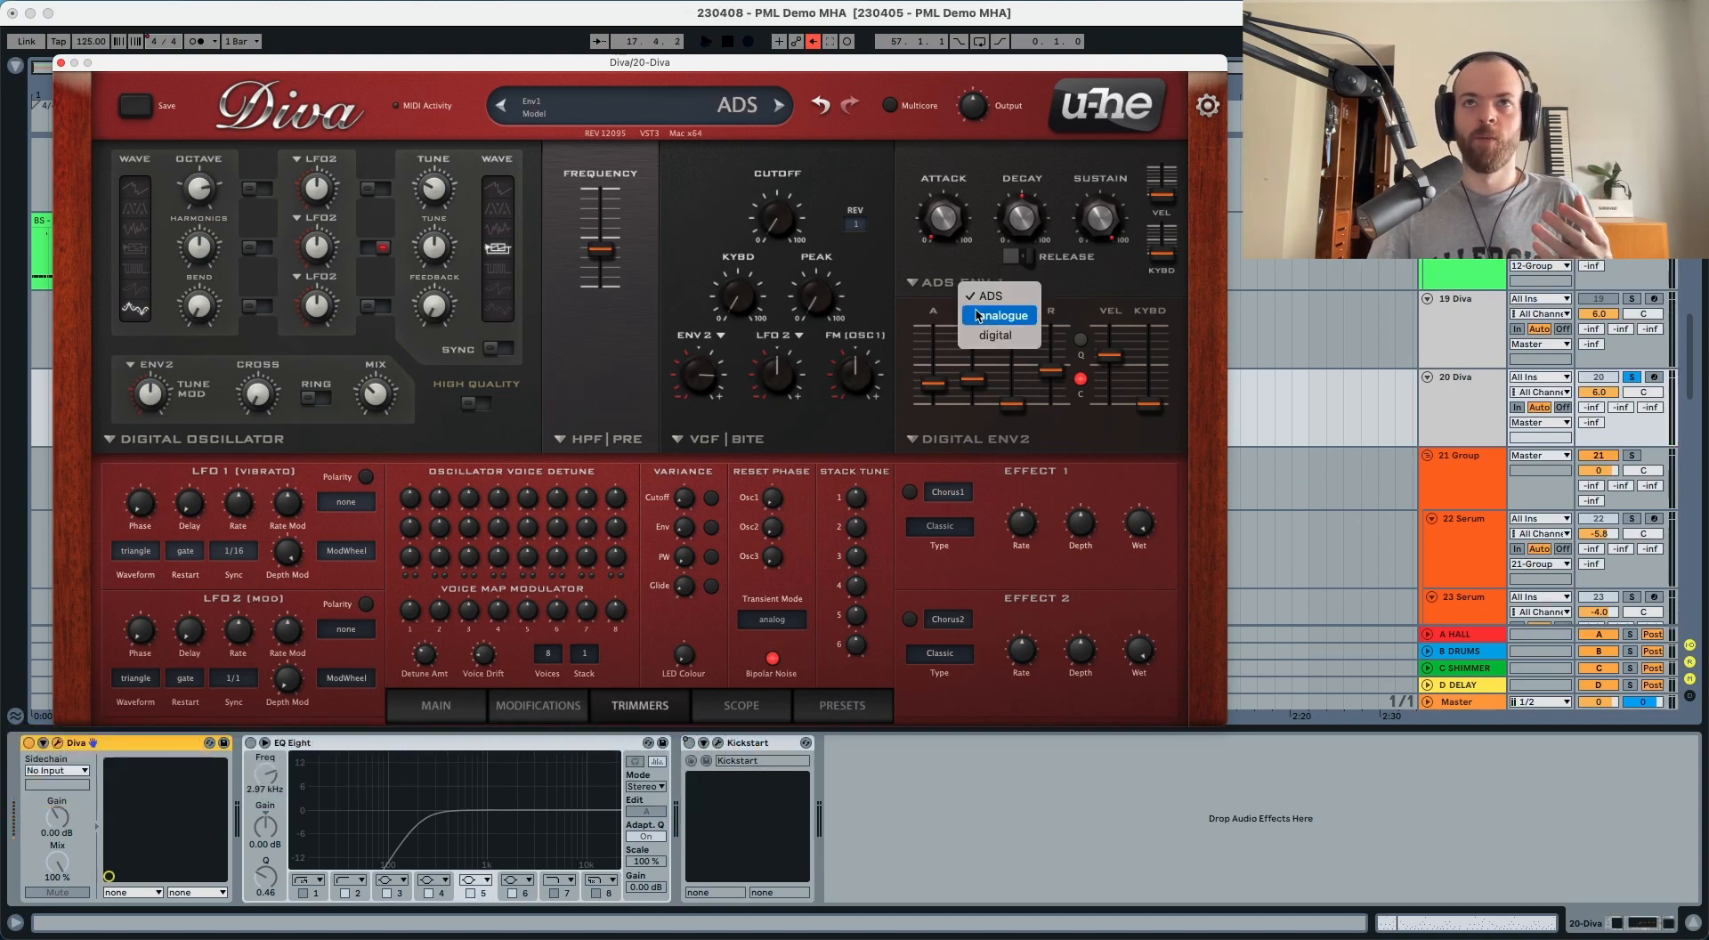
left_click(988, 317)
left_click_drag(1012, 223, 978, 225)
key("space")
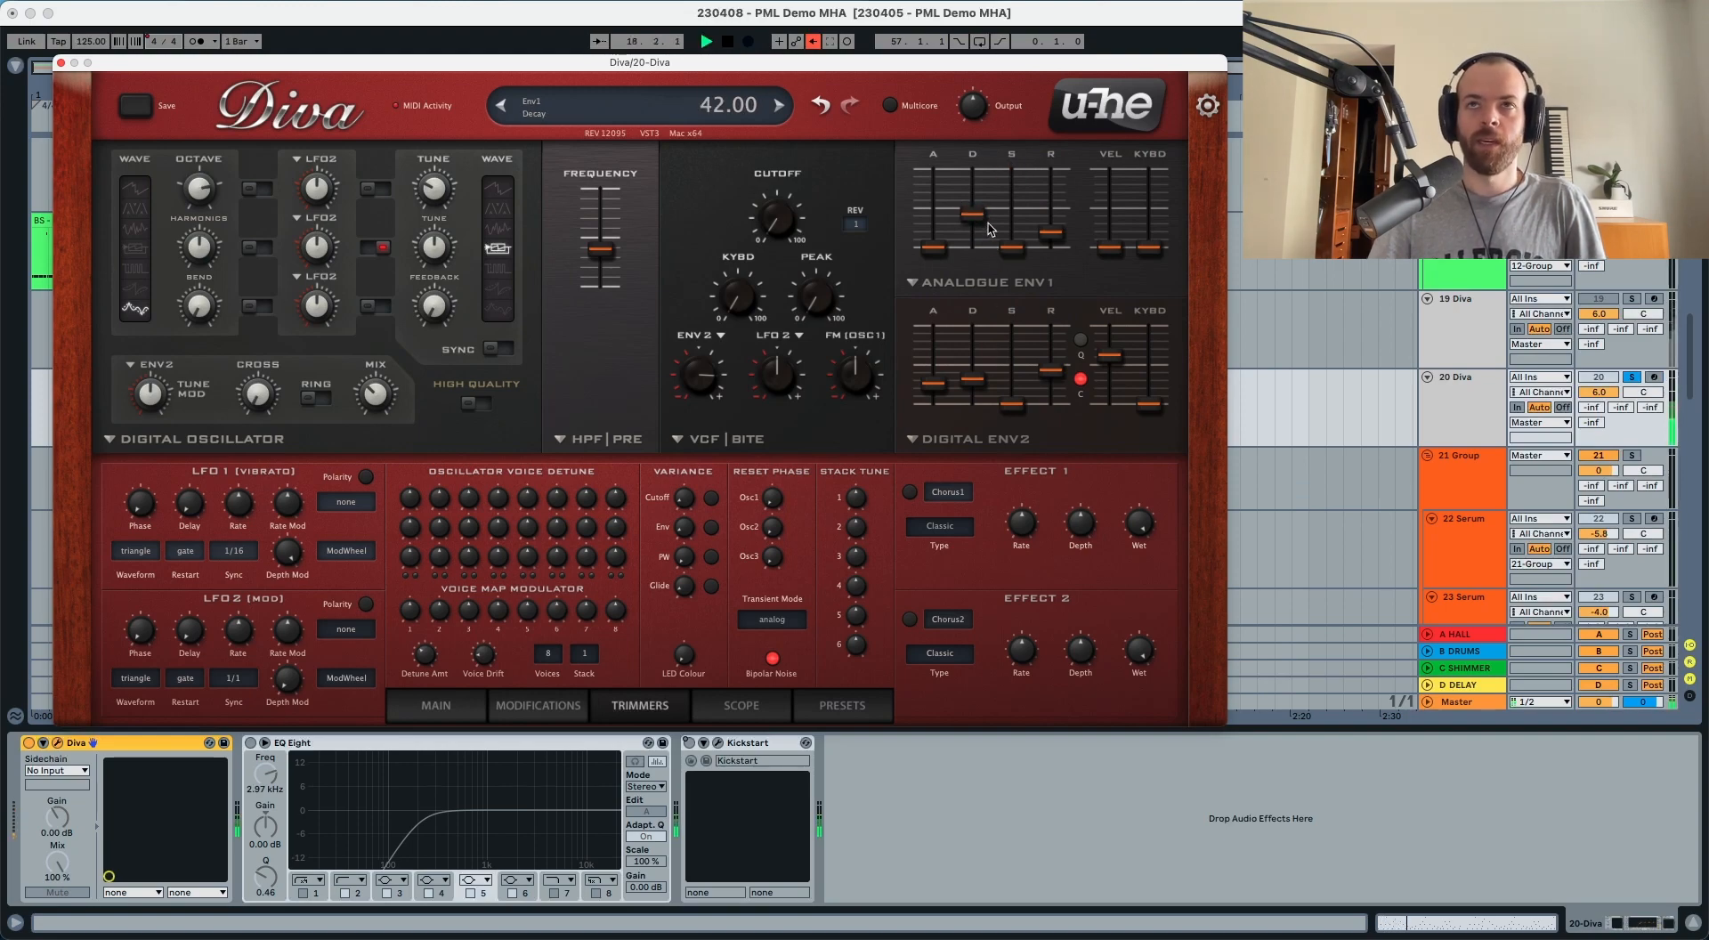
key("space")
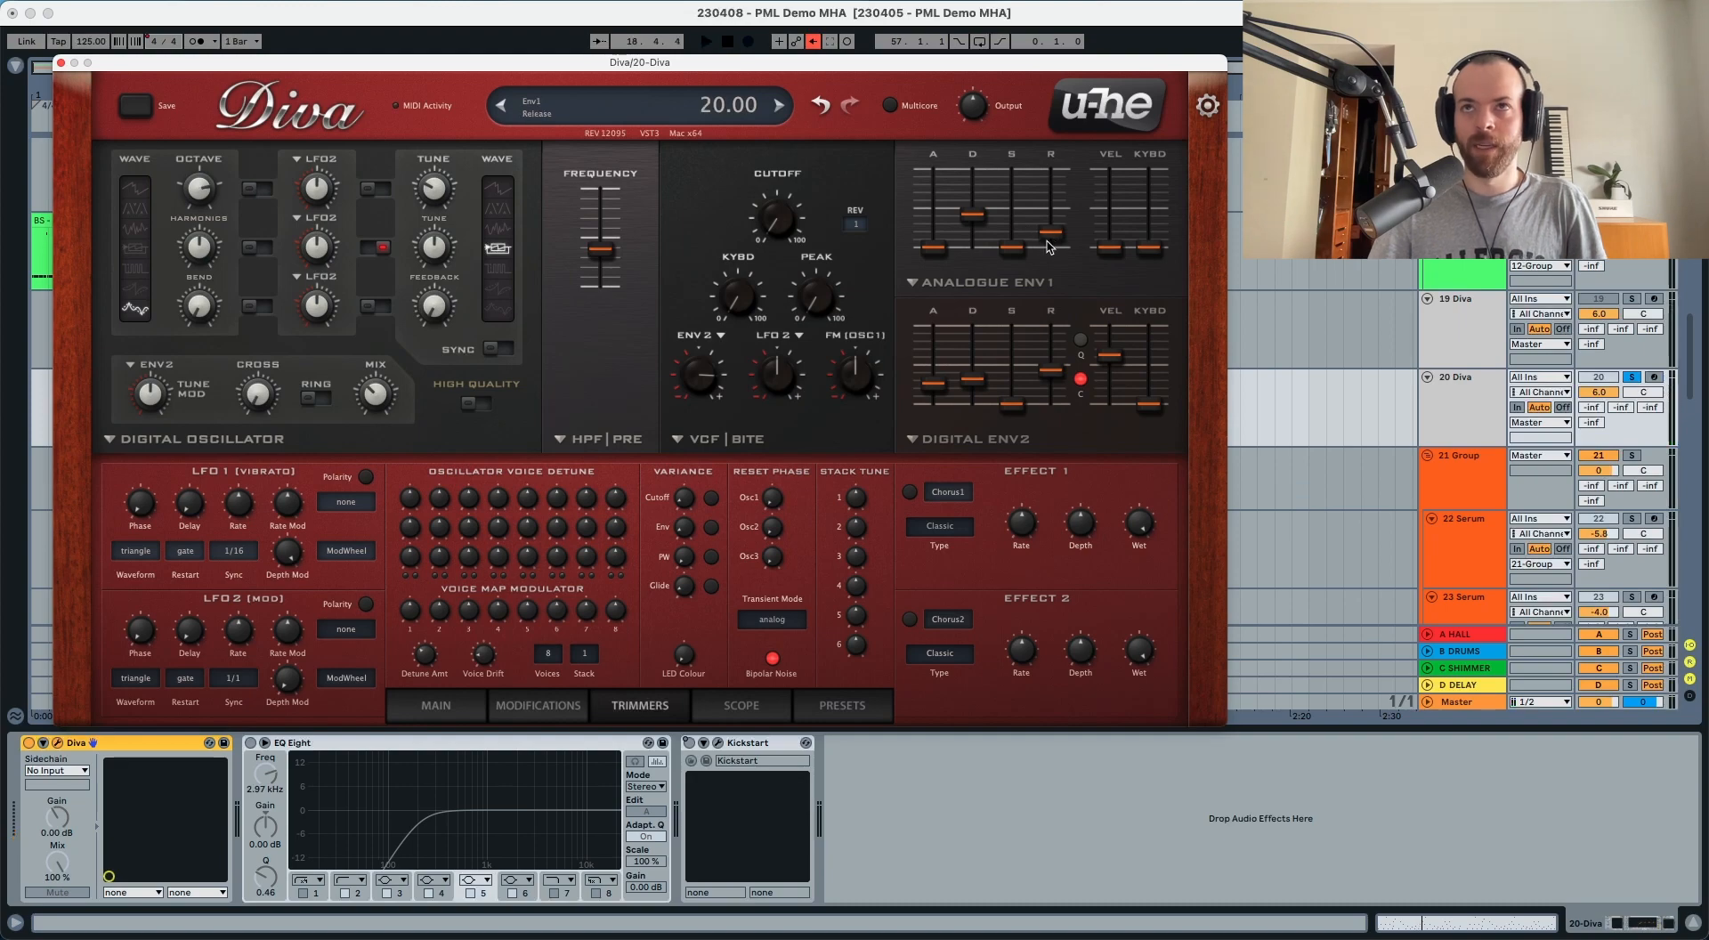
Raise envelope 1's release and velocity amount to roughly 60% of their ranges, auditioning each change.
left_click_drag(1049, 238, 1056, 207)
key("space")
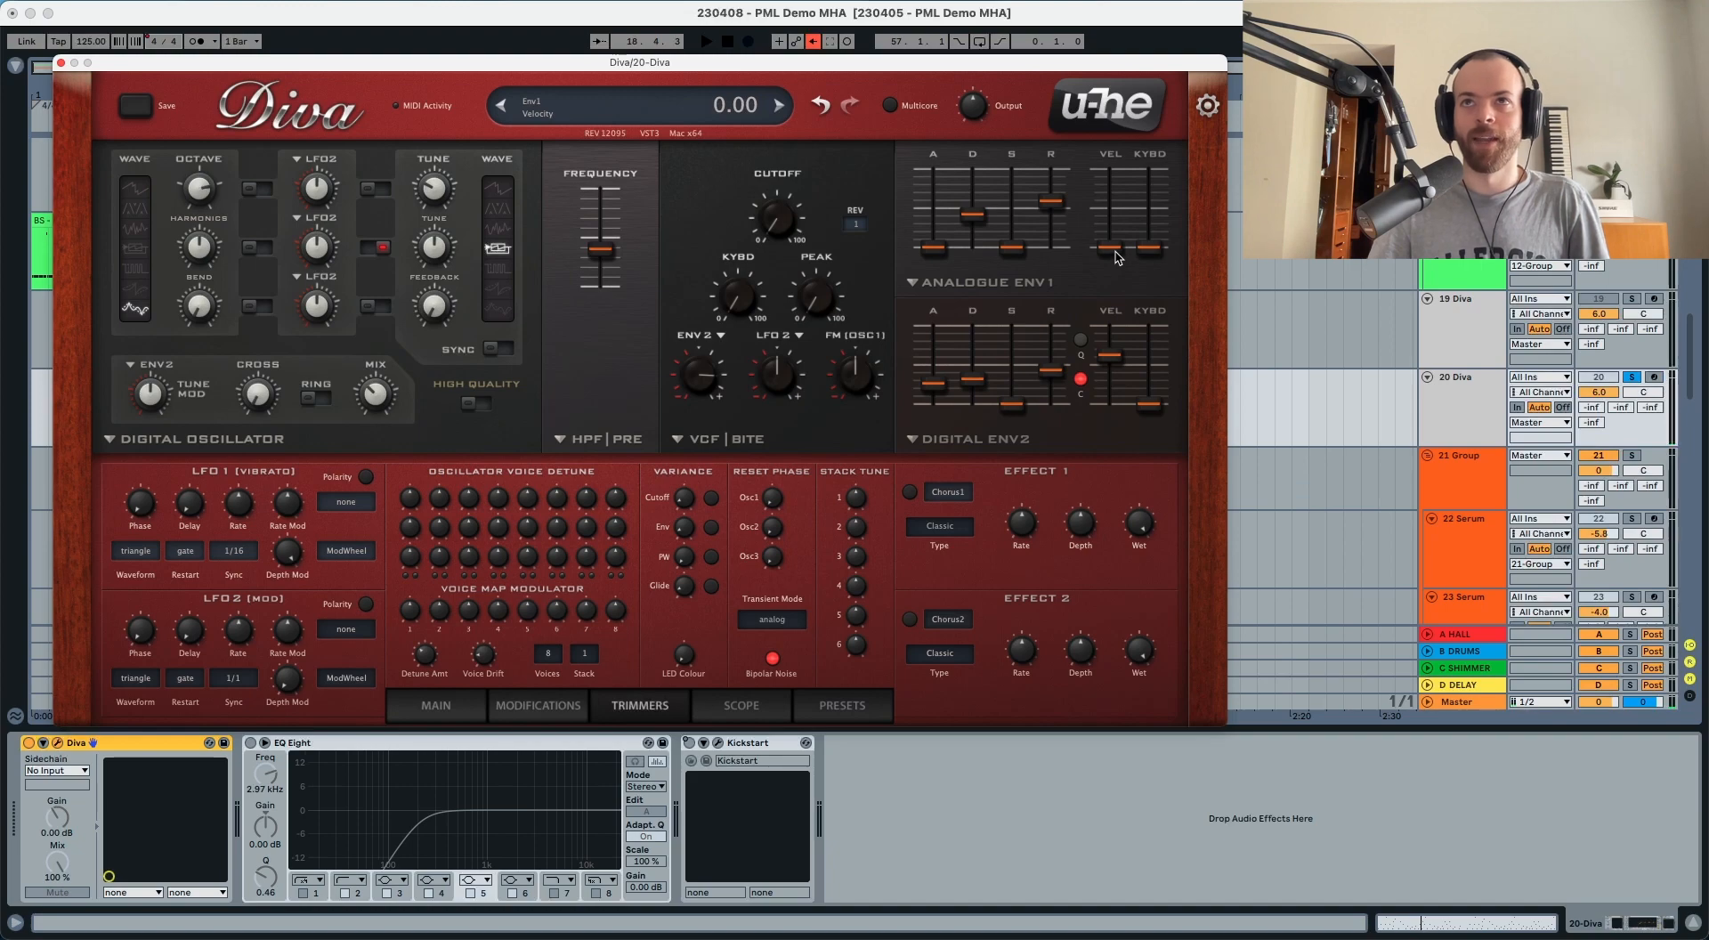
left_click_drag(1117, 257, 1119, 189)
key("space")
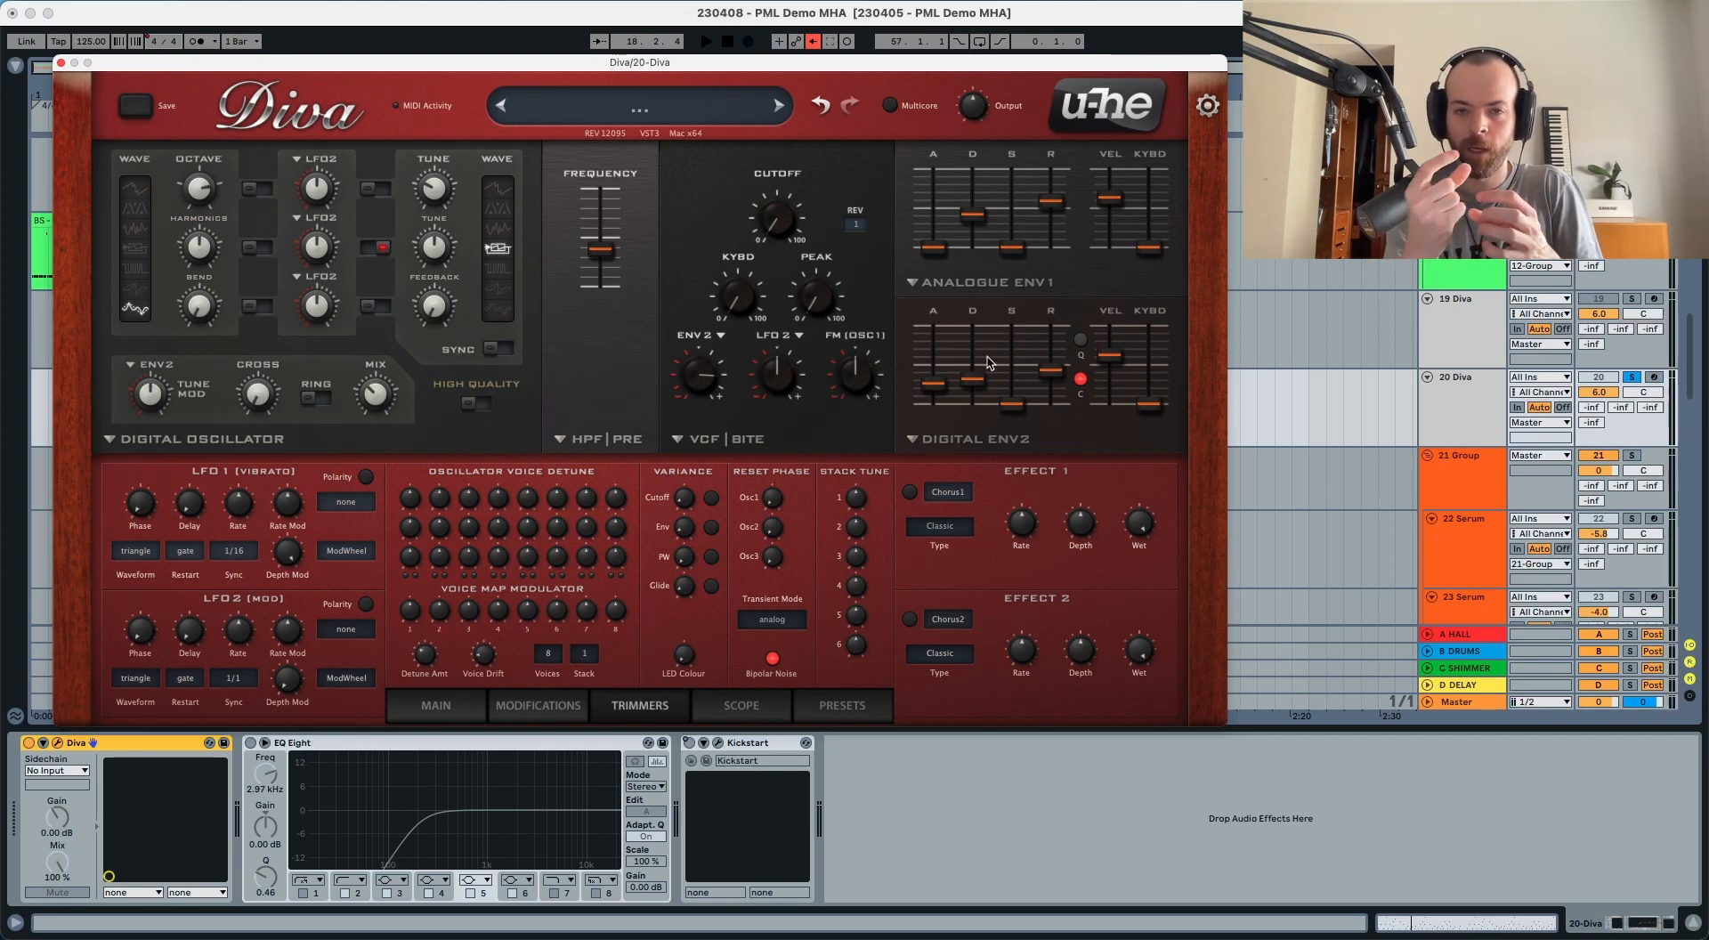
key("space")
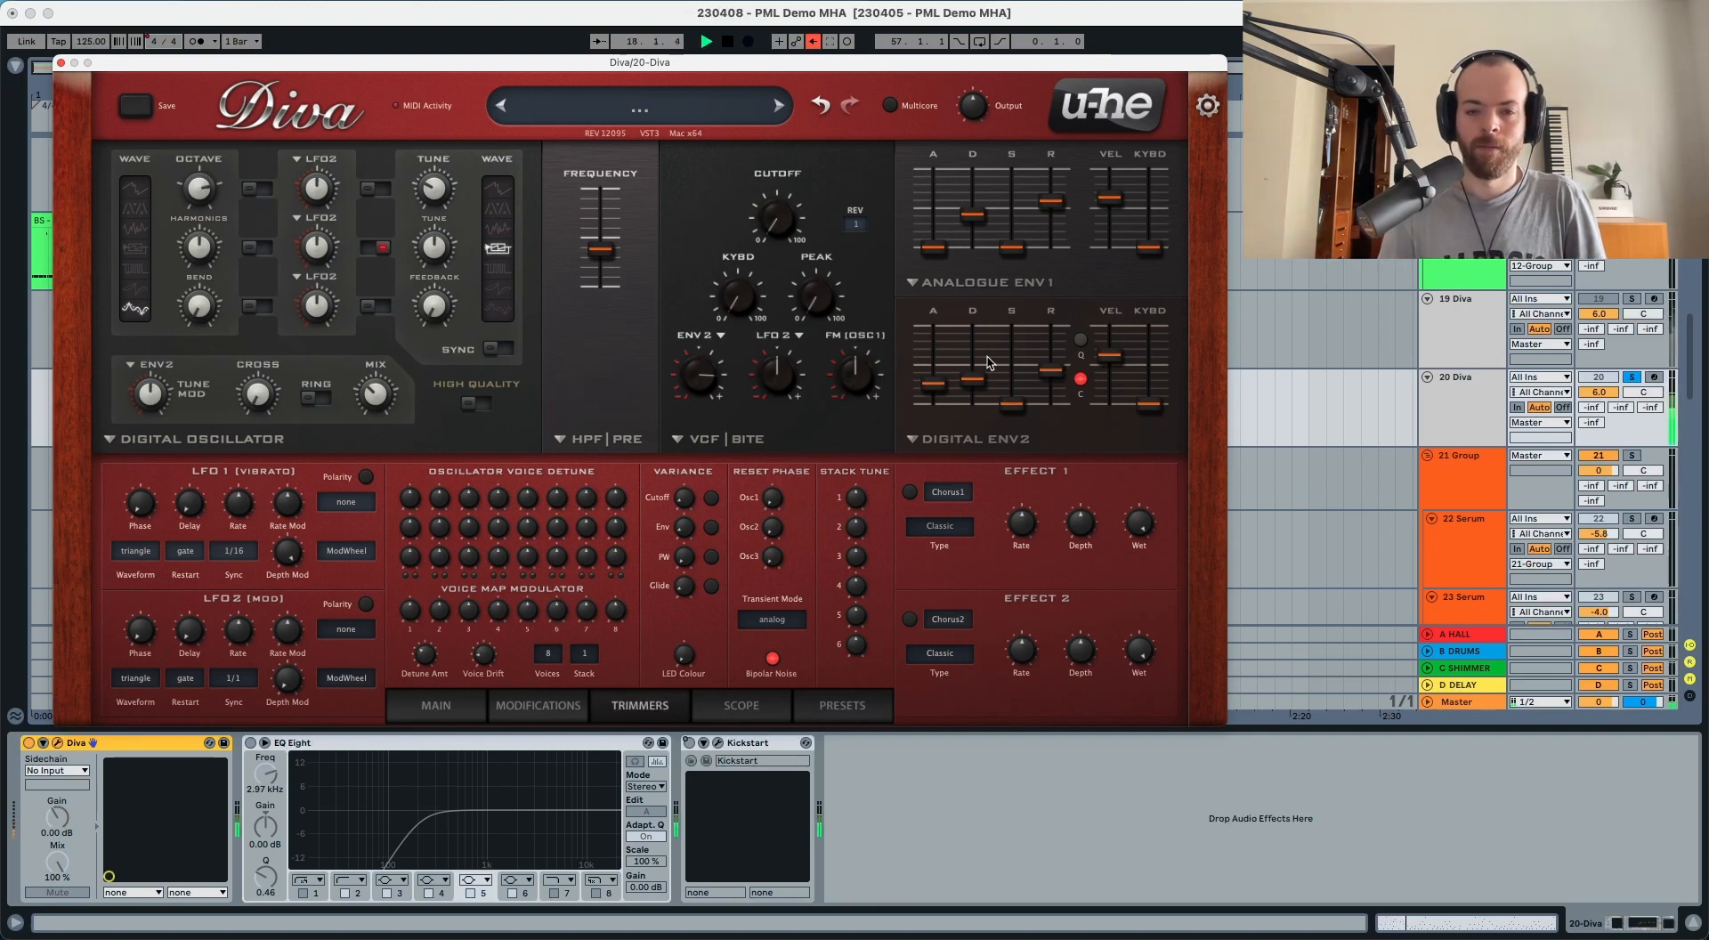
key("space")
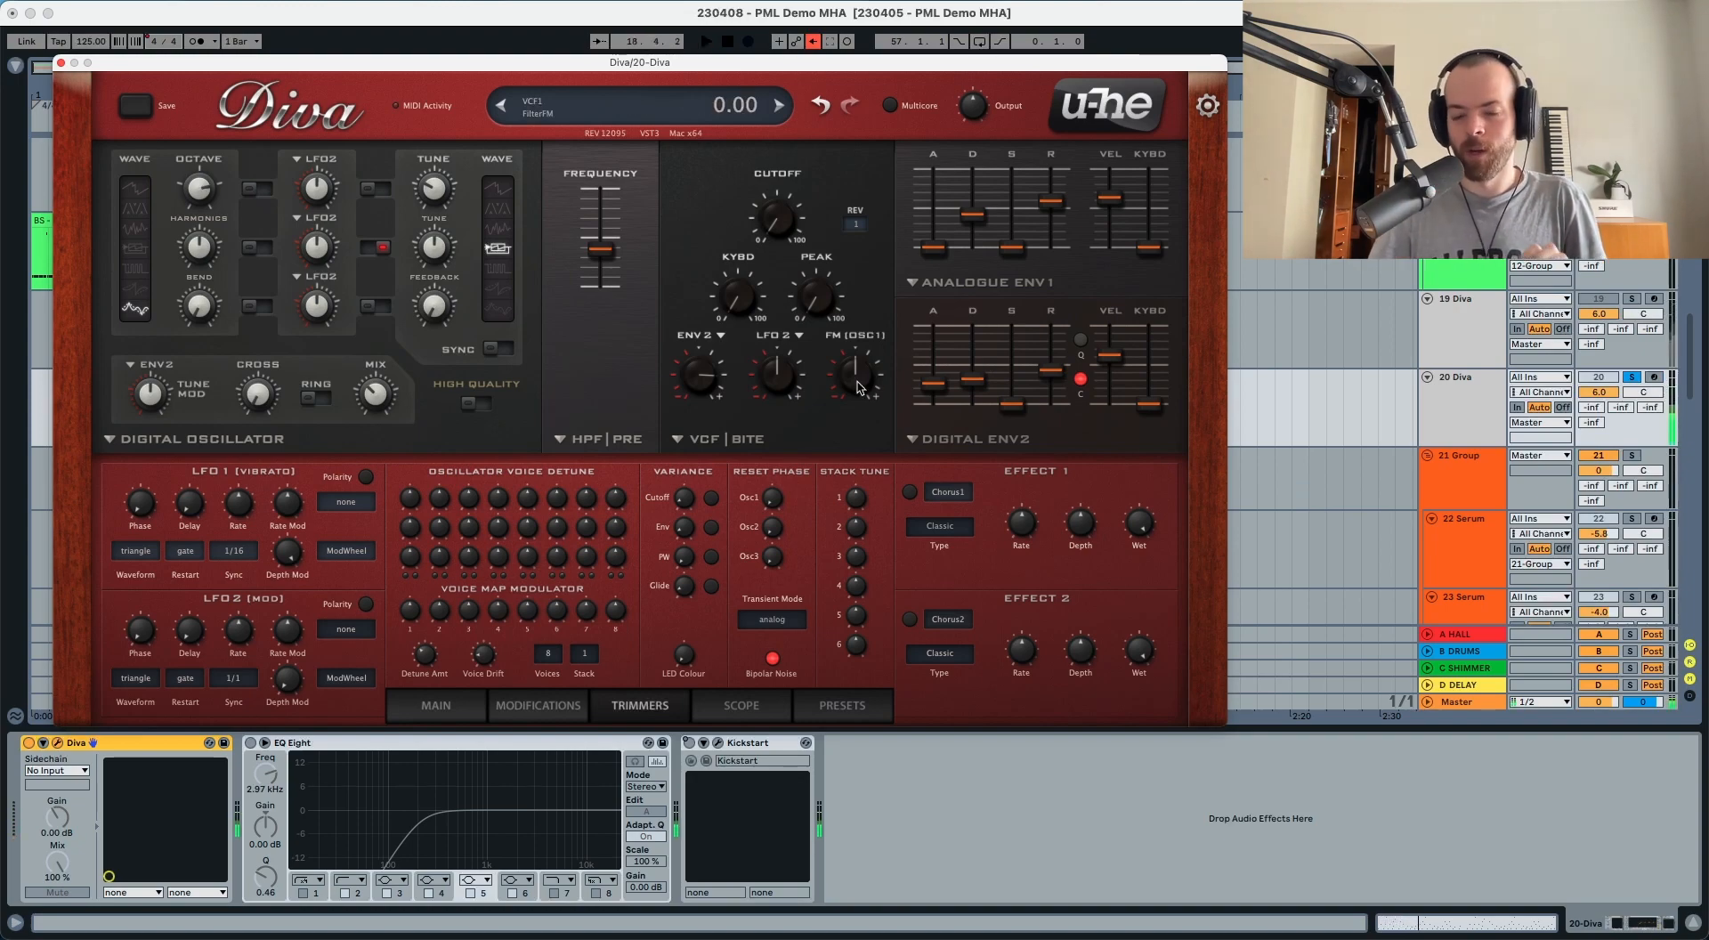
Set the voice mode to mono and audition the clip.
left_click(454, 707)
left_click(426, 614)
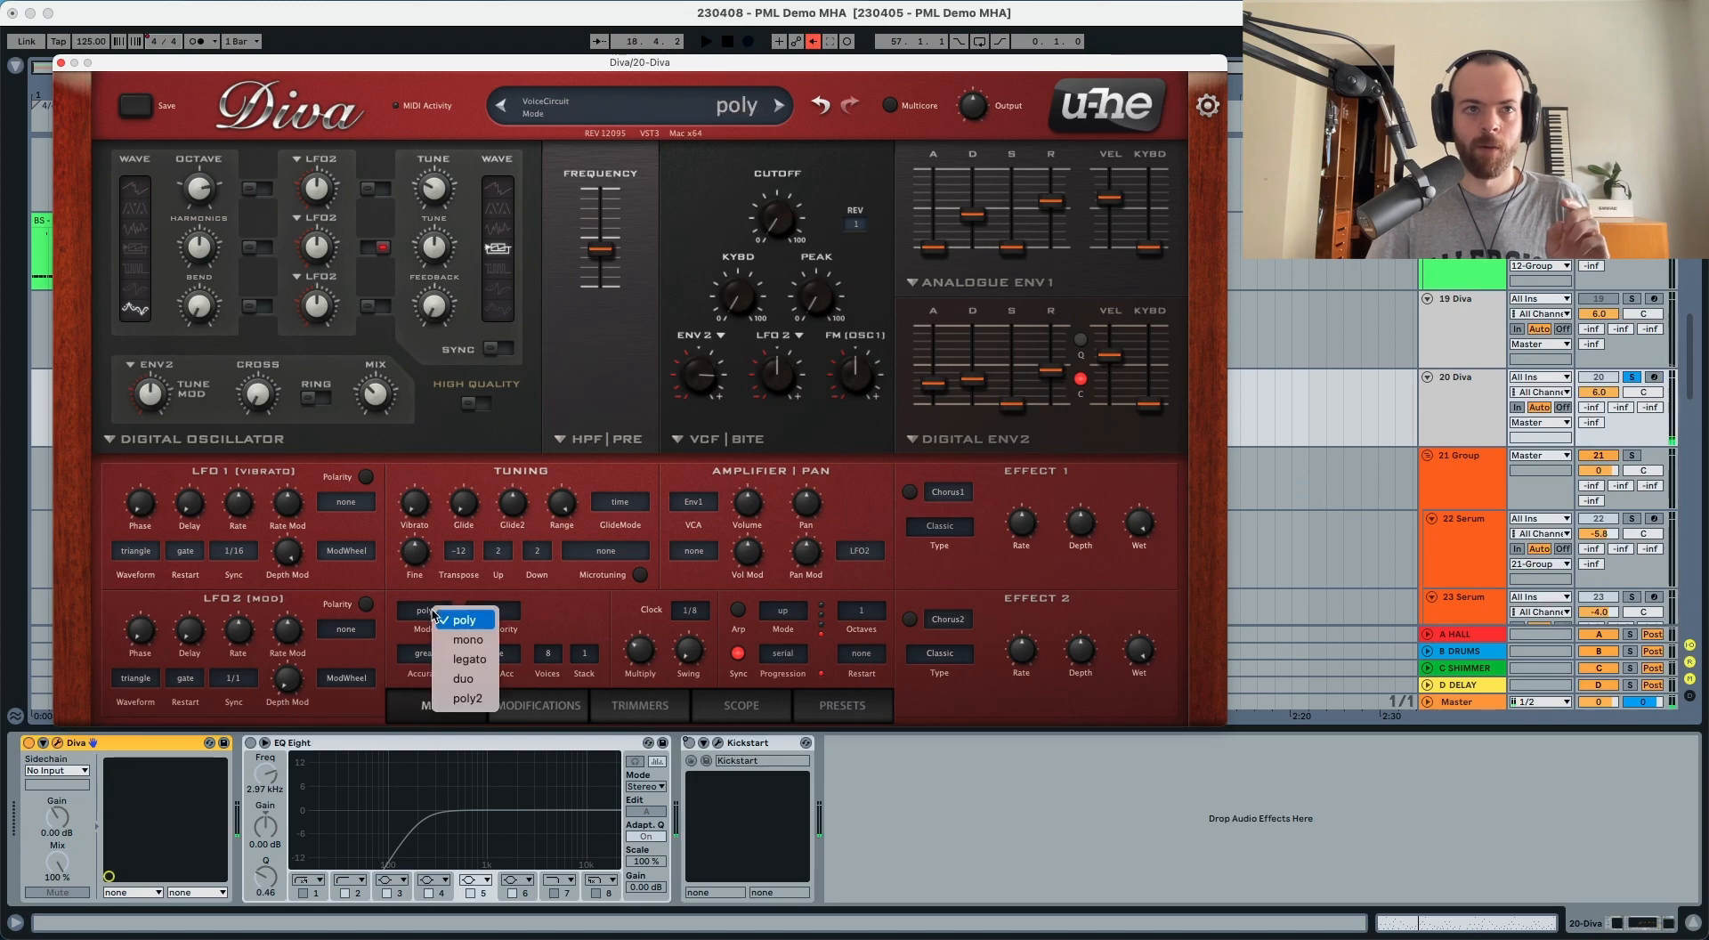
left_click(452, 643)
key("space")
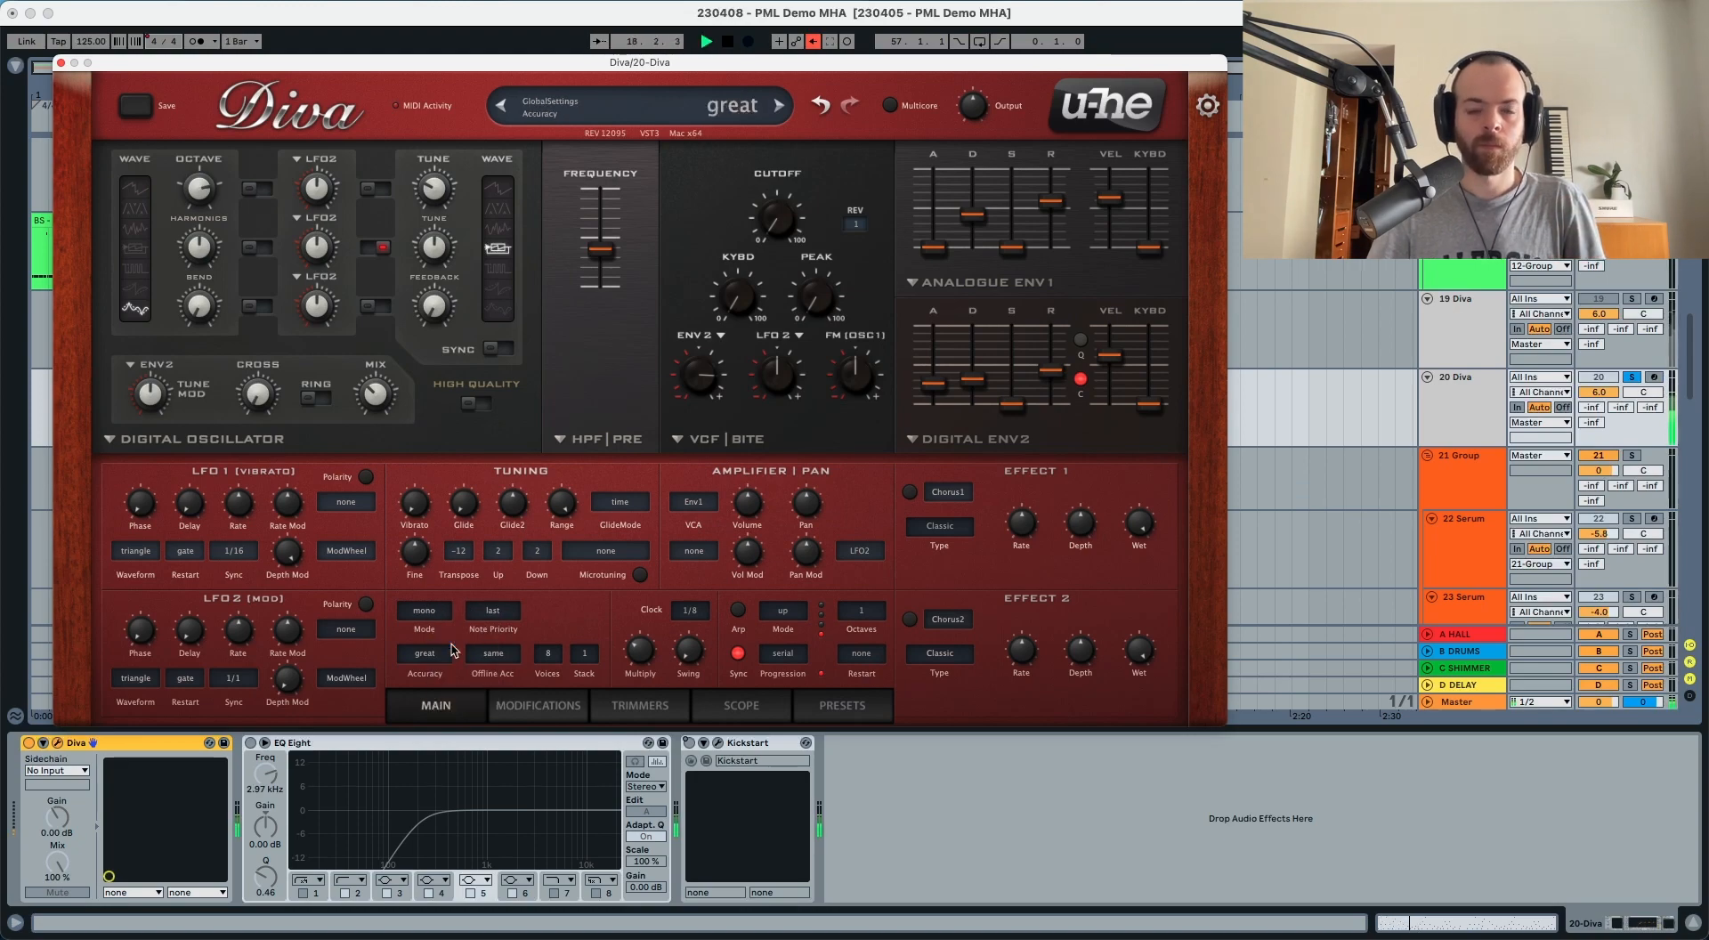
key("space")
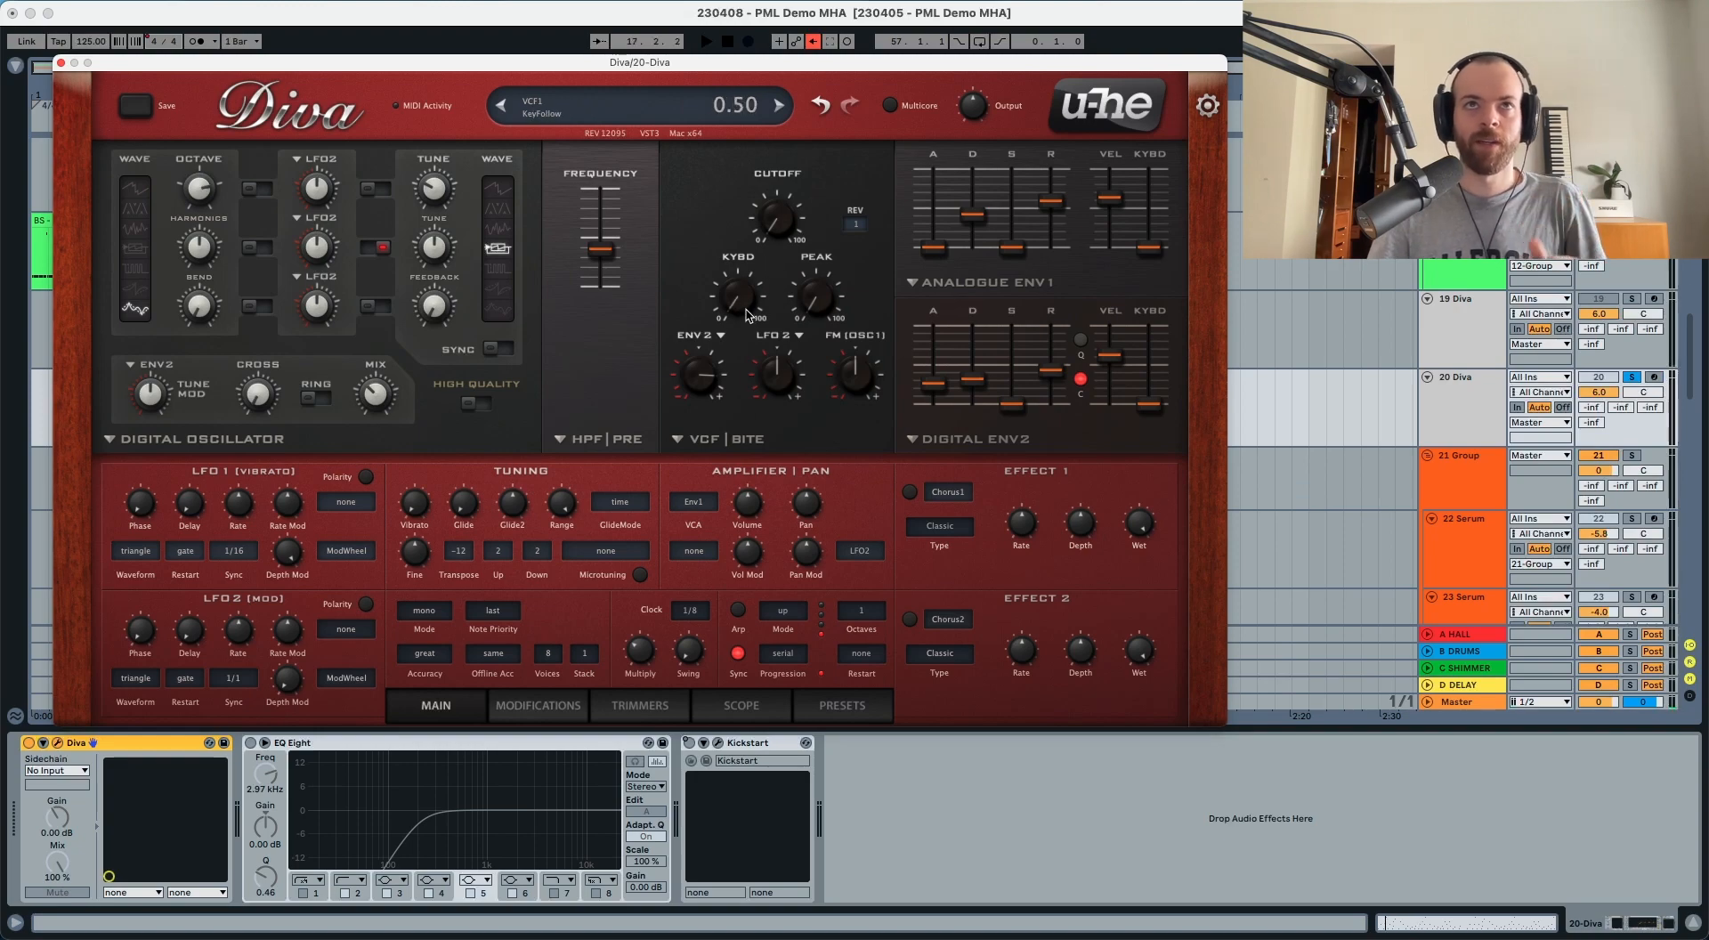
Raise the BITE filter's keyboard follow and set its resonance to 23.00, auditioning each change.
left_click_drag(747, 314, 760, 191)
key("space")
key("space")
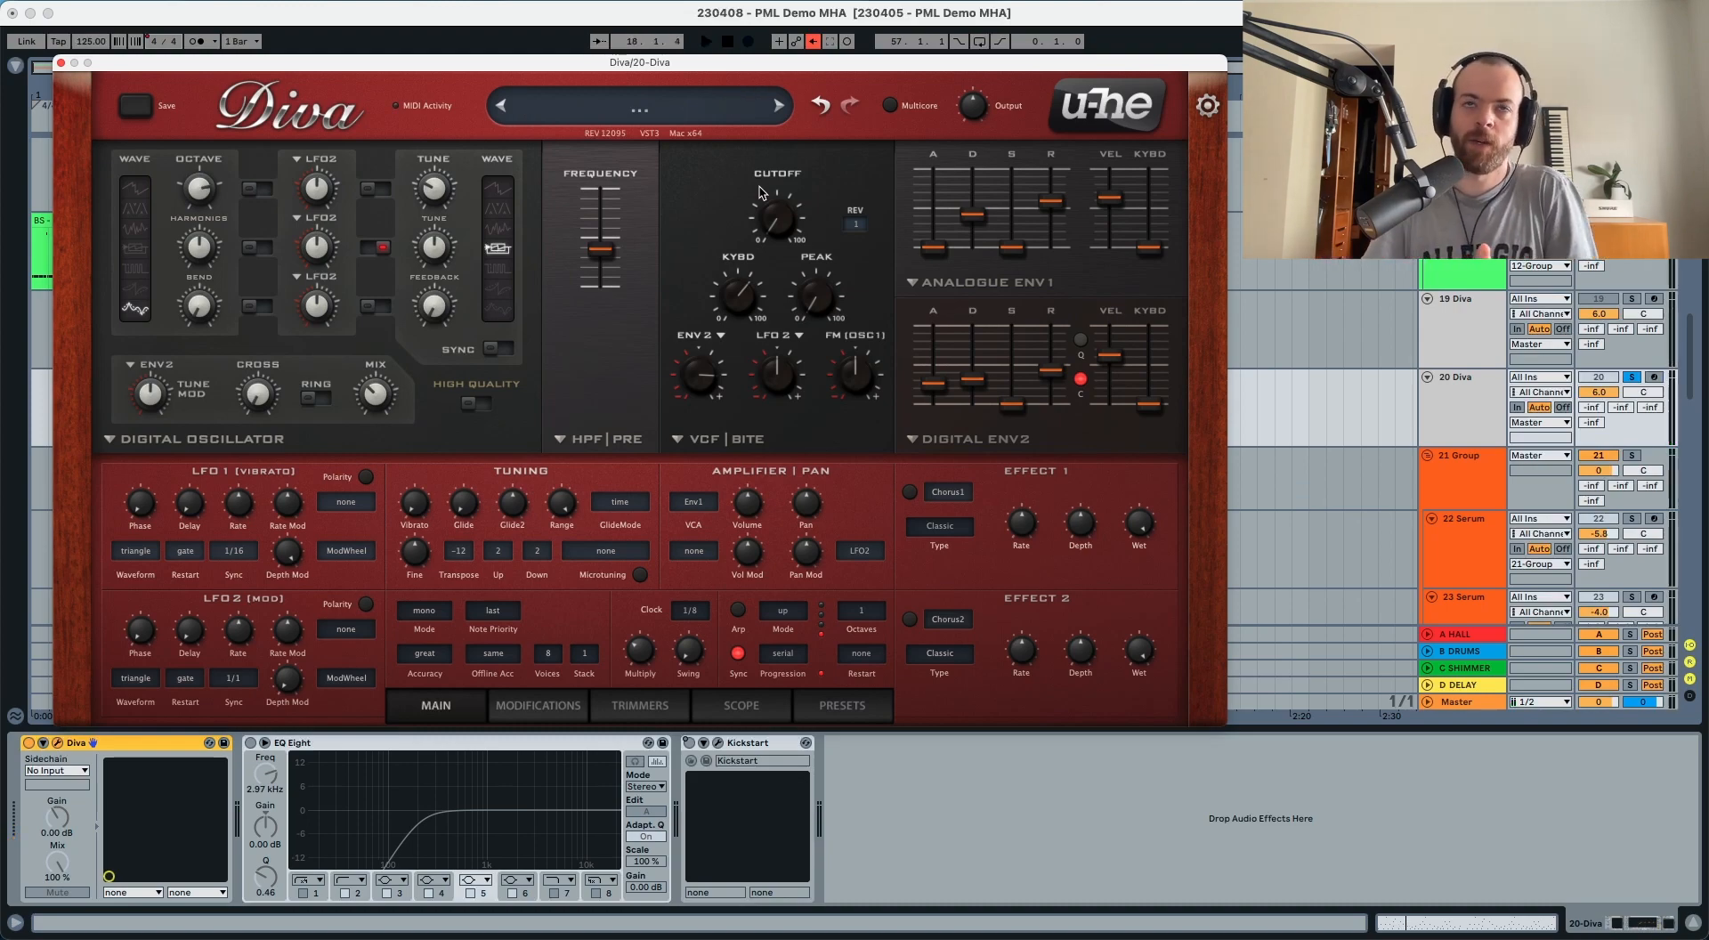
mouse_move(799, 274)
left_click_drag(812, 309, 821, 262)
key("space")
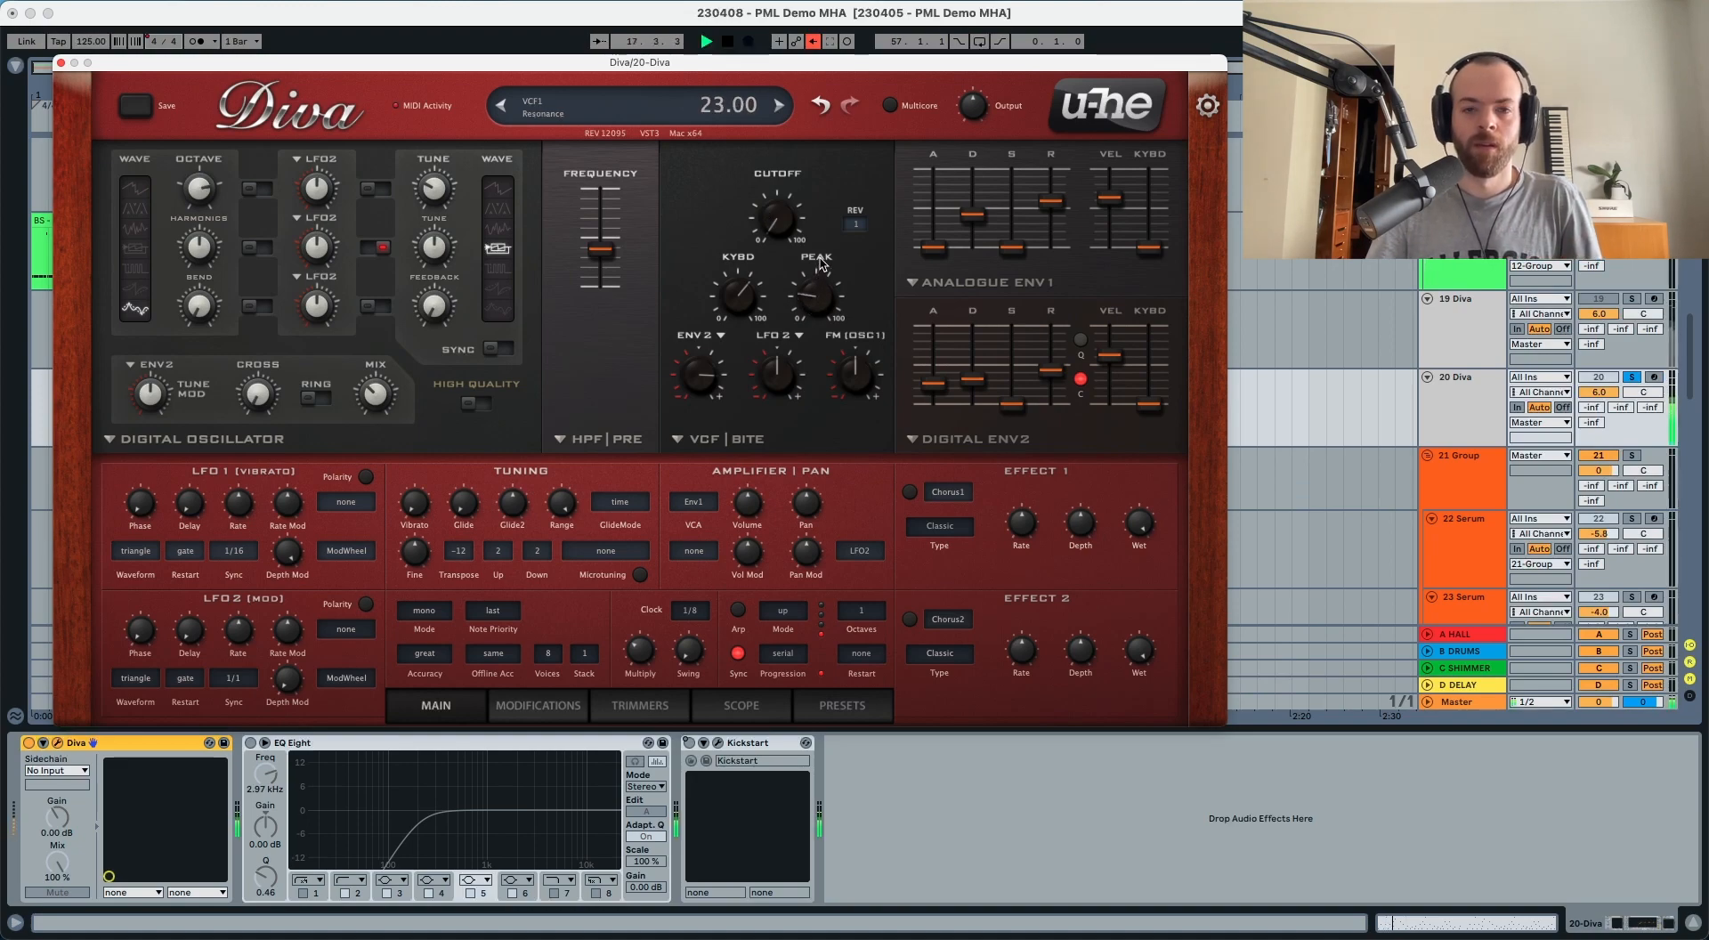
key("space")
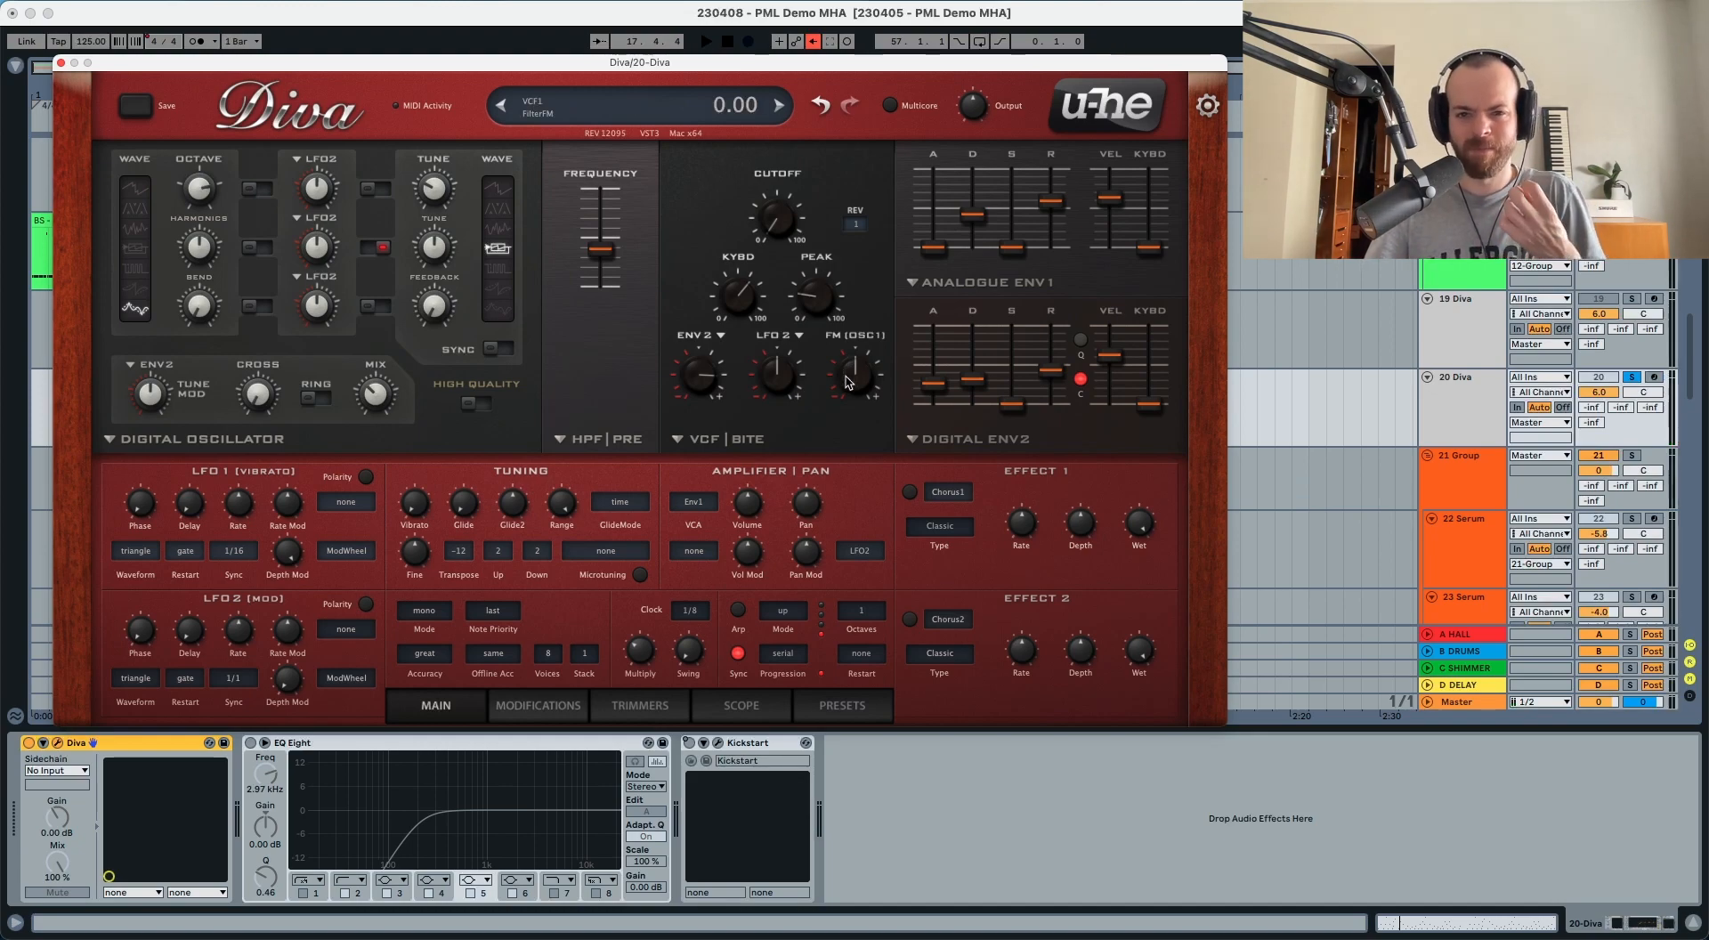
Set the BITE filter's FM amount from oscillator 1 to 10.00 and audition the clip.
left_click_drag(845, 384, 857, 334)
key("space")
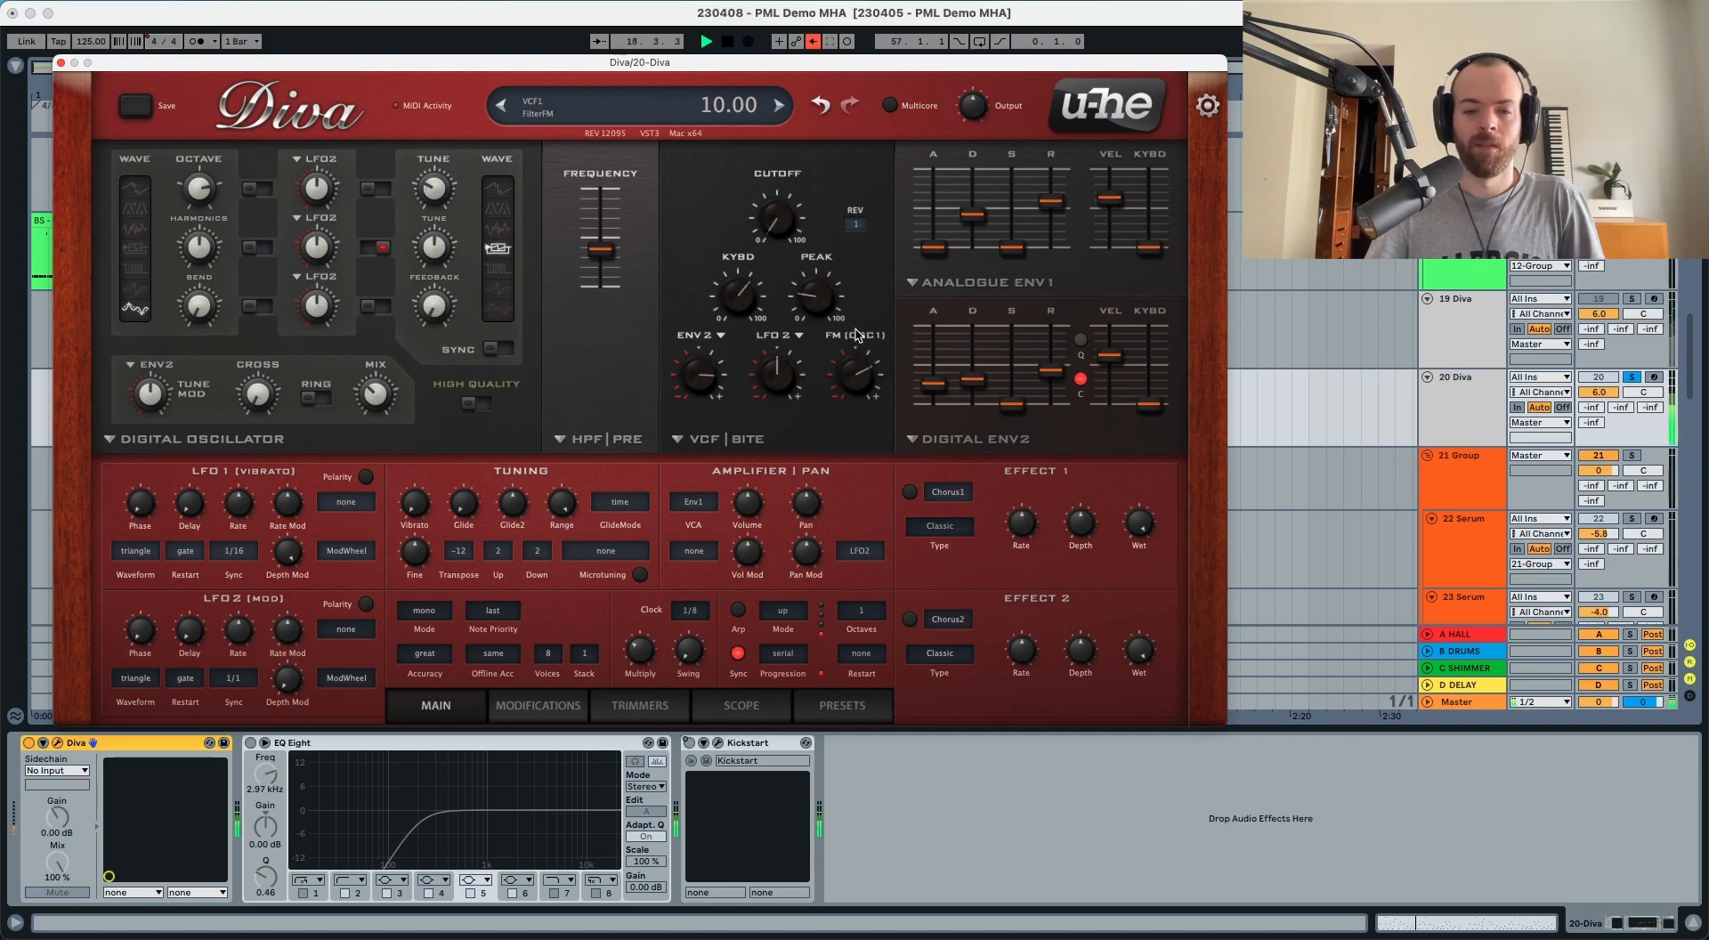
key("space")
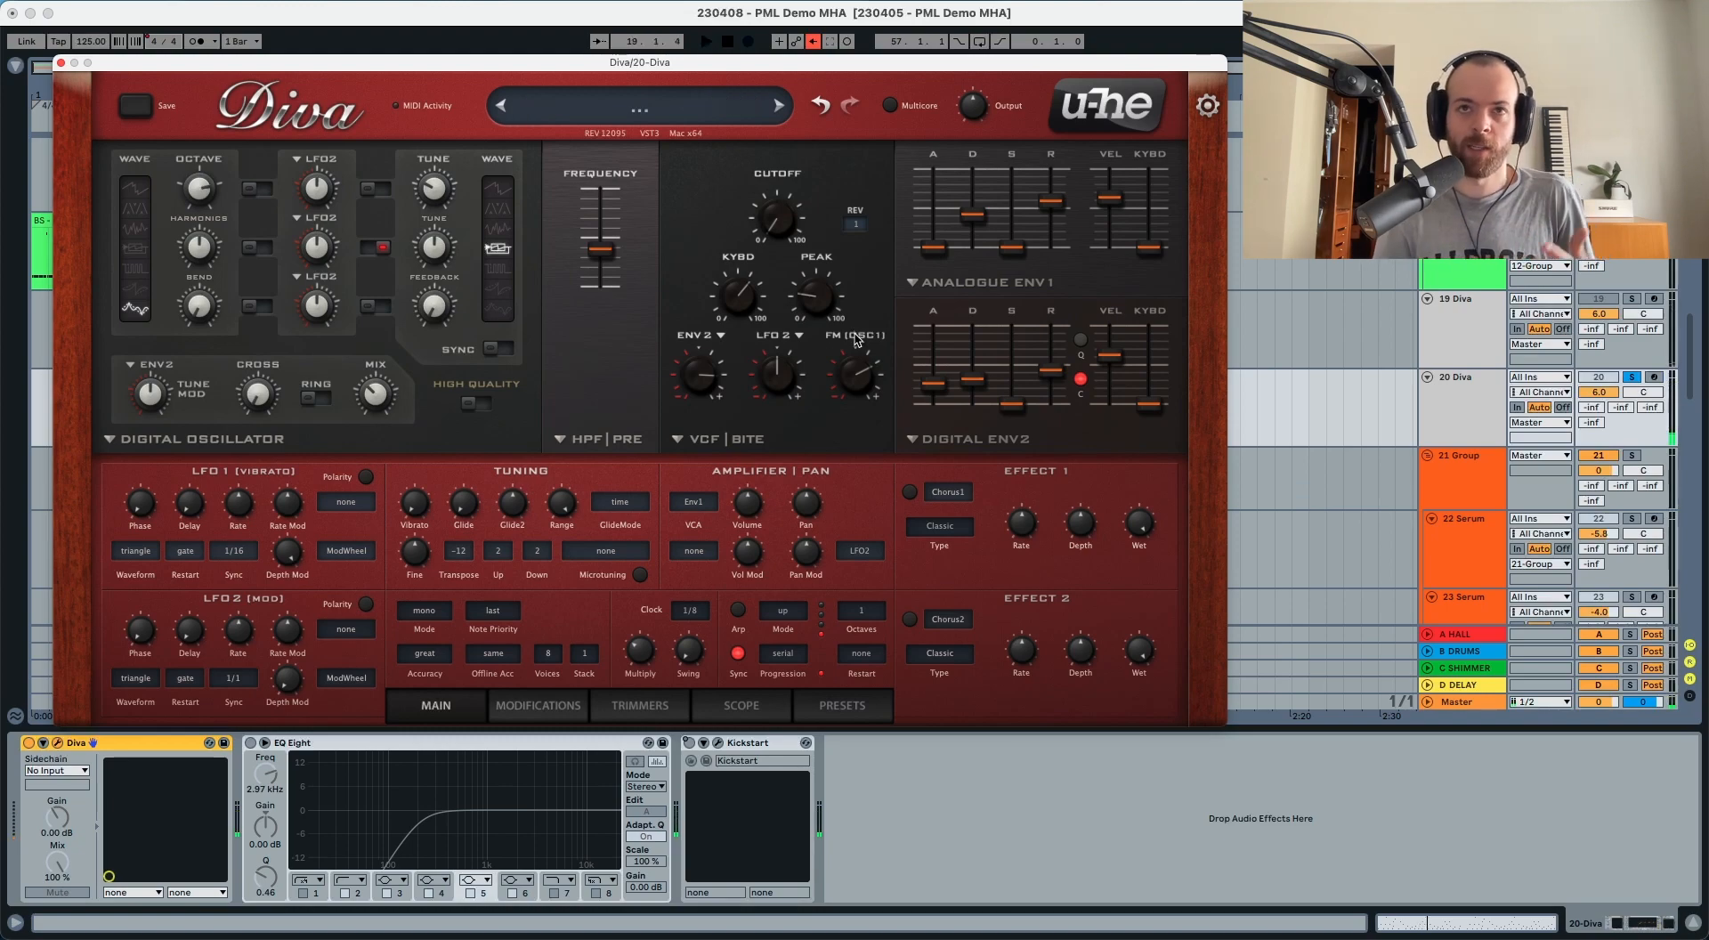
Assign Env2 as the amplifier's volume modulation source, adjust the volume modulation depth, and audition the clip.
mouse_move(849, 358)
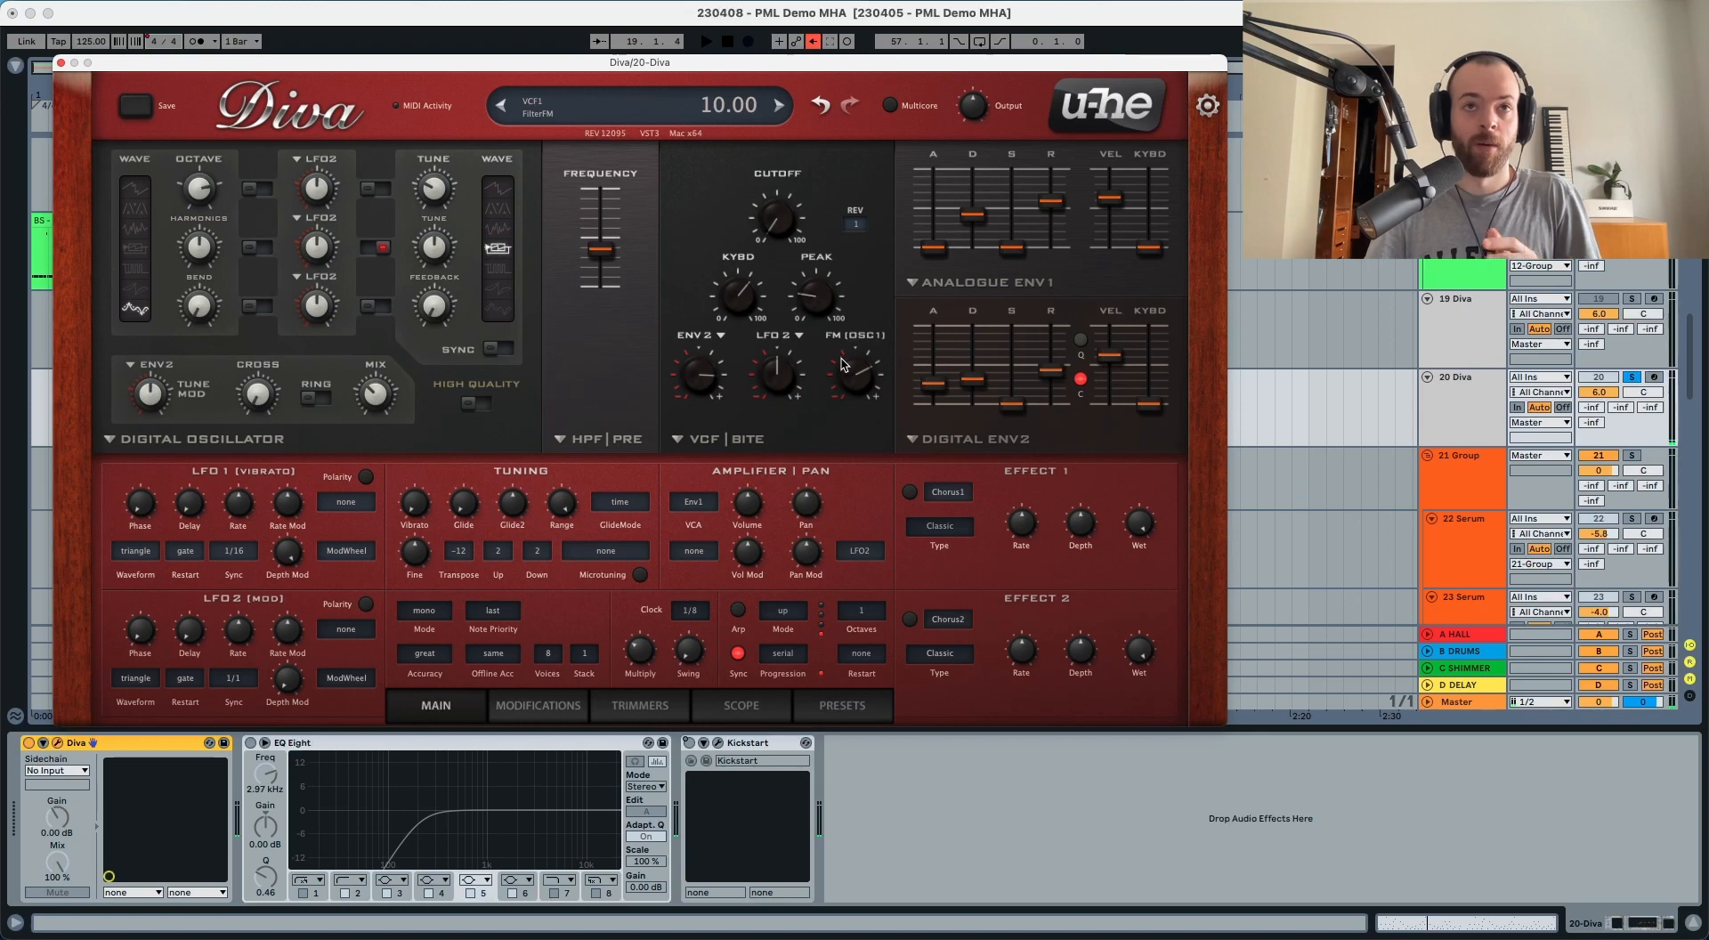
mouse_move(231, 536)
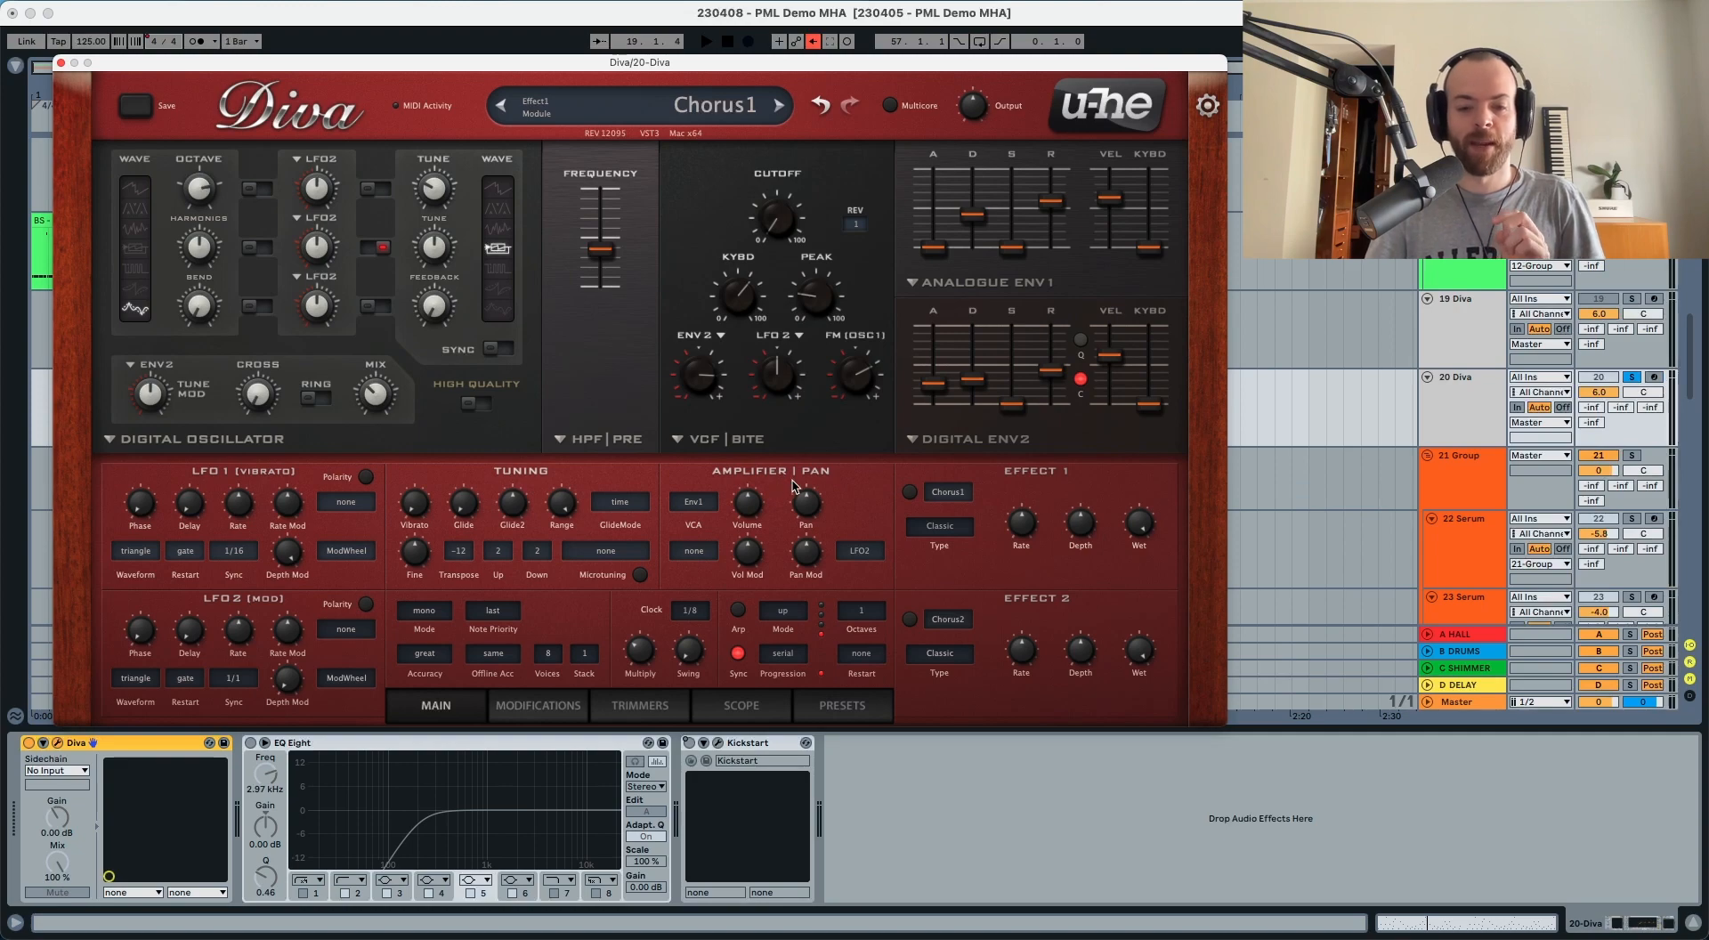
left_click(697, 554)
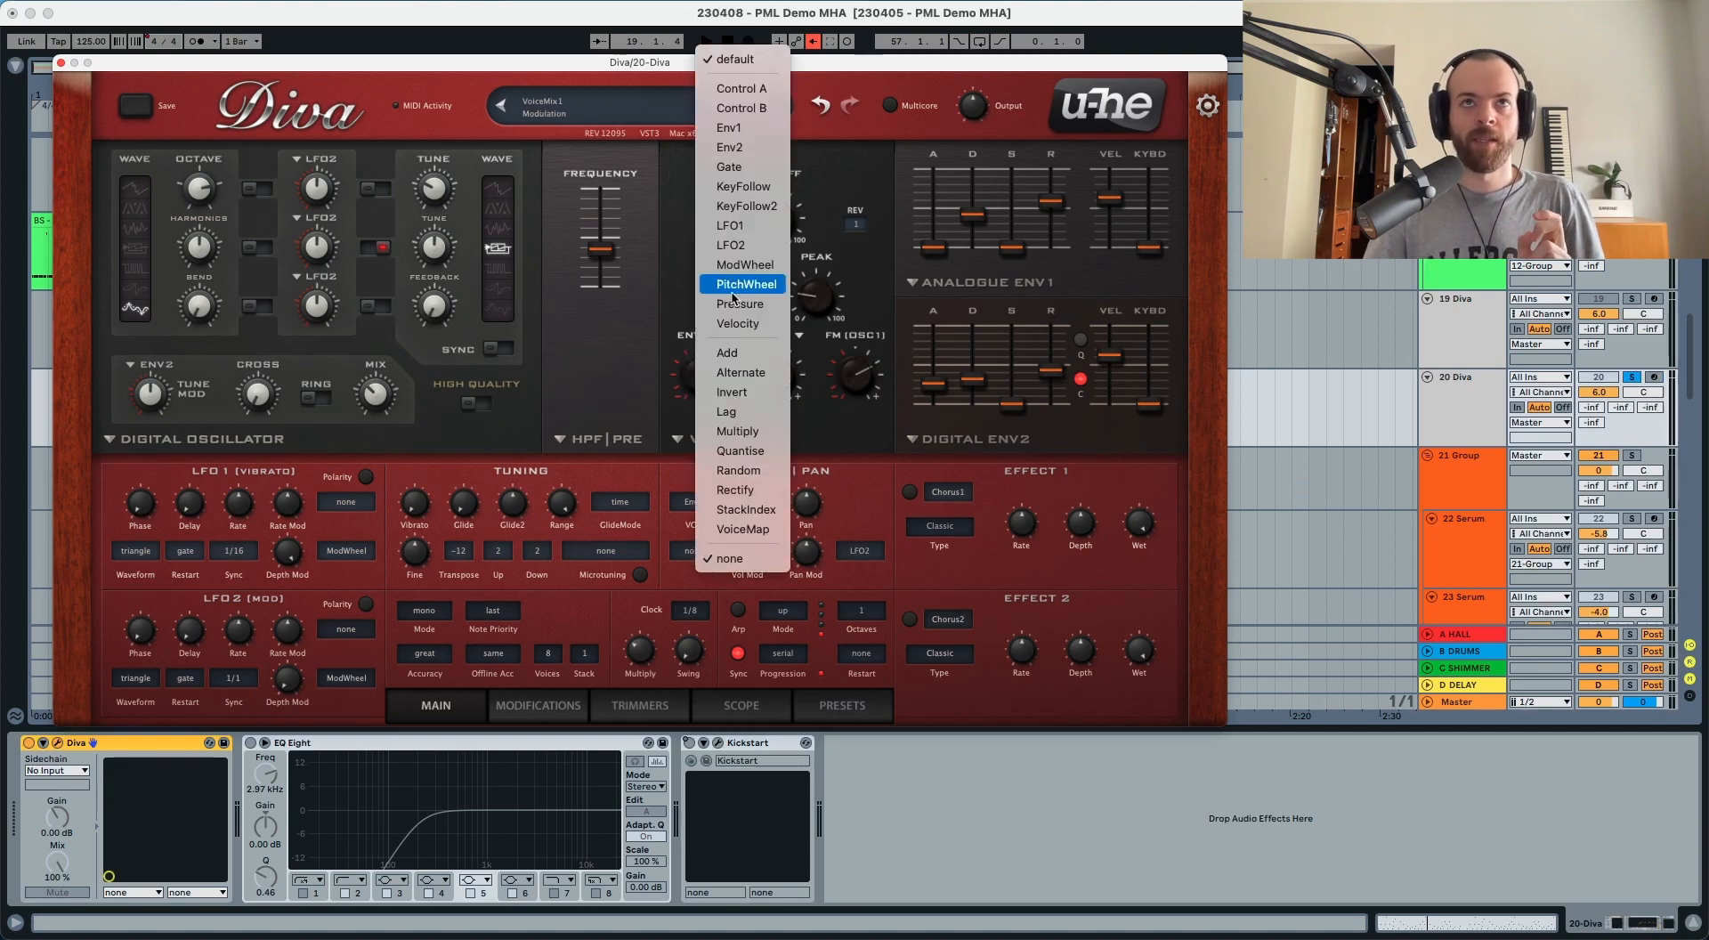
left_click(748, 148)
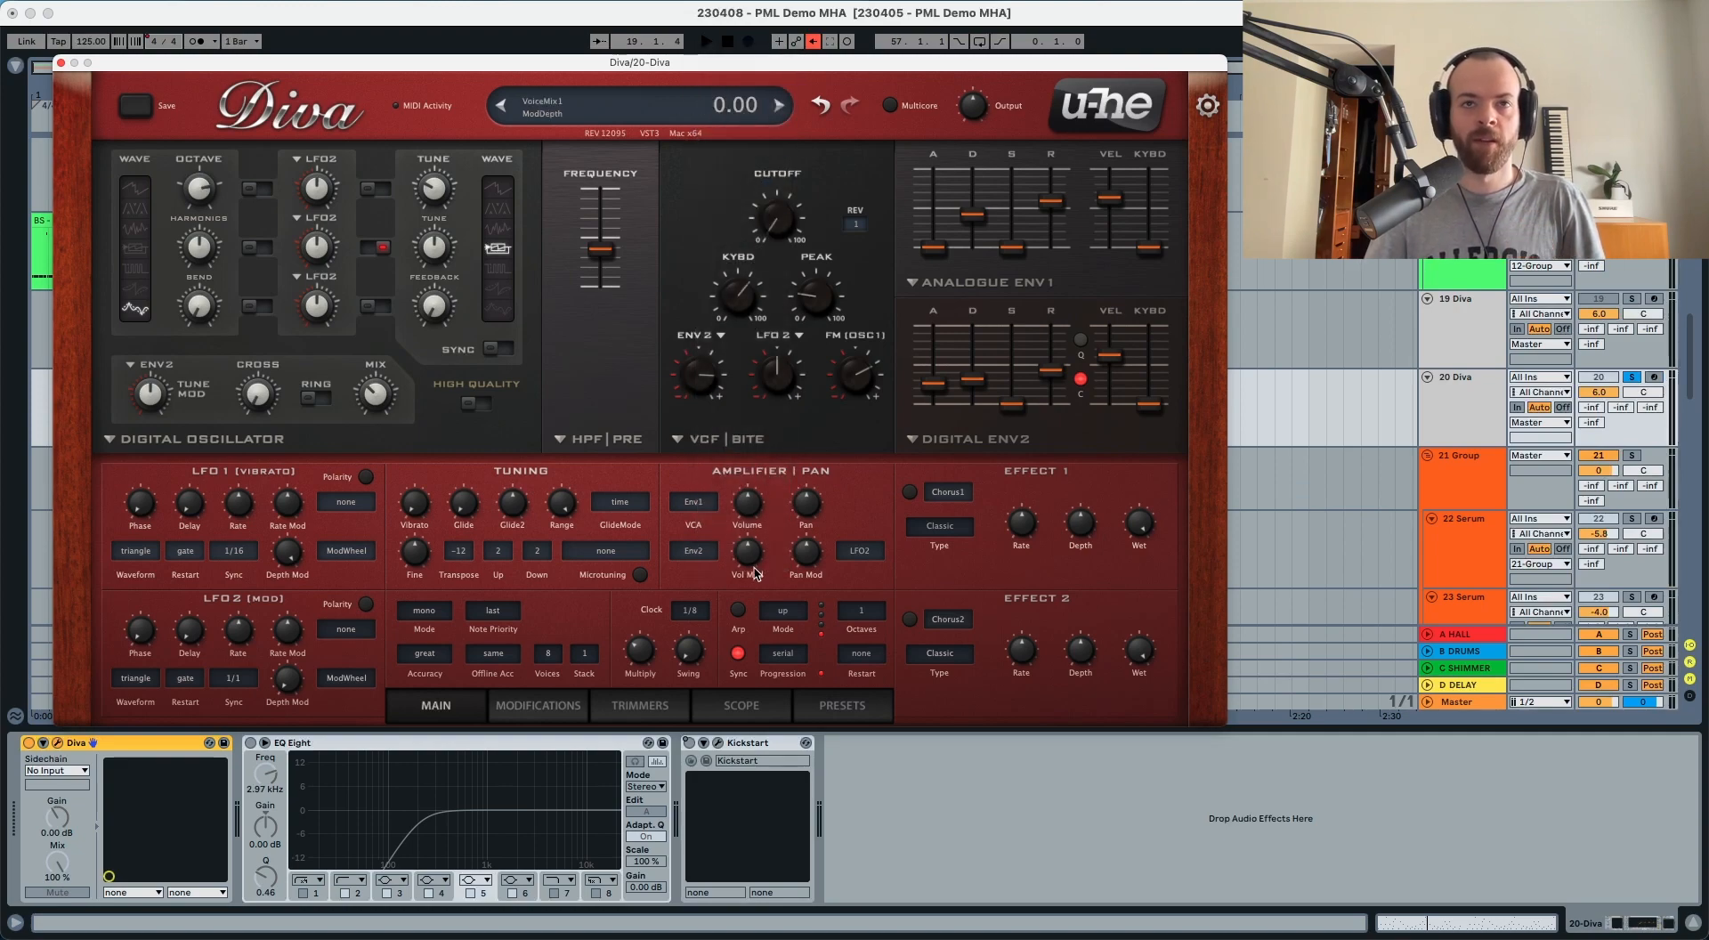
left_click_drag(749, 551, 750, 563)
key("space")
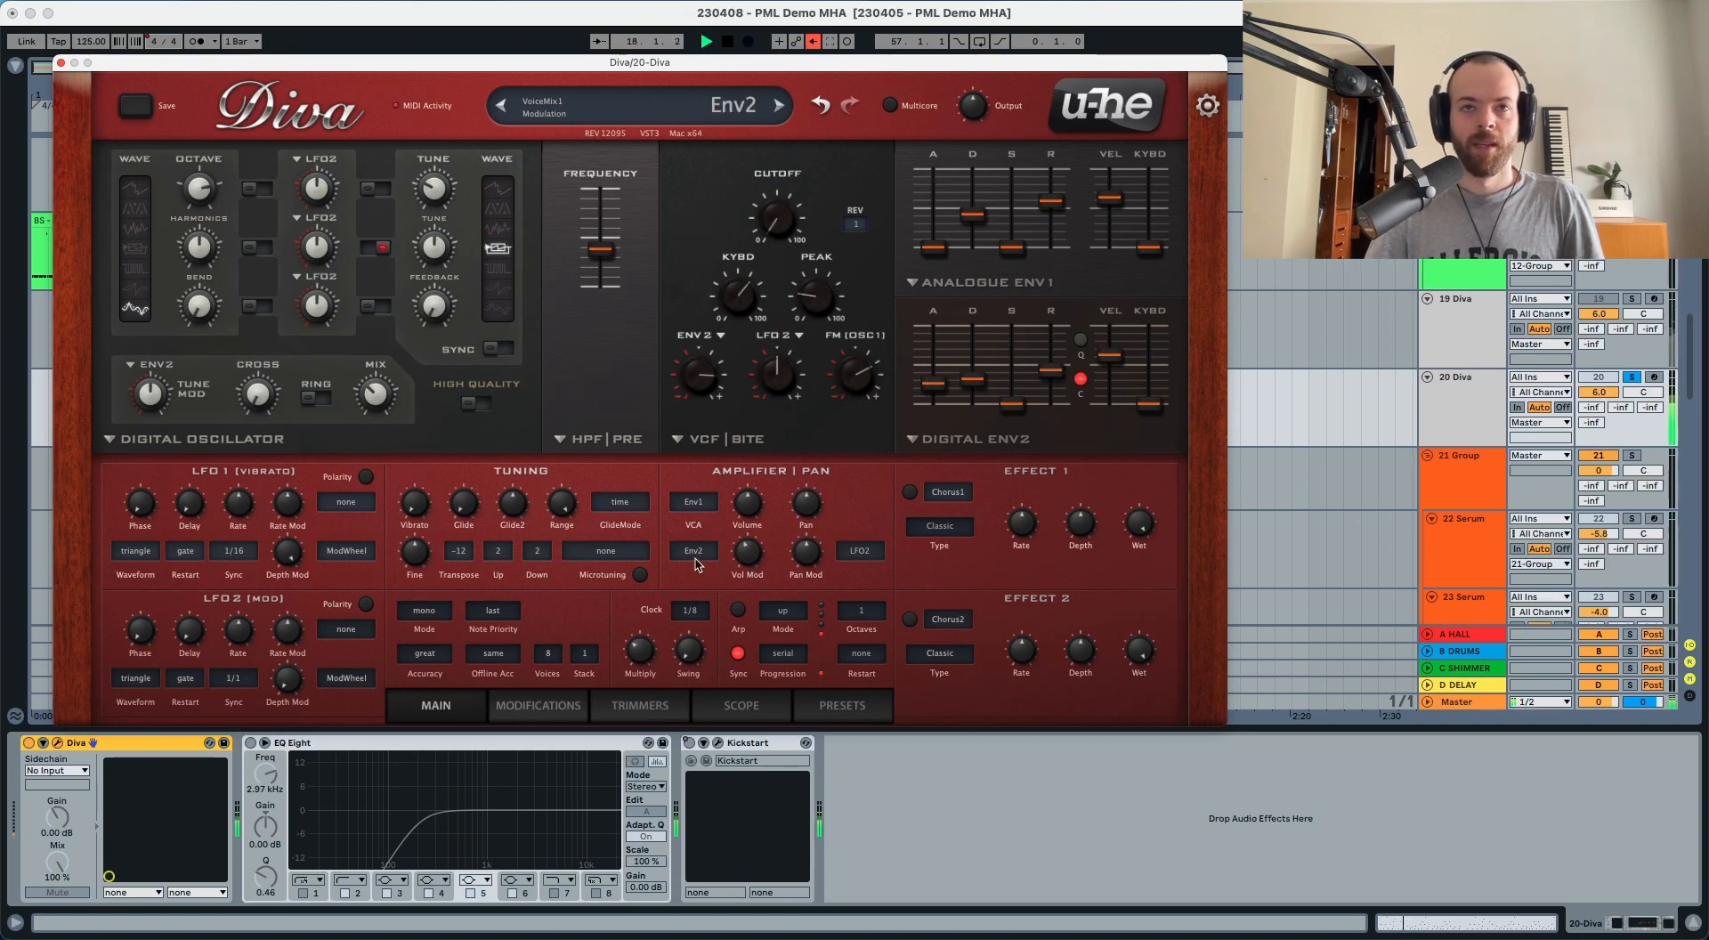
key("space")
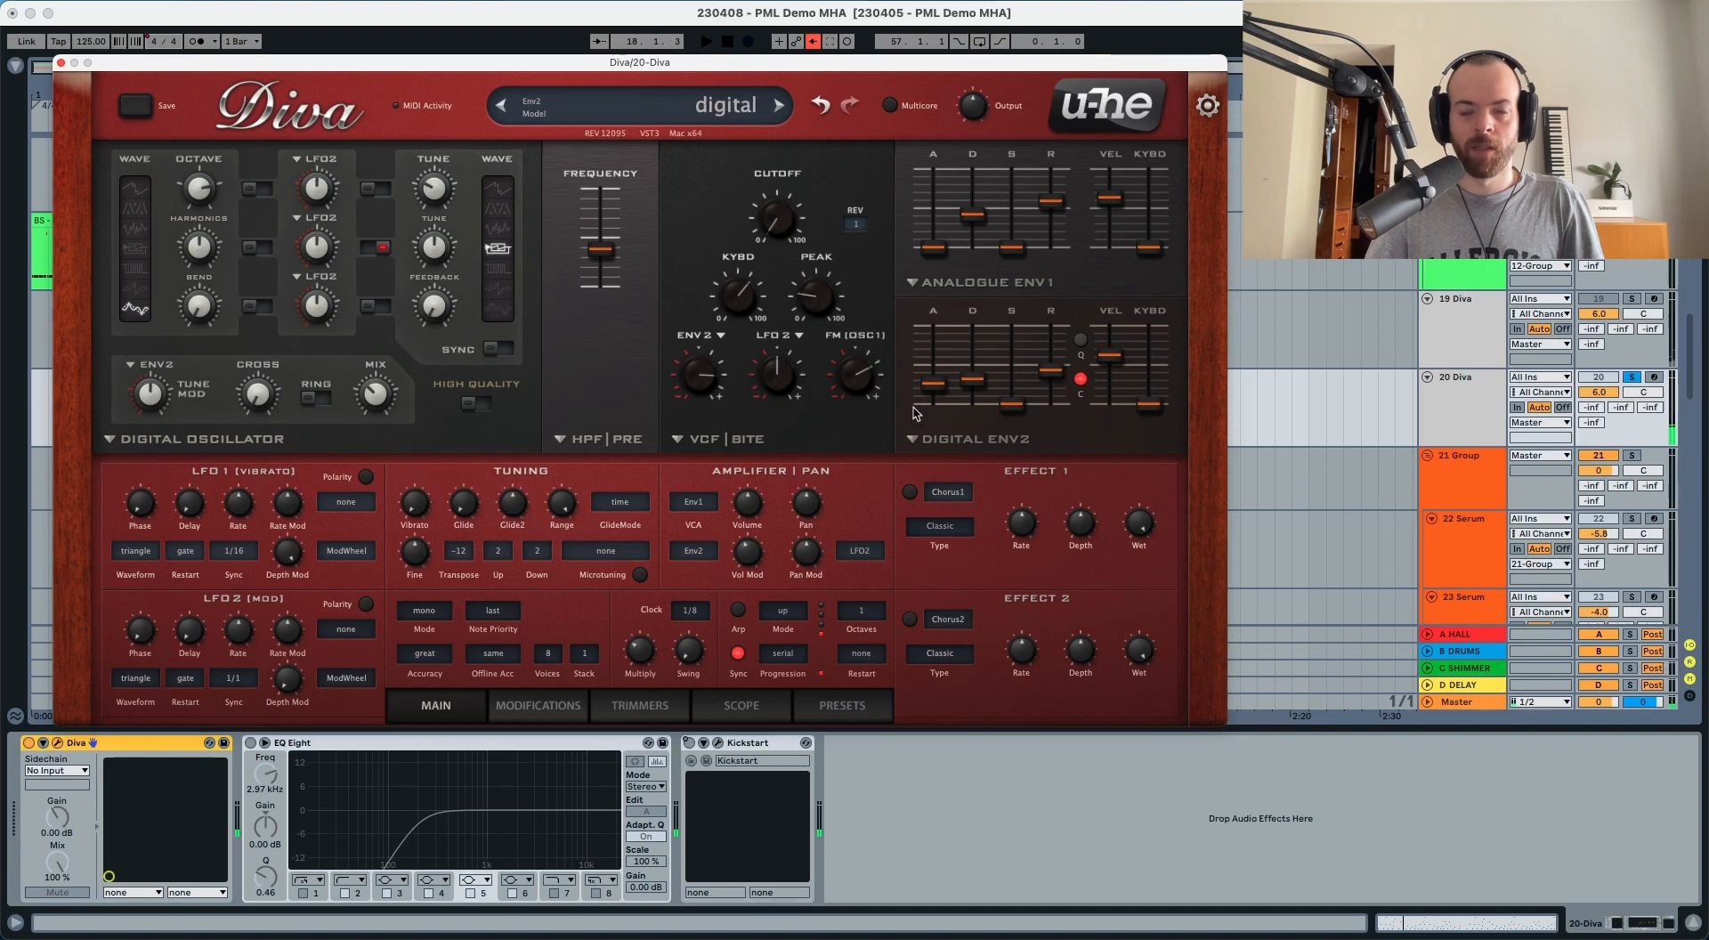
Assign Random as the pan modulation source, set the pan modulation depth to -88.00, and audition the clip.
left_click(857, 552)
left_click(921, 790)
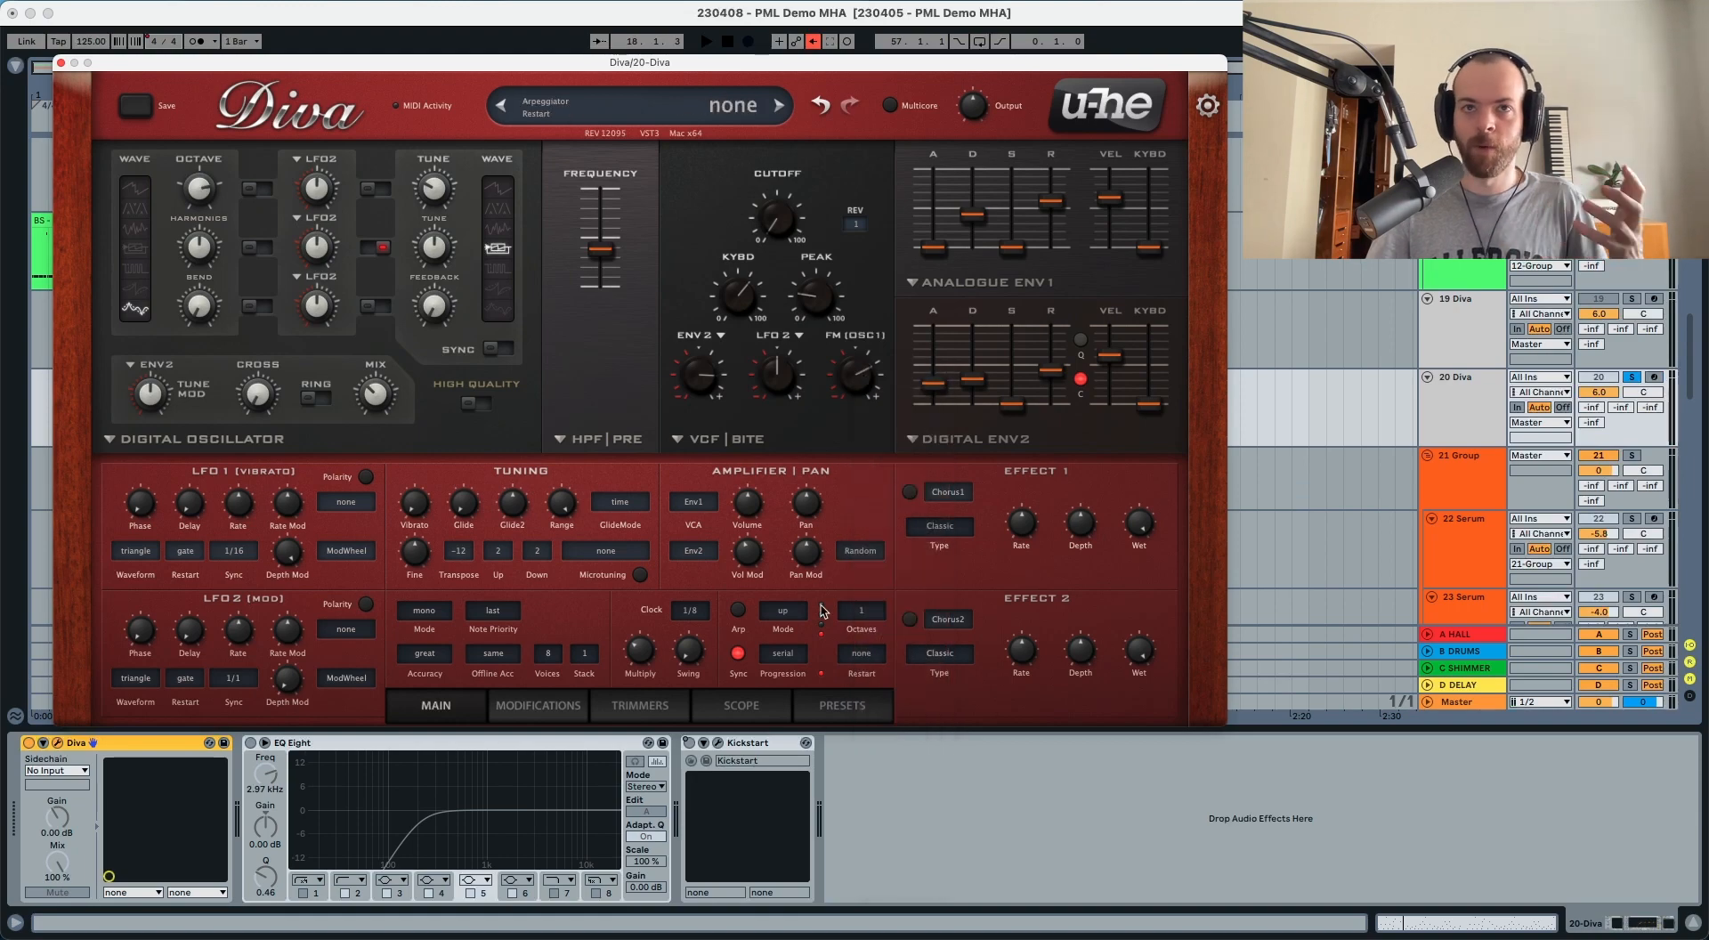
left_click_drag(813, 574, 809, 597)
key("space")
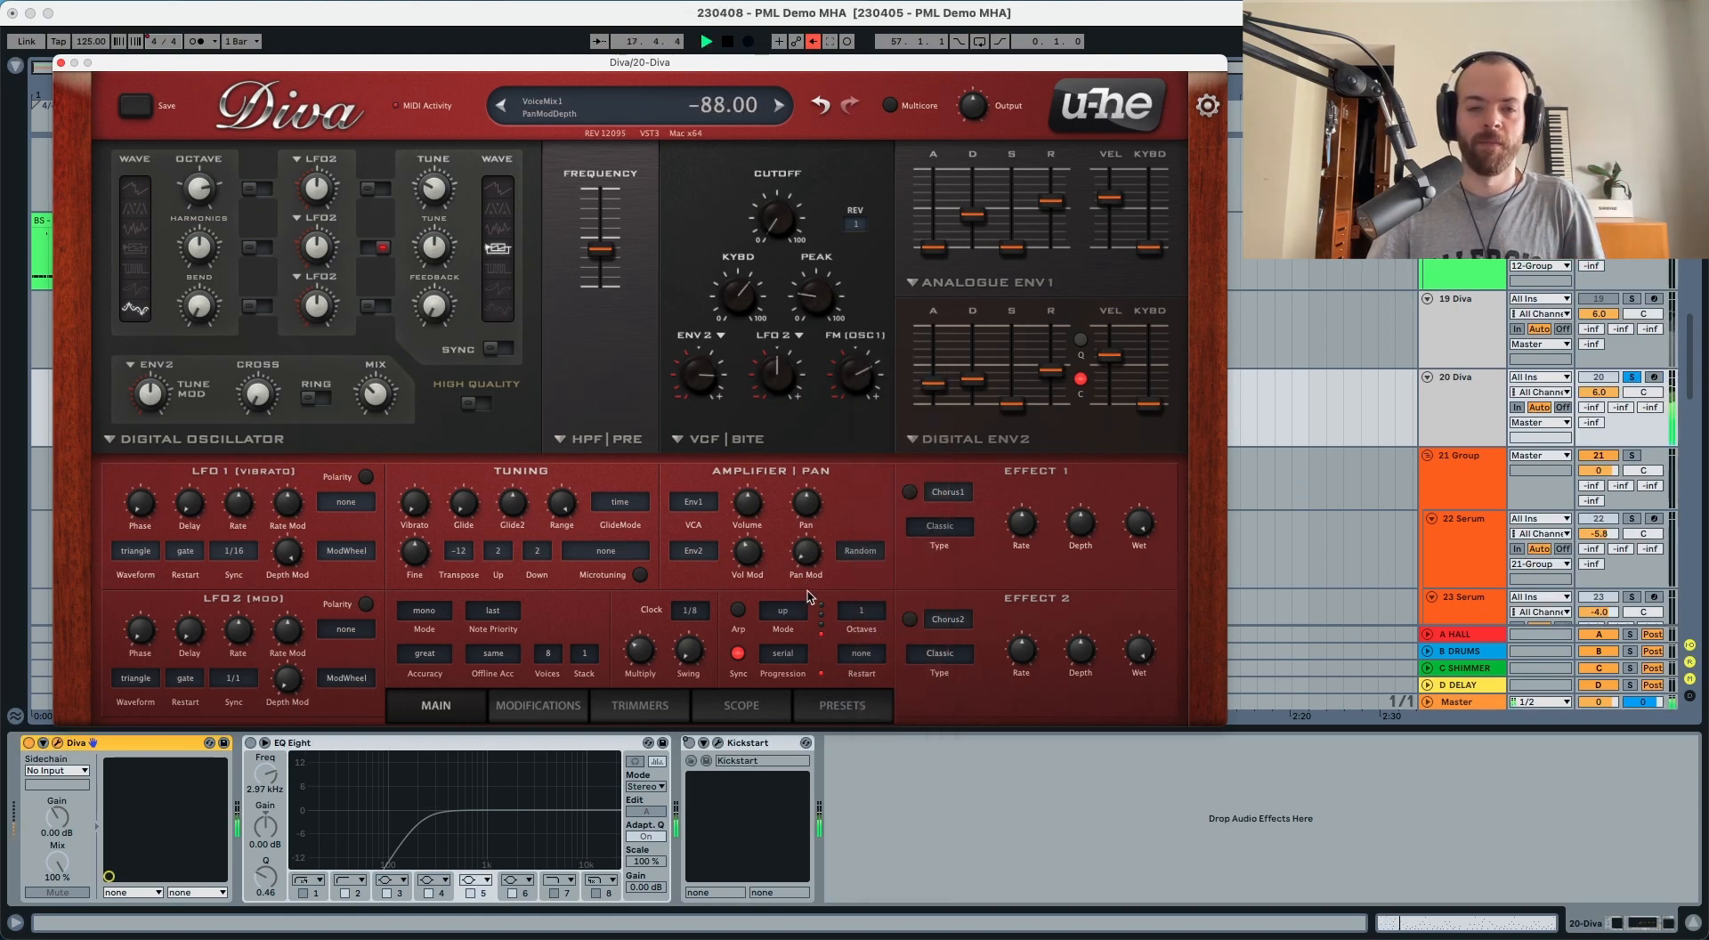
key("space")
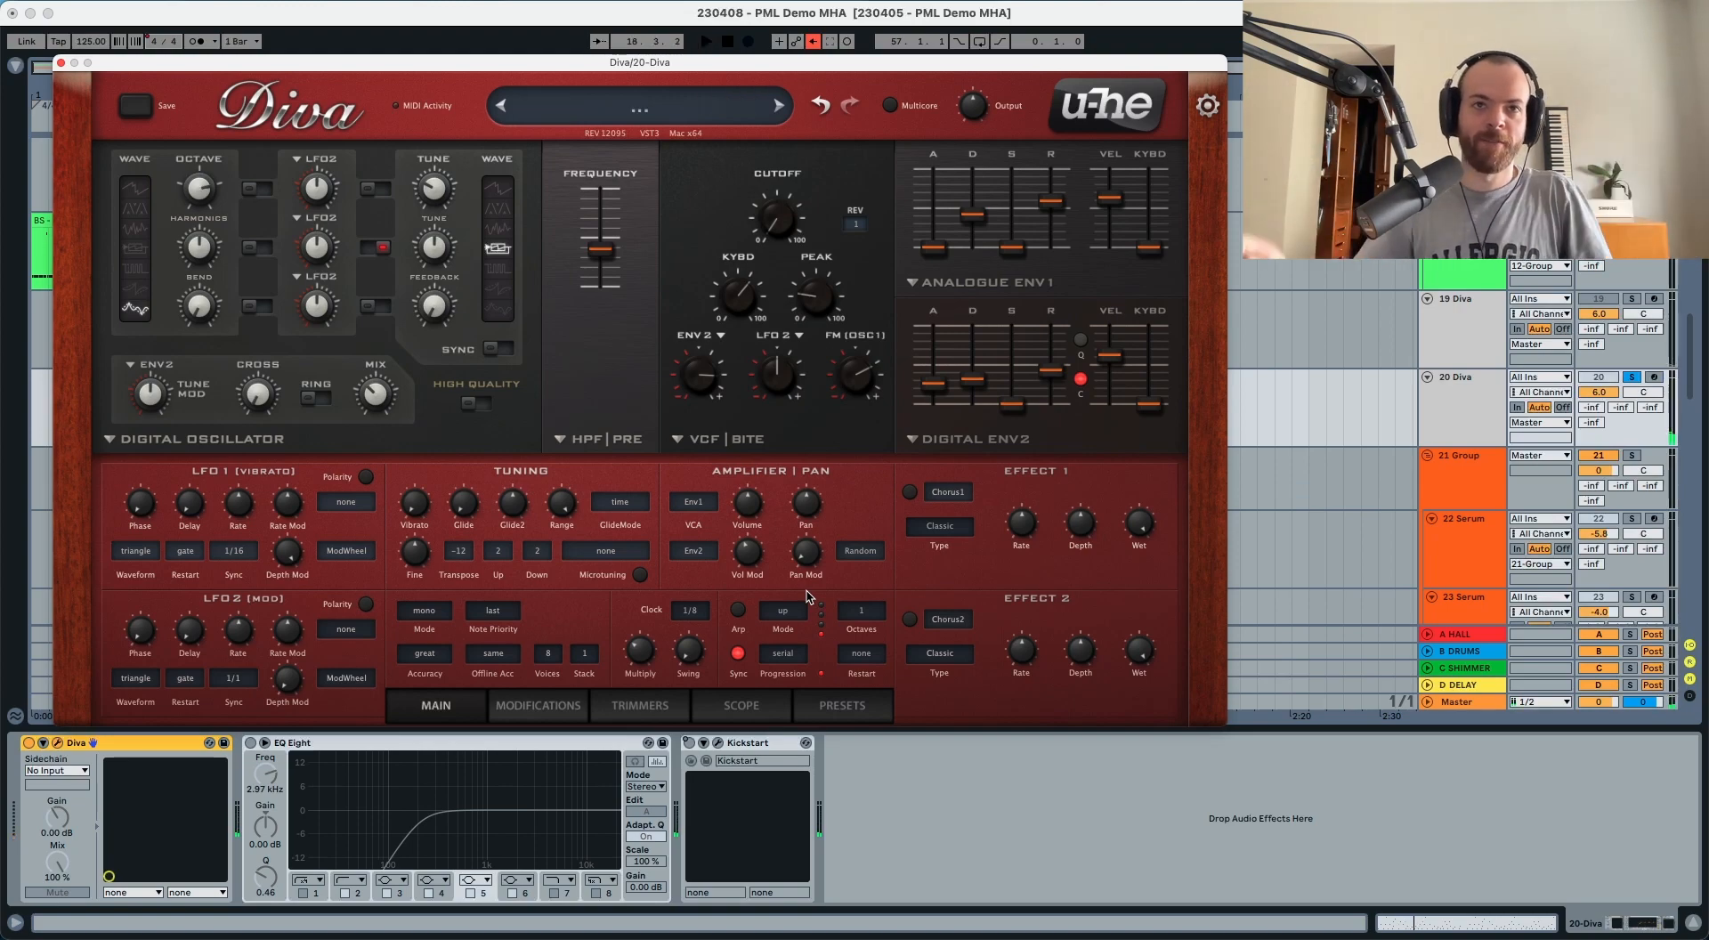
key("space")
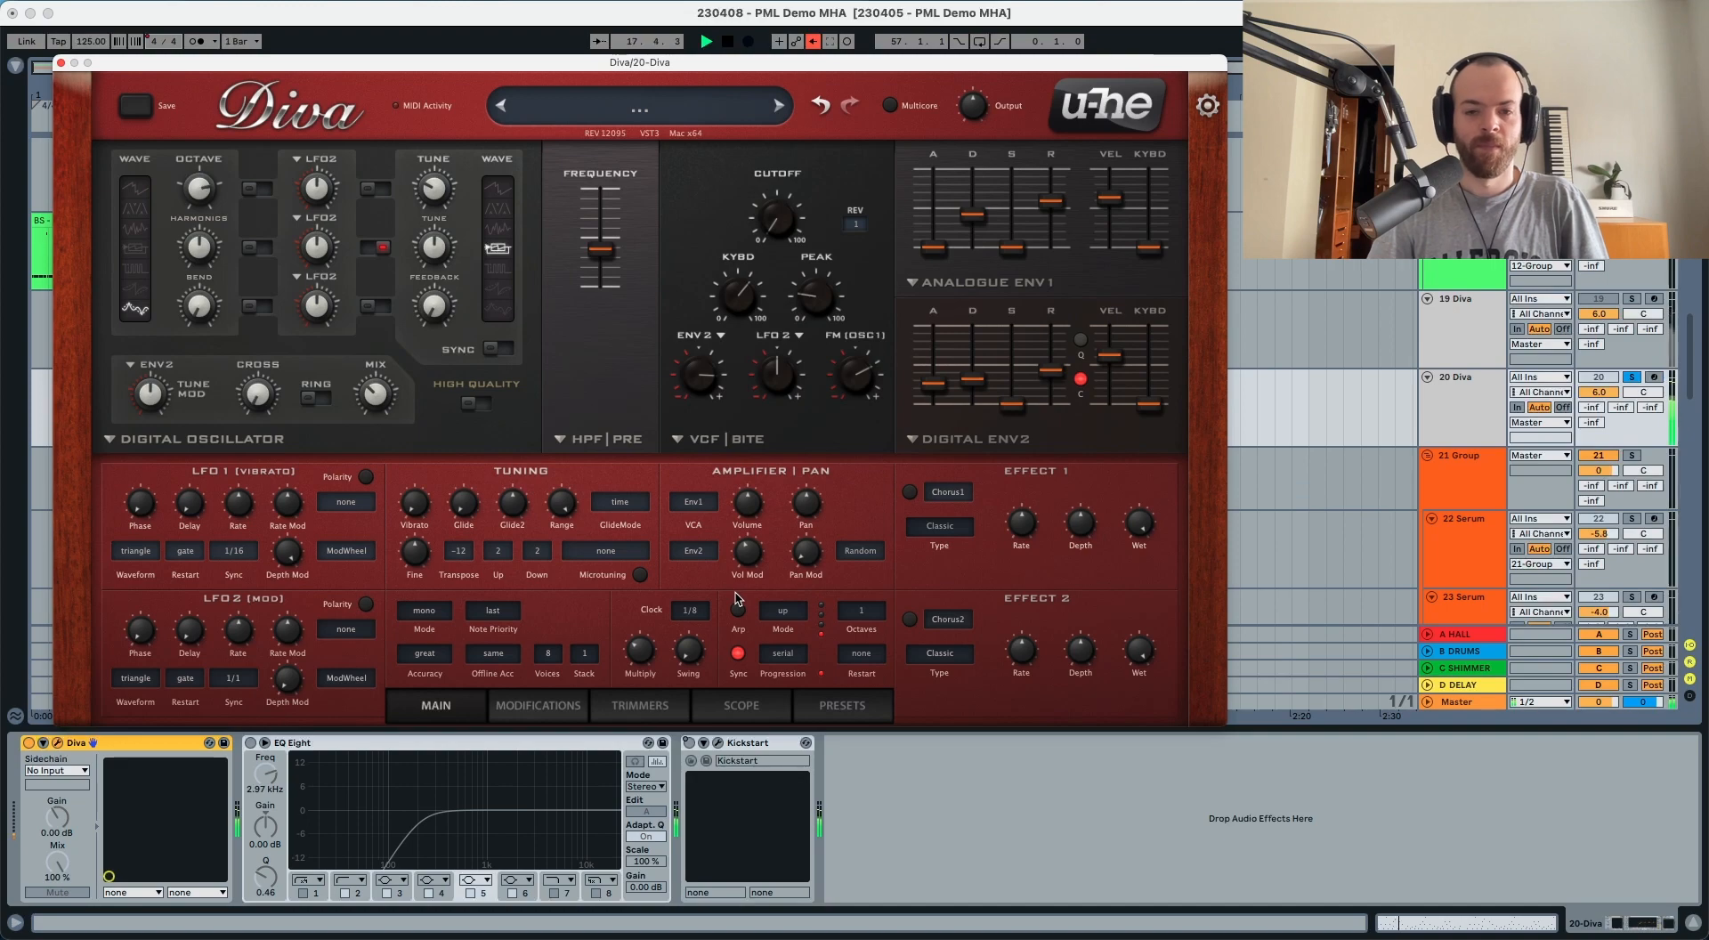
key("space")
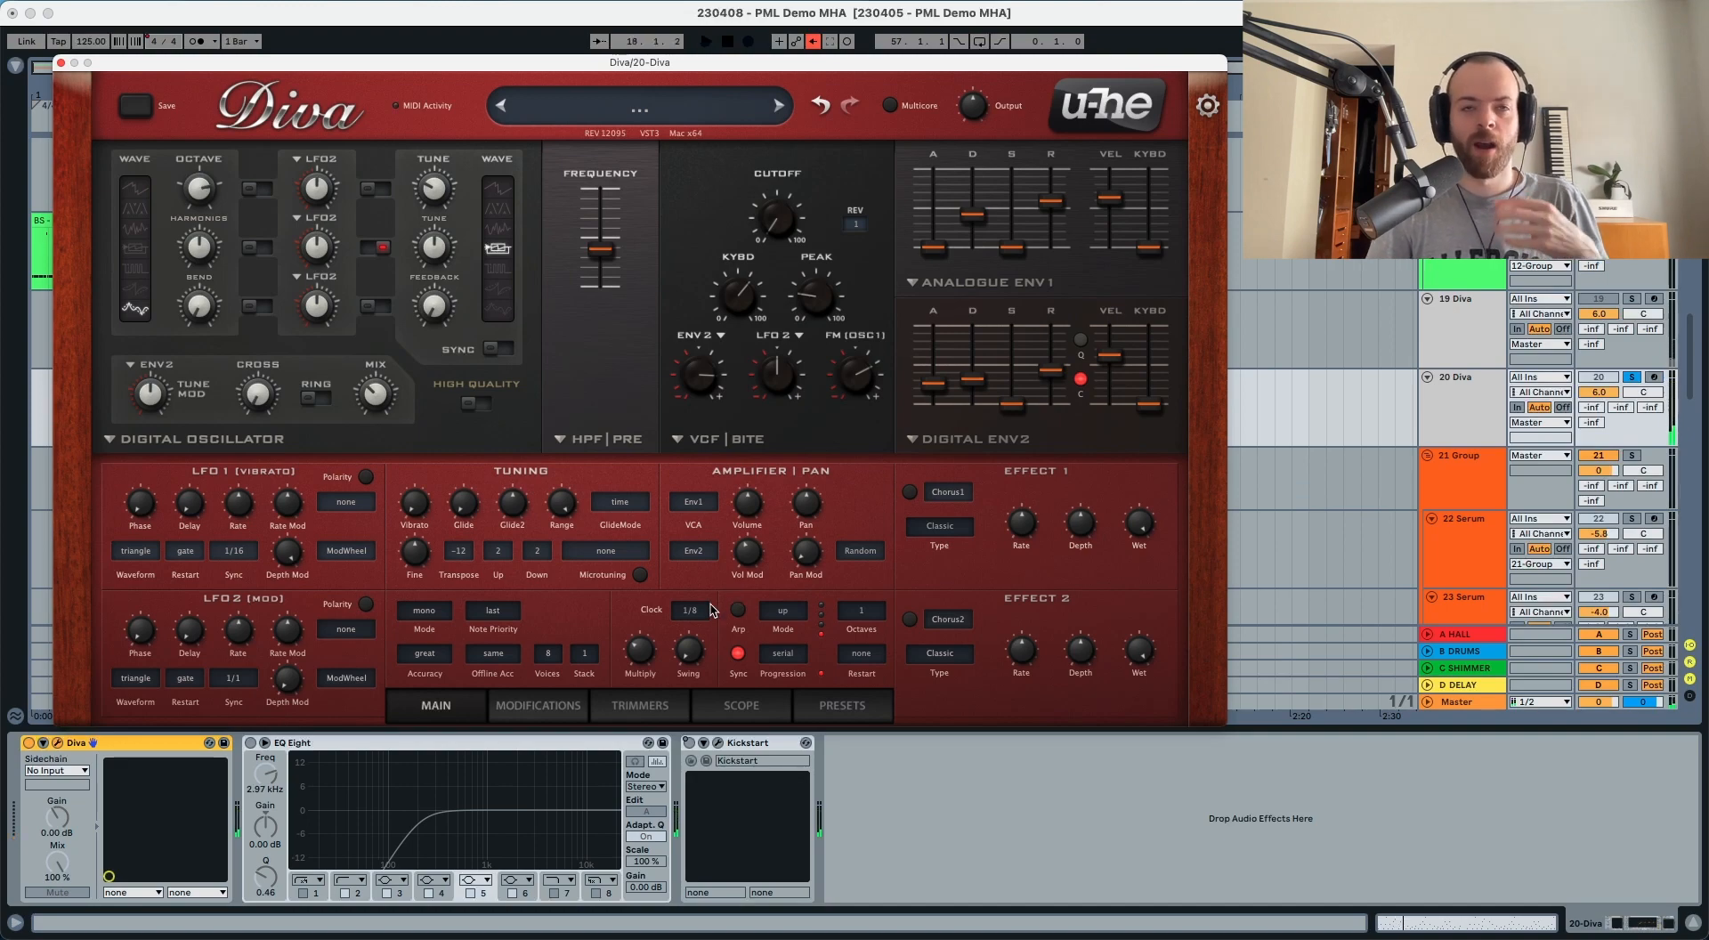
Set the arpeggiator clock to 1/16, turn the arpeggiator on, and audition the clip.
left_click(698, 610)
left_click(724, 599)
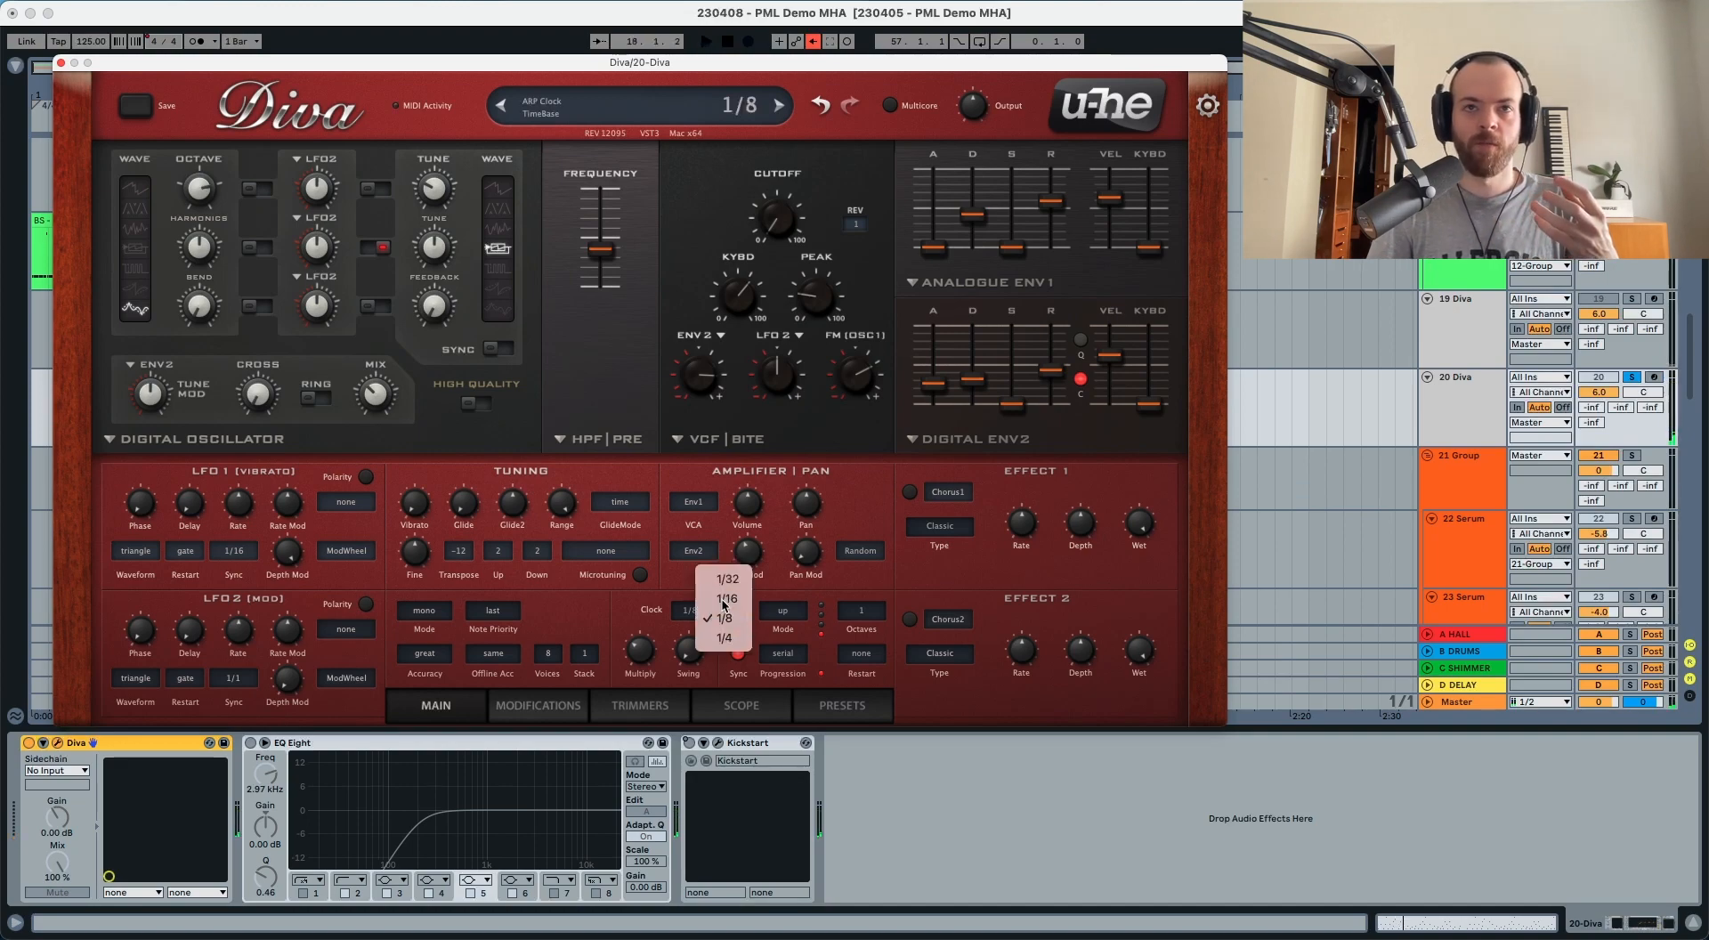
left_click(737, 613)
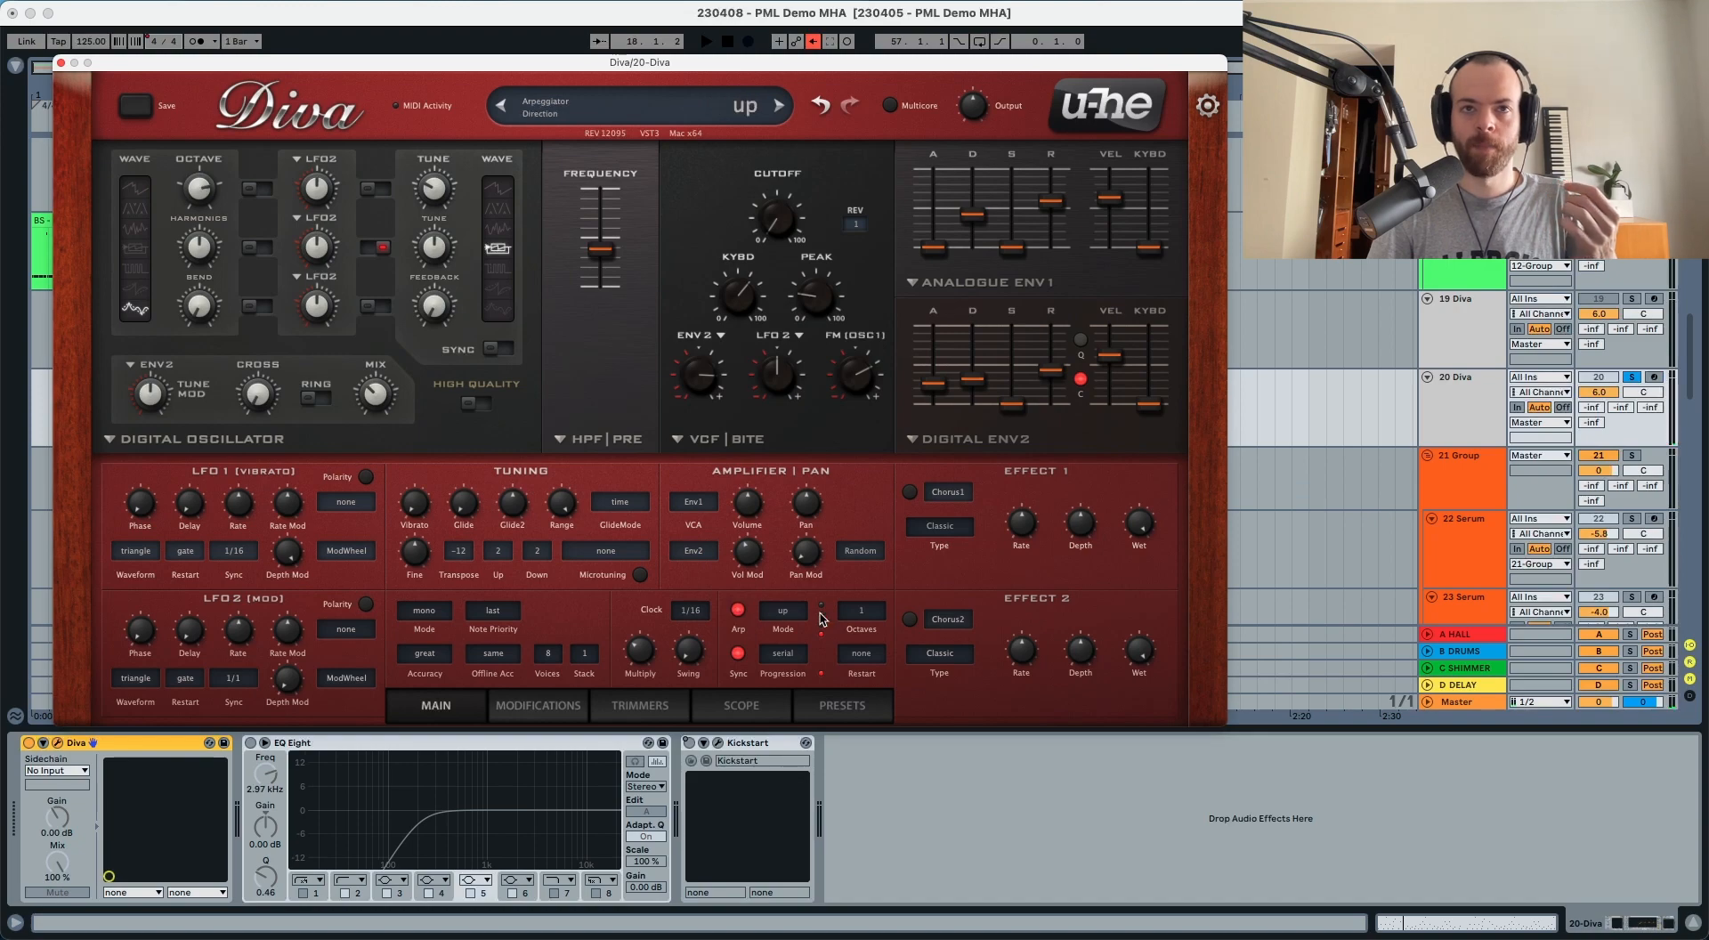
key("space")
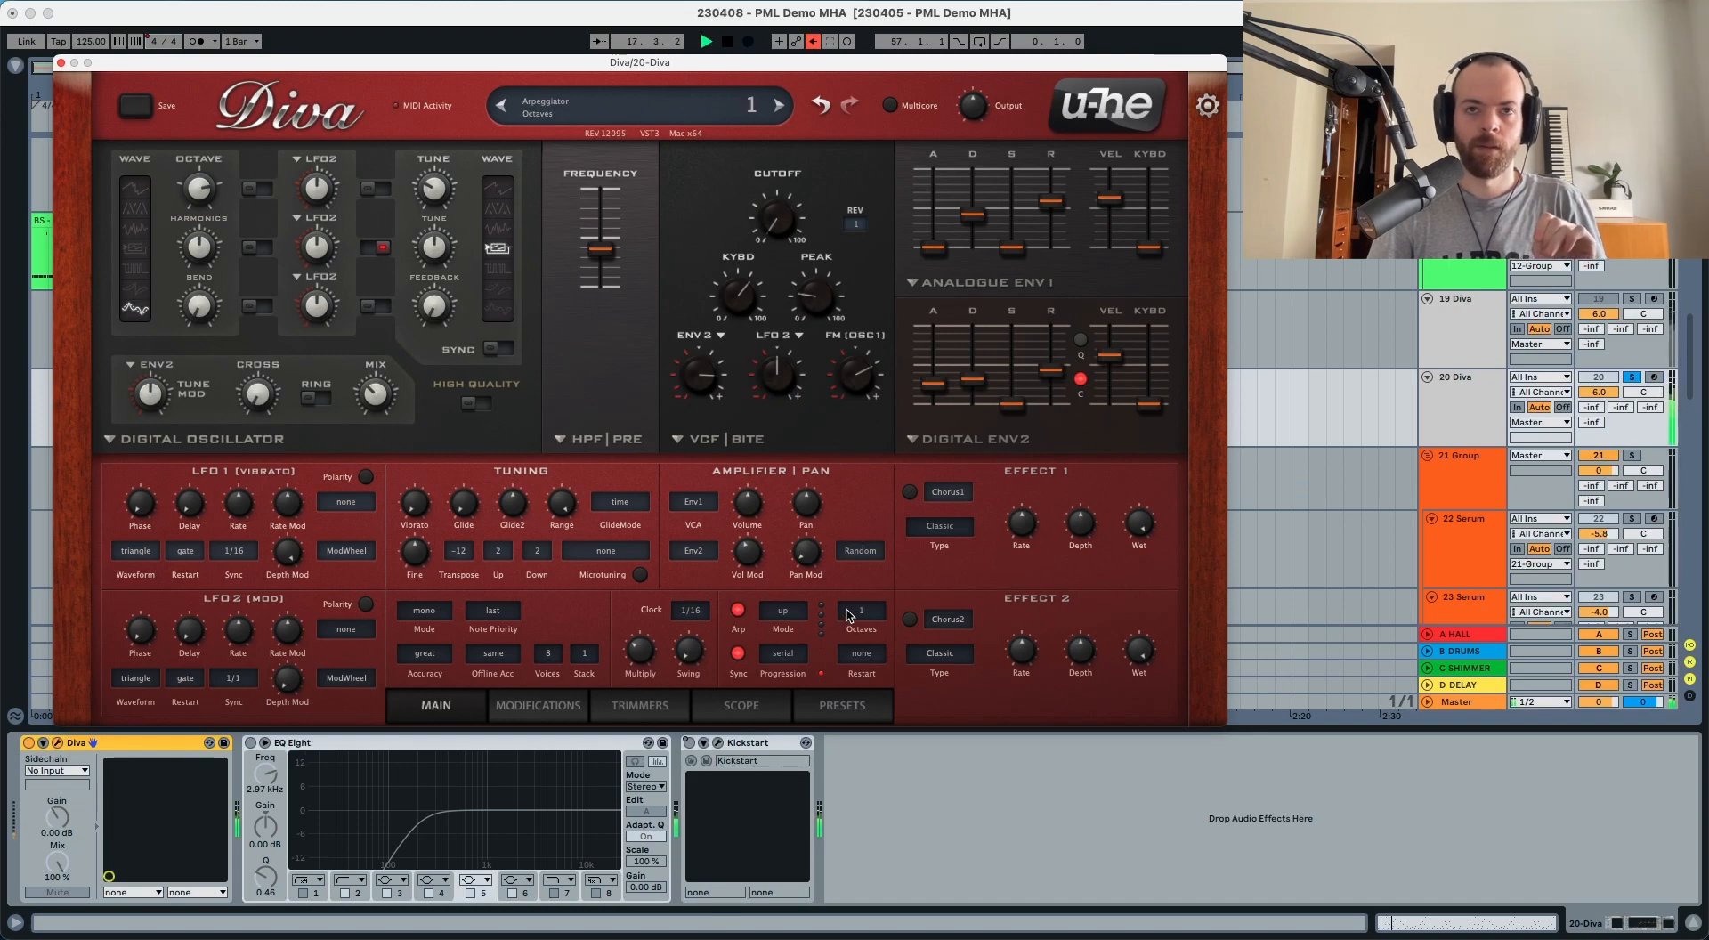
Set the arpeggiator range to 3 octaves and the voice count to 6.
left_click(852, 612)
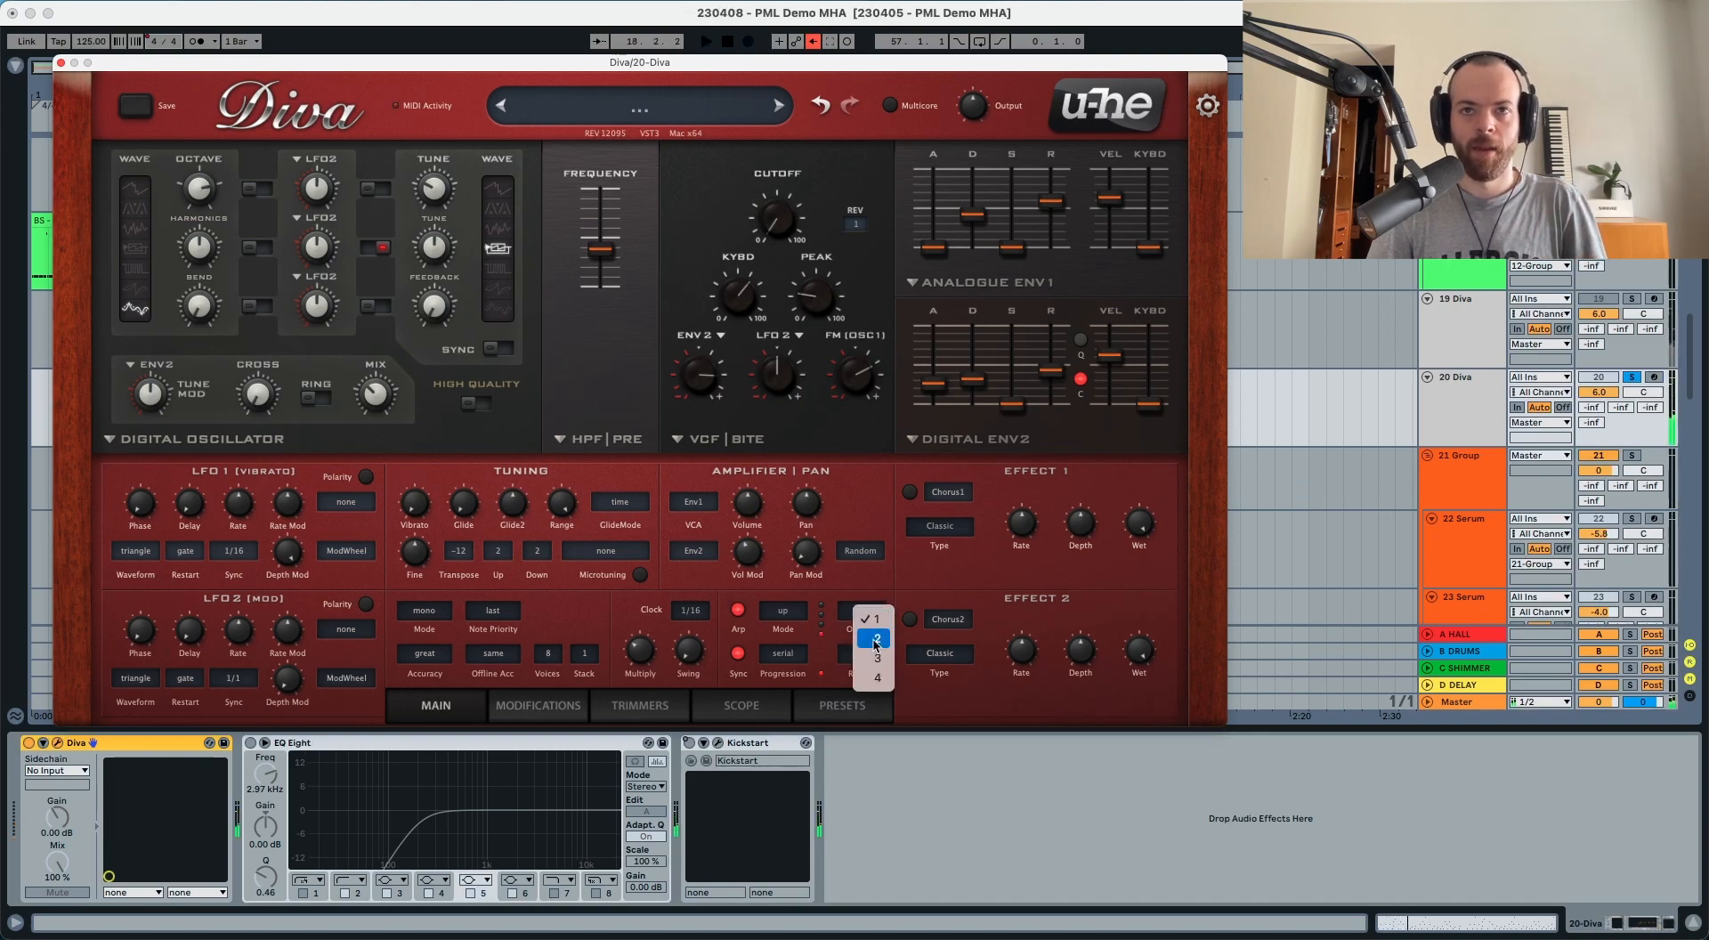
left_click(855, 658)
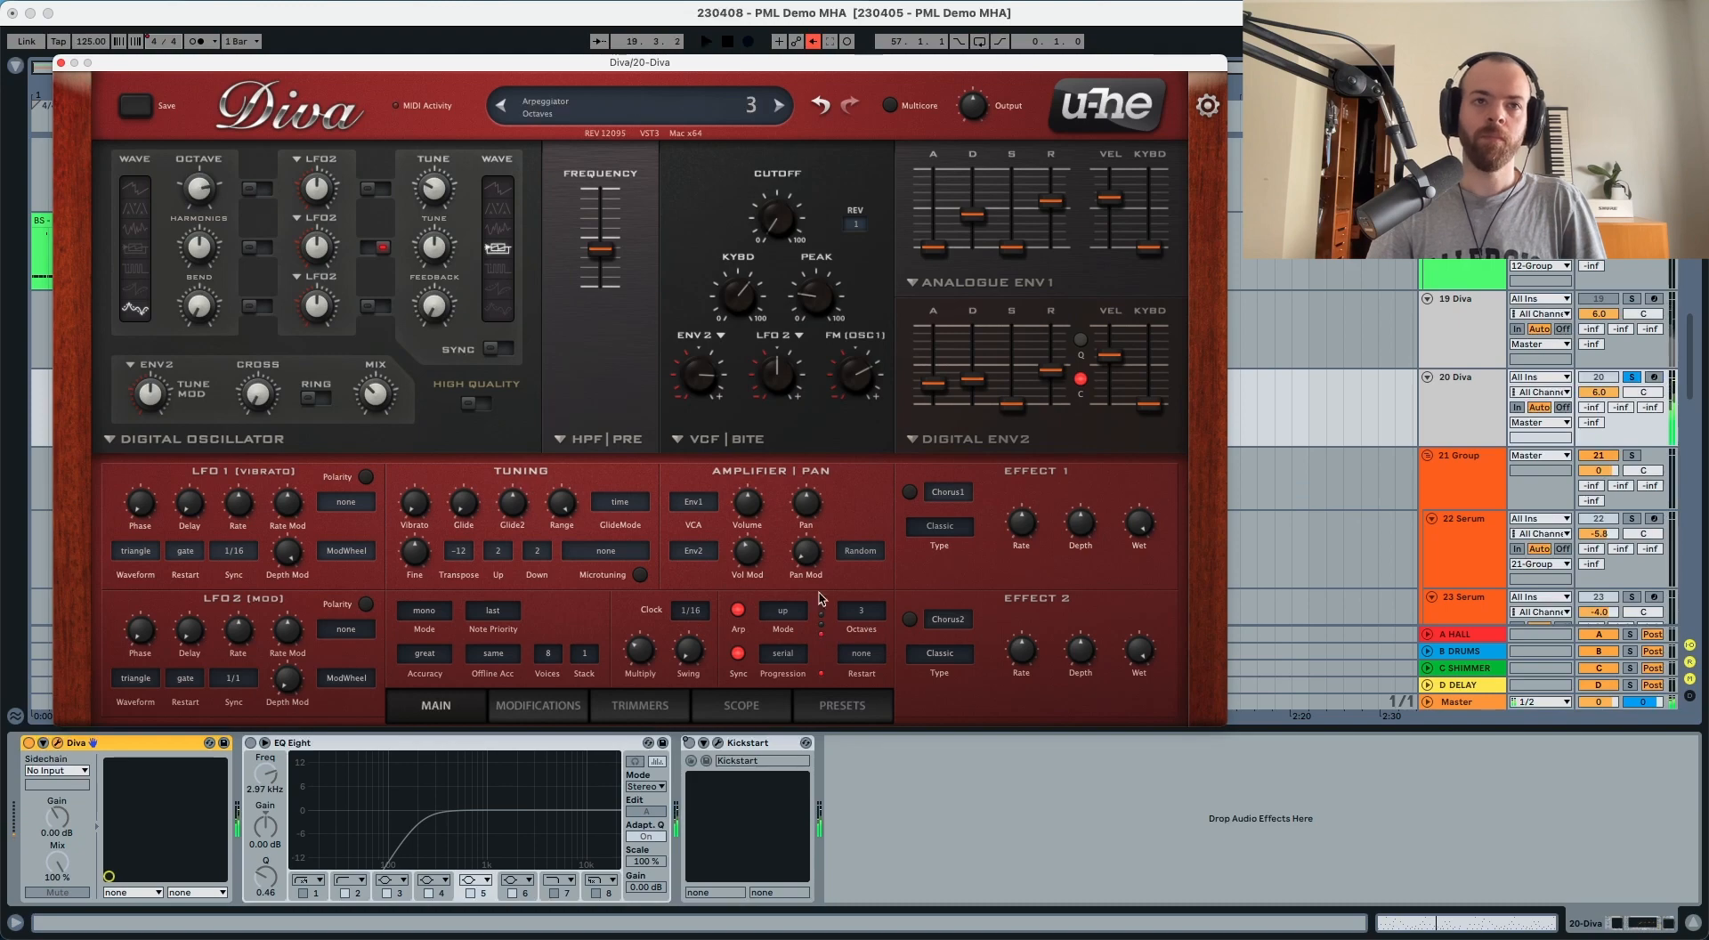
left_click(548, 653)
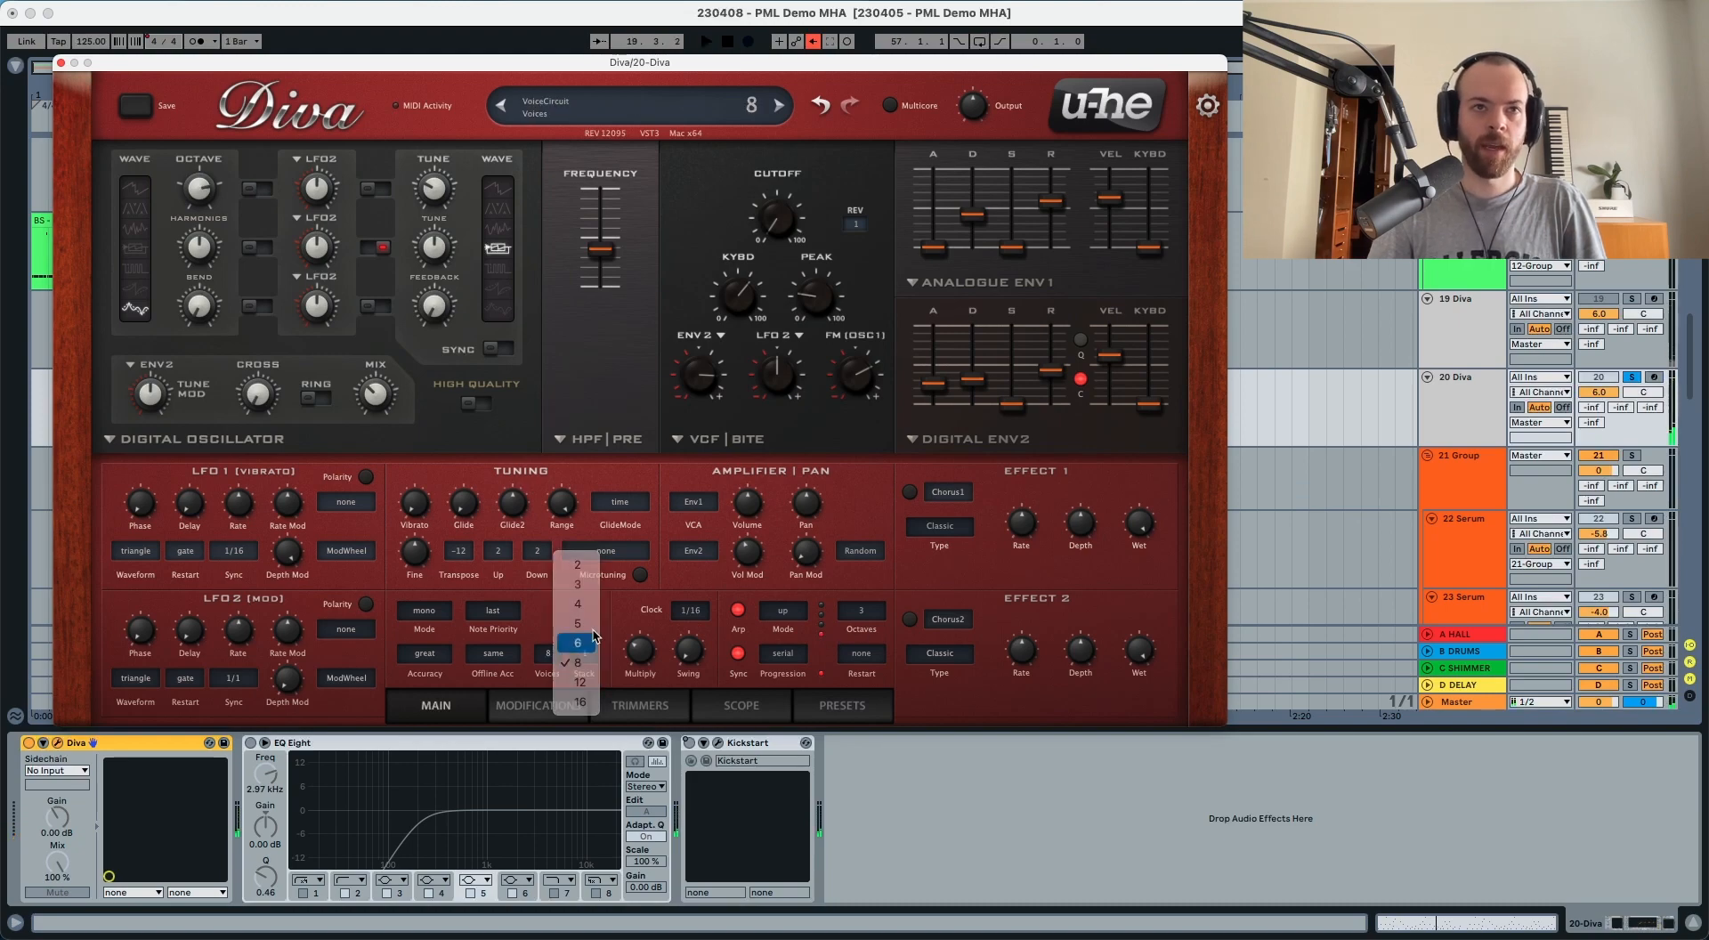
left_click(594, 637)
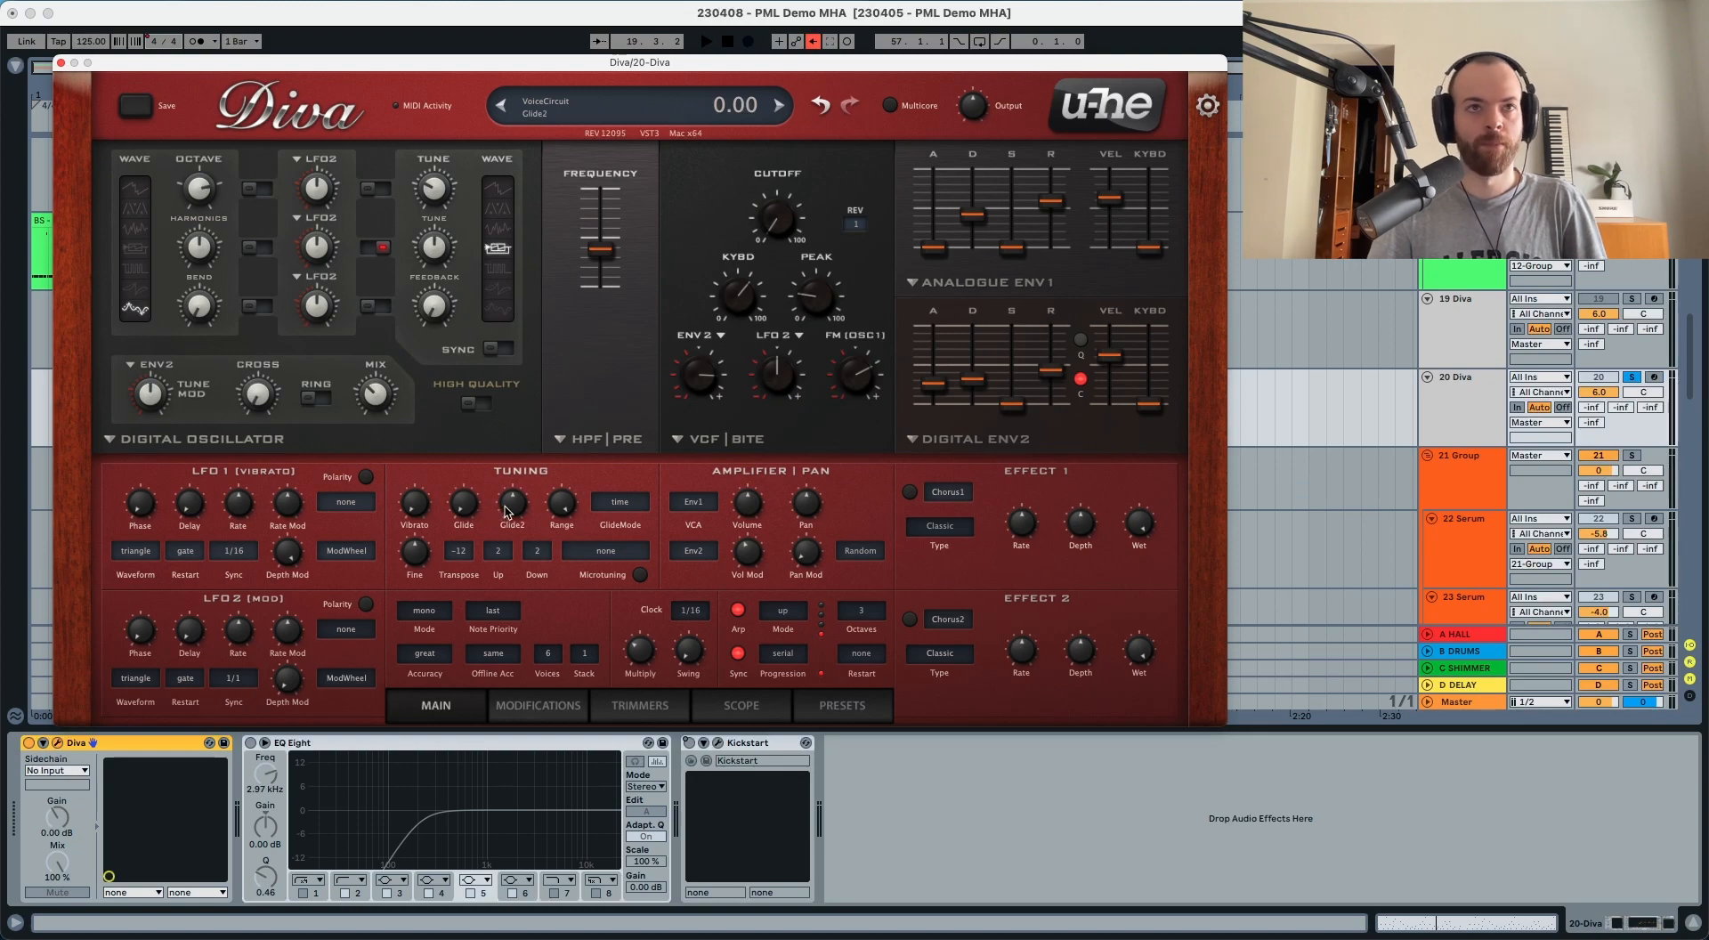
Set the Glide2 amount to 8.00 and audition the clip.
scroll(509, 510, "up", 4)
scroll(510, 509, "down", 2)
key("space")
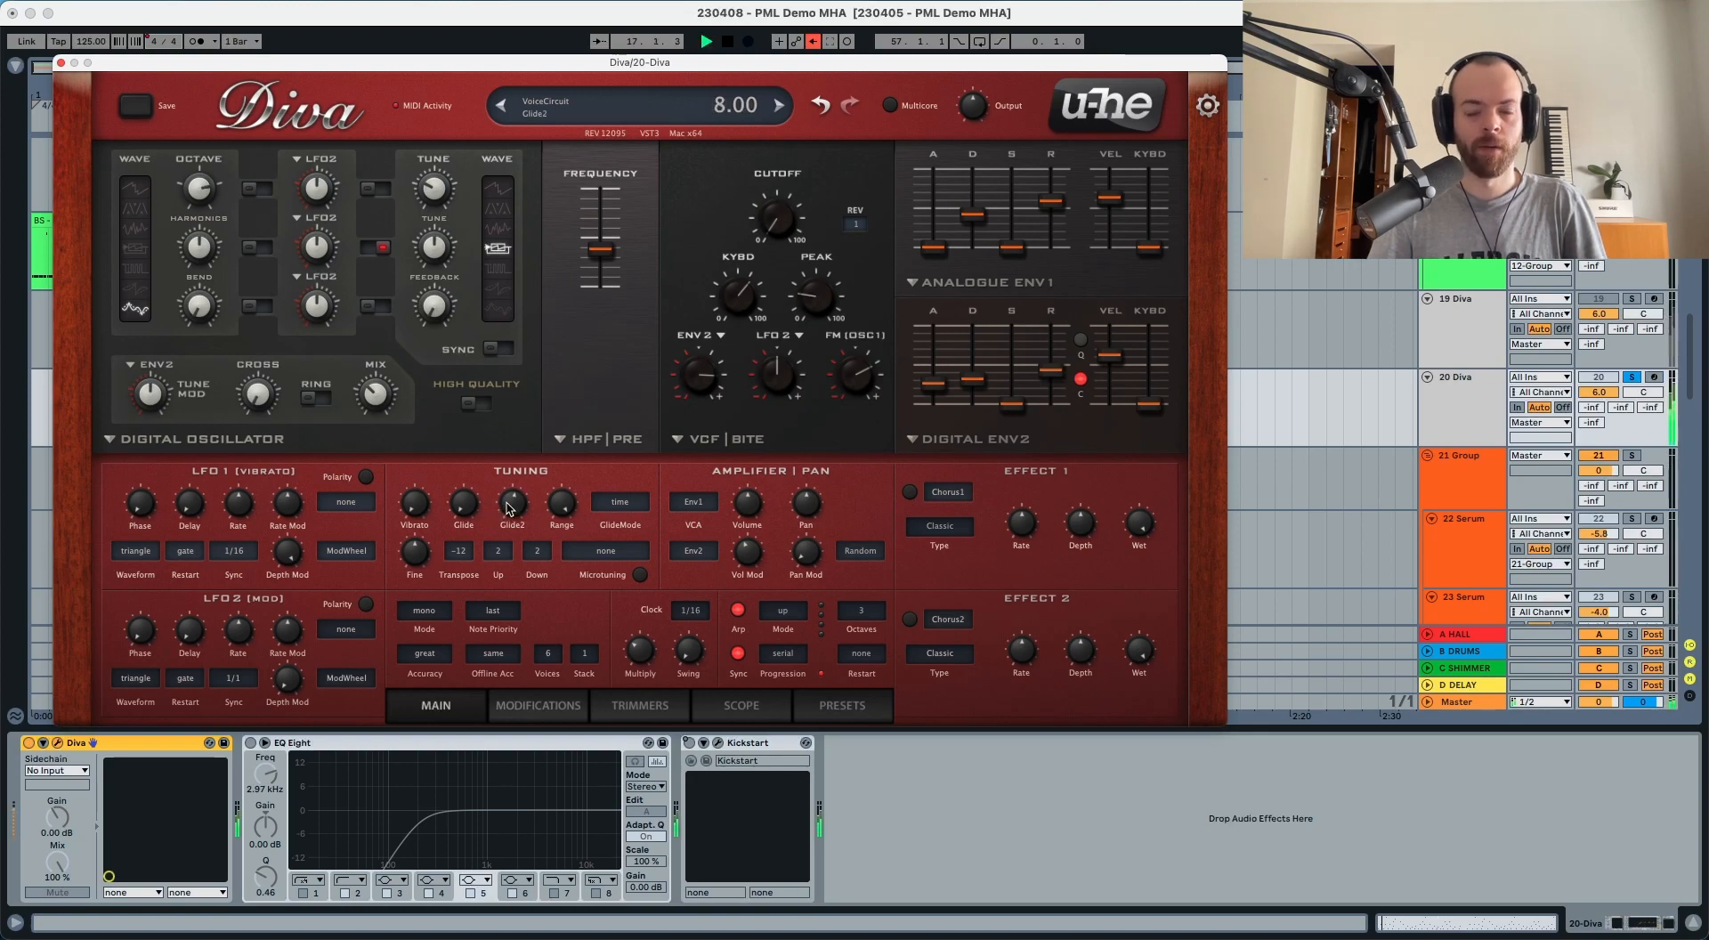
key("space")
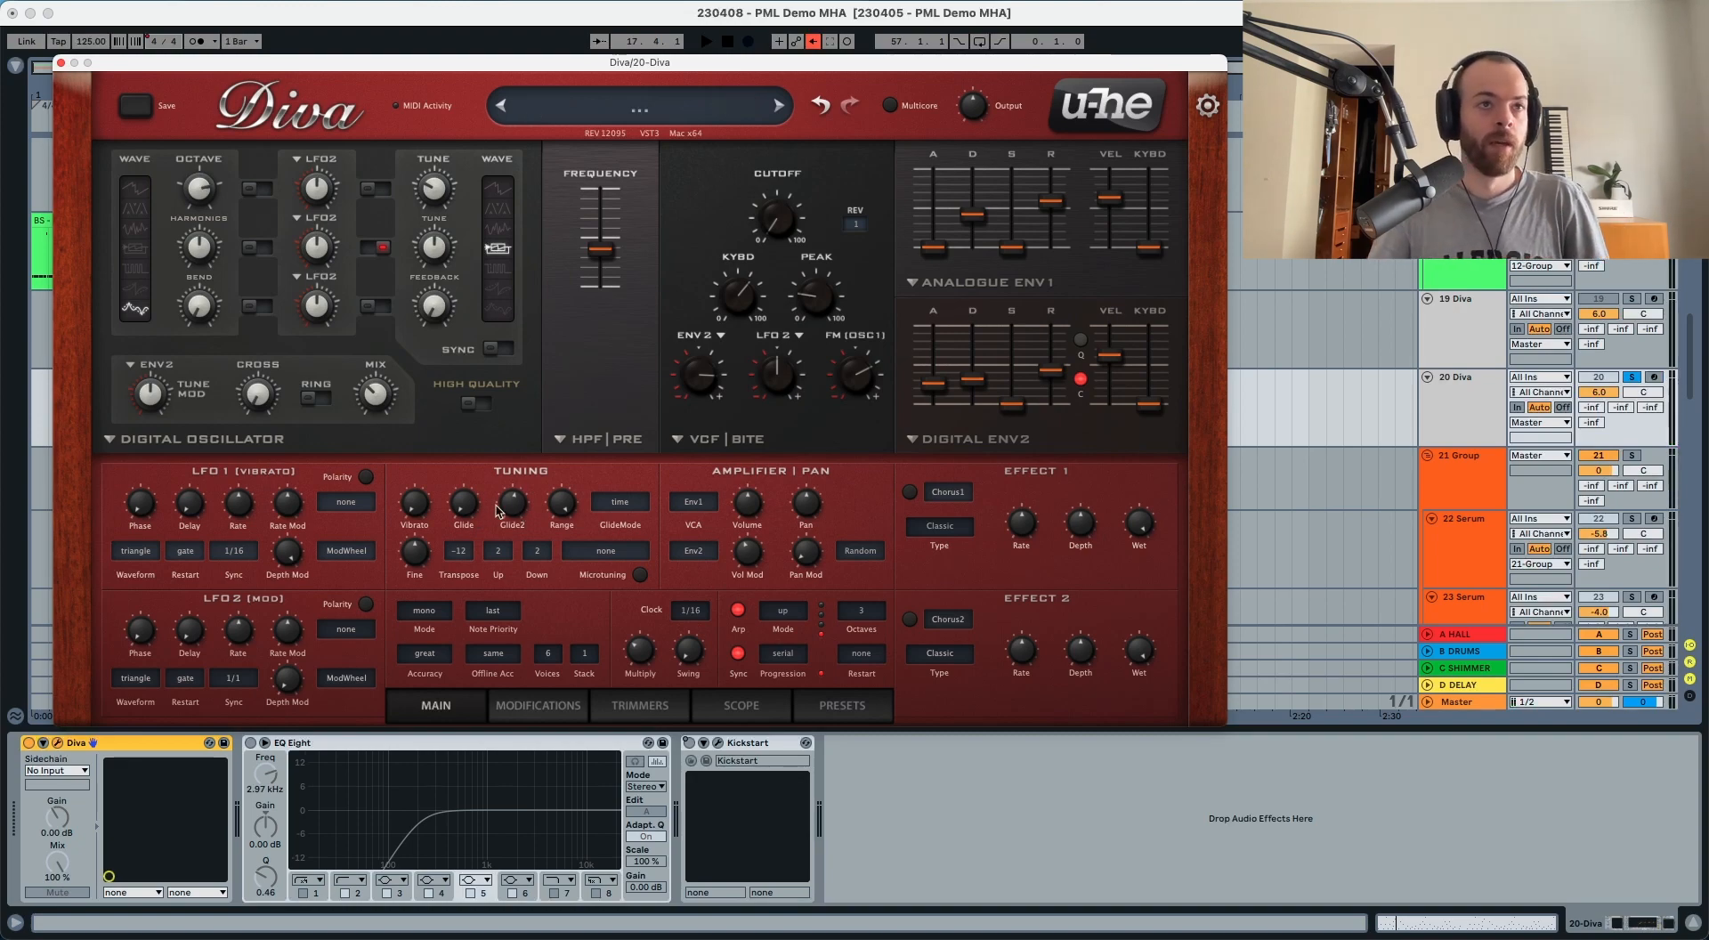
Raise the vibrato amount slightly in the tuning section and audition the clip.
key("space")
left_click_drag(419, 505, 426, 476)
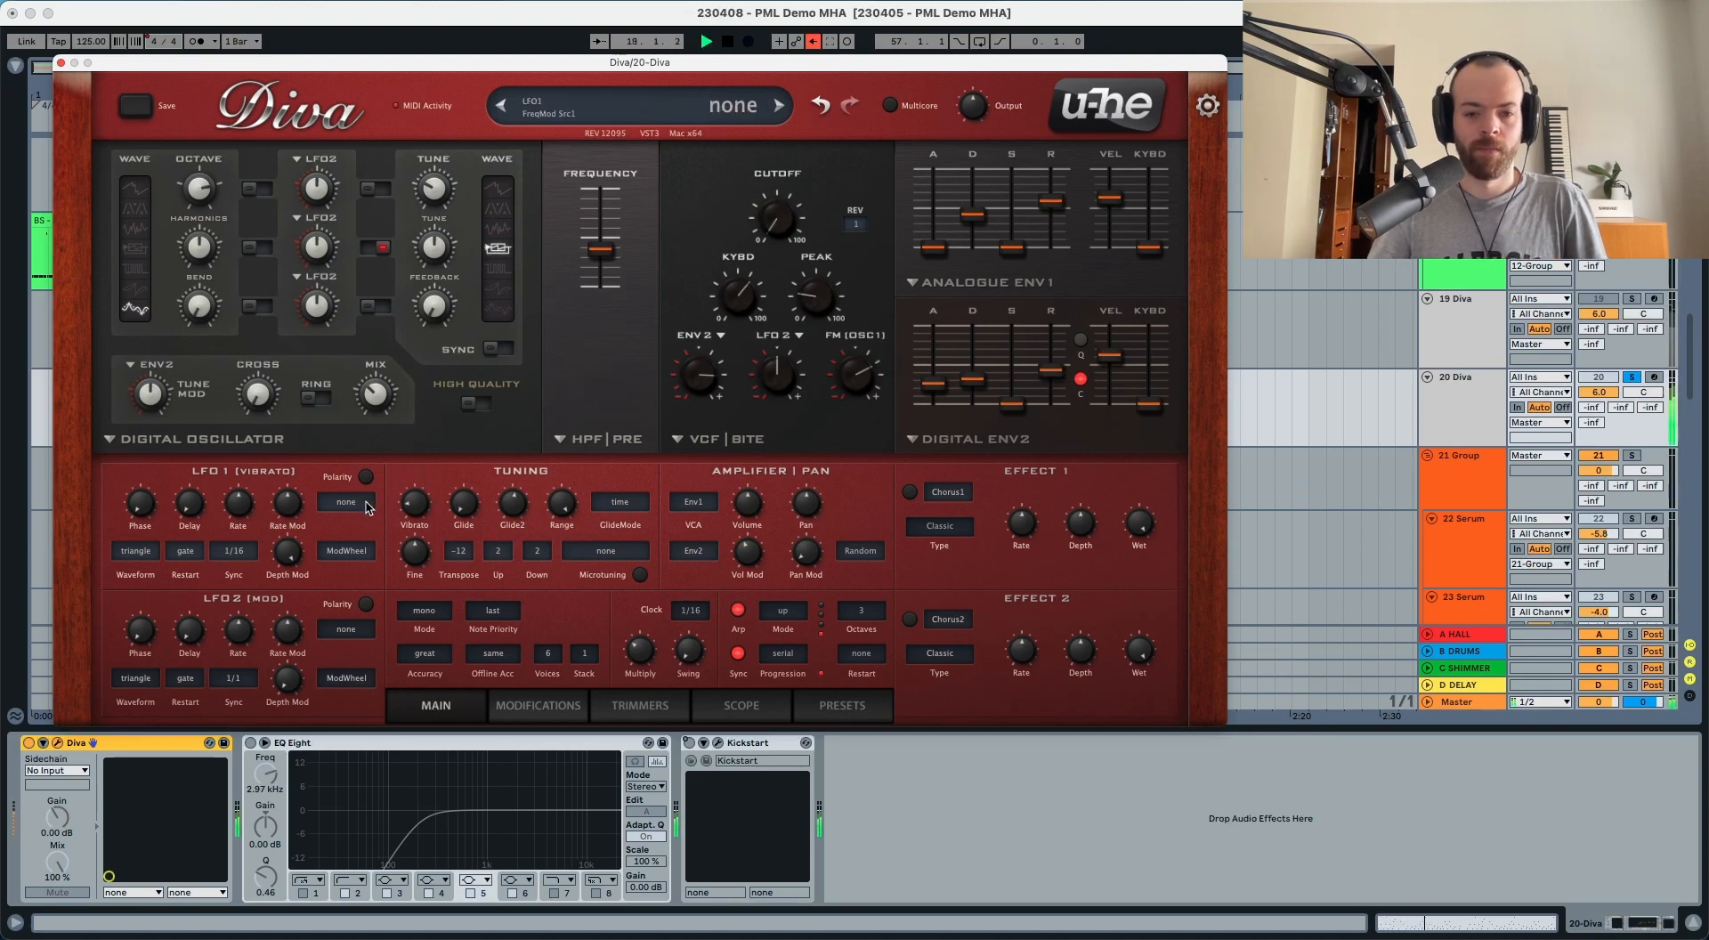
key("space")
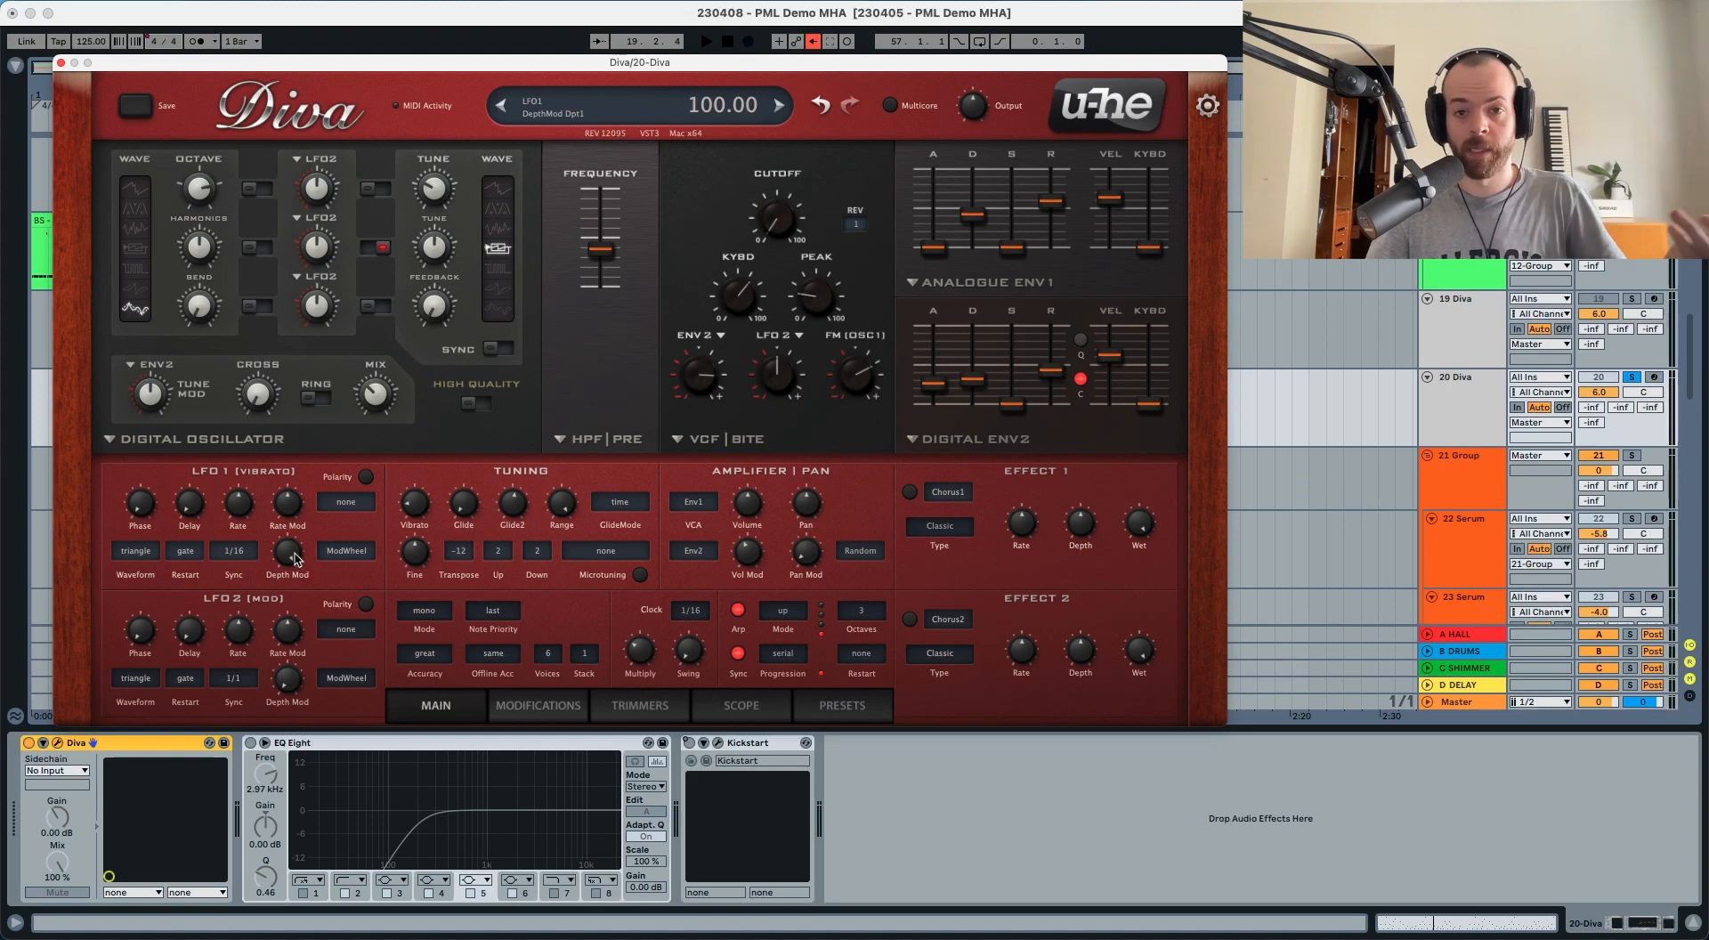
left_click_drag(301, 570, 287, 708)
key("space")
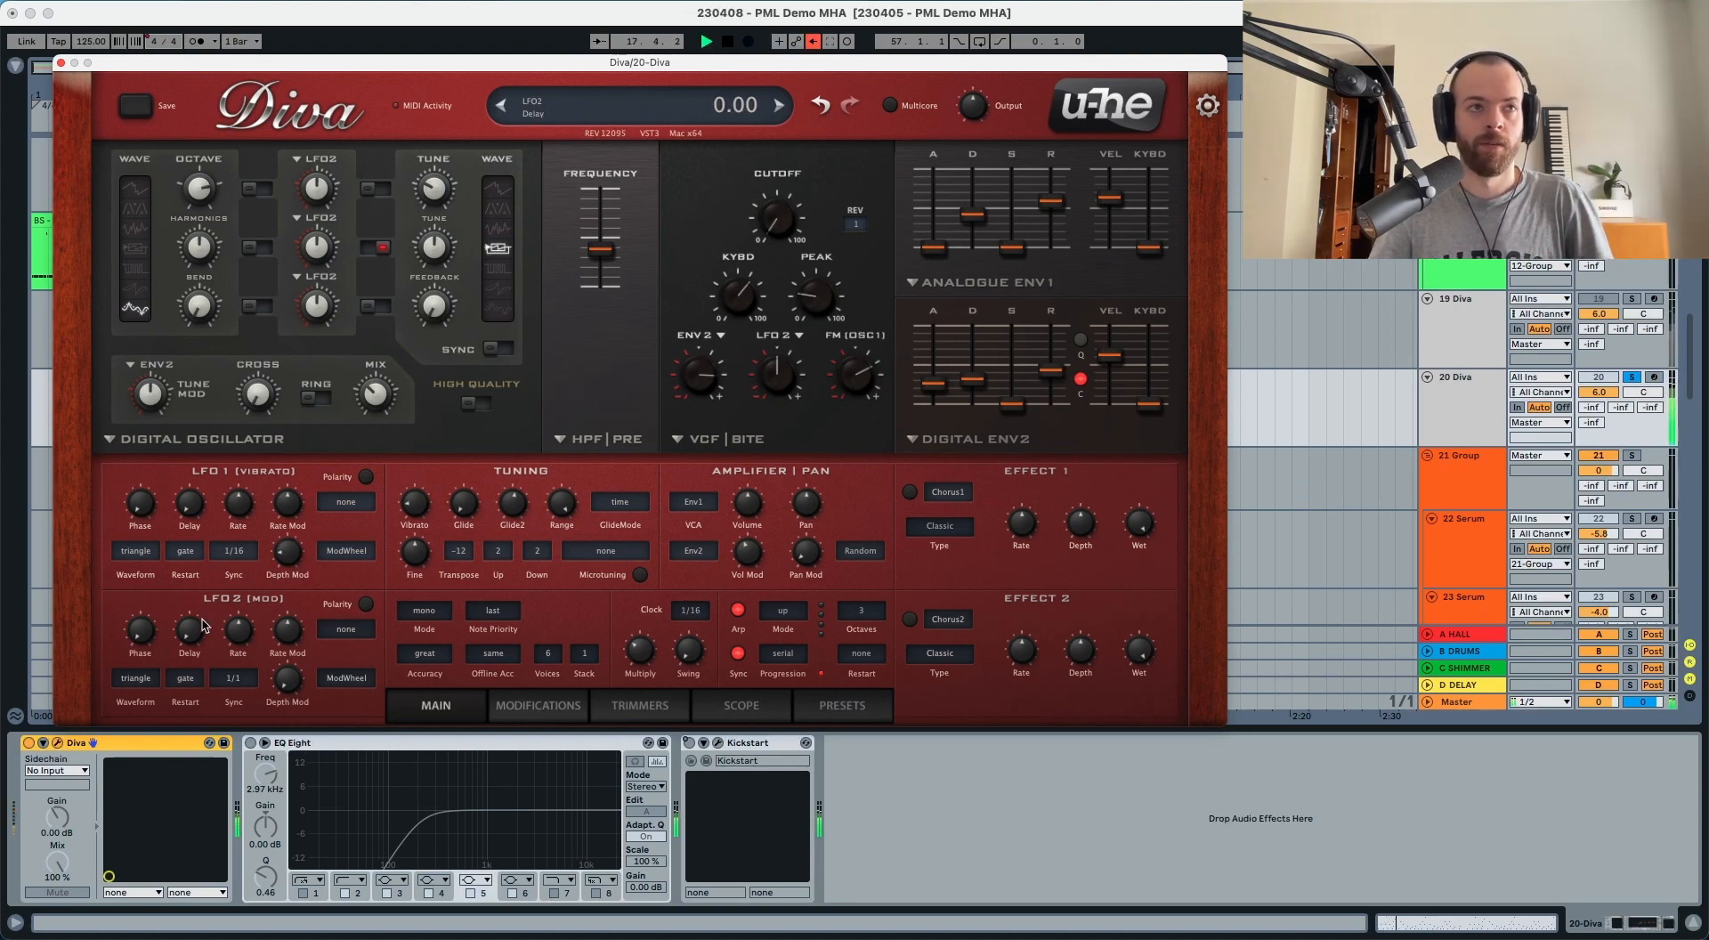
key("space")
Set LFO 1 to a sine waveform with random restart and 1s sync, and audition the clip.
left_click(138, 552)
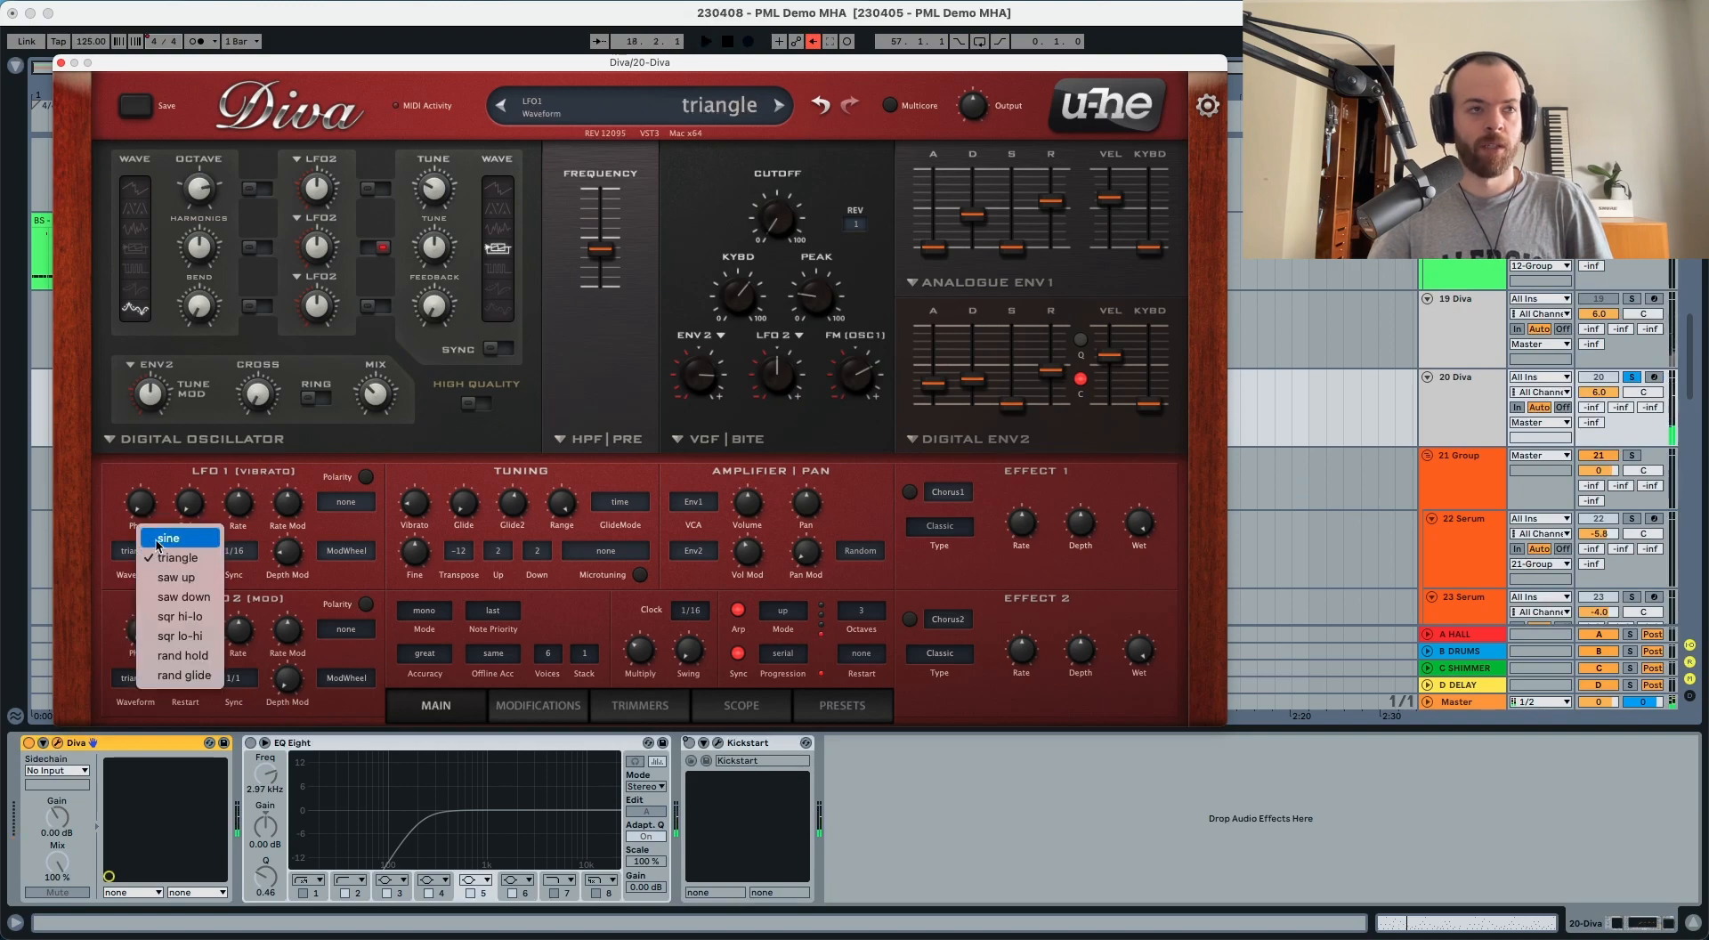
left_click(147, 534)
left_click(183, 556)
left_click(219, 600)
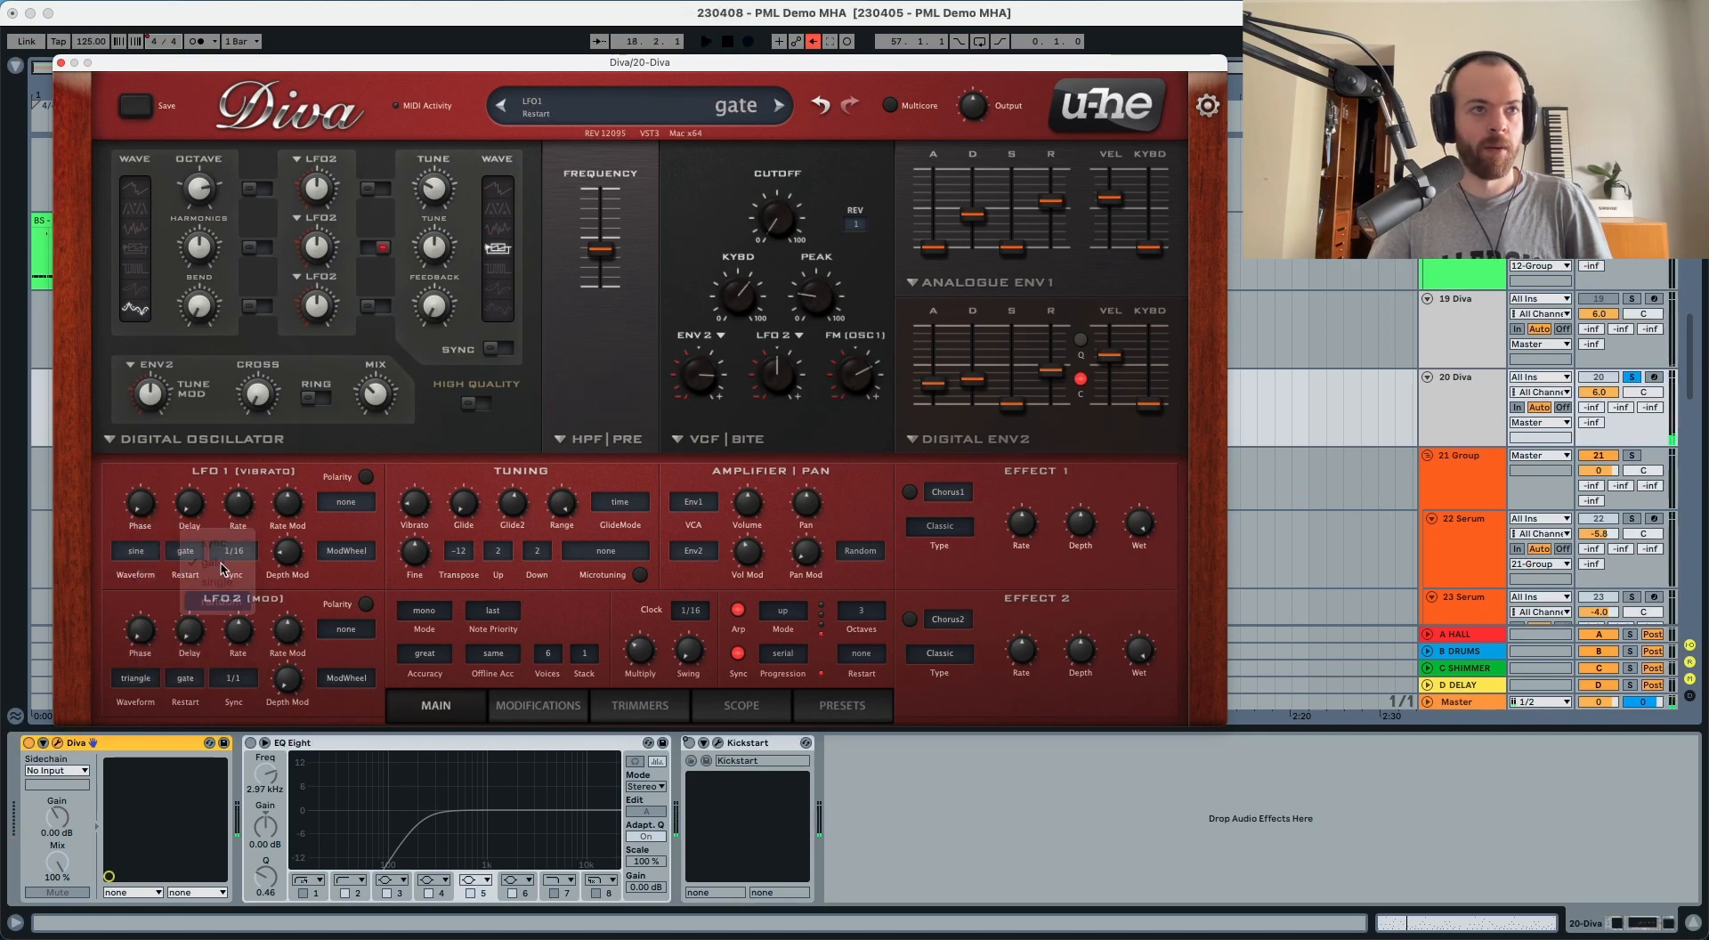
left_click(233, 550)
left_click(273, 485)
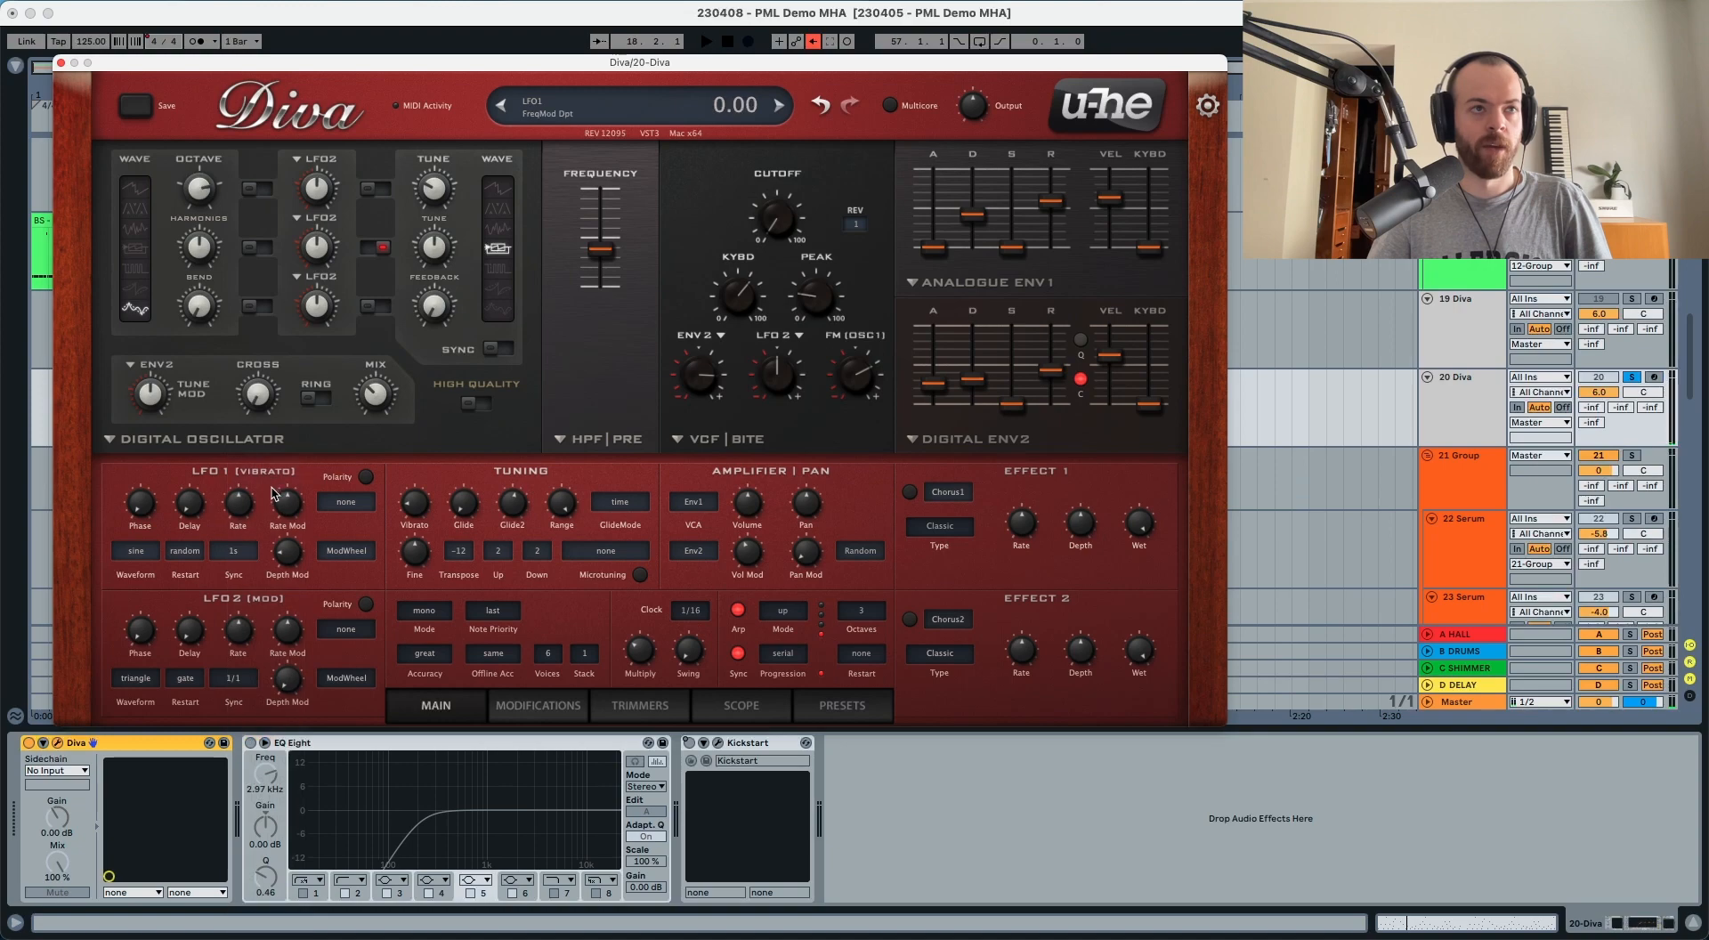
key("space")
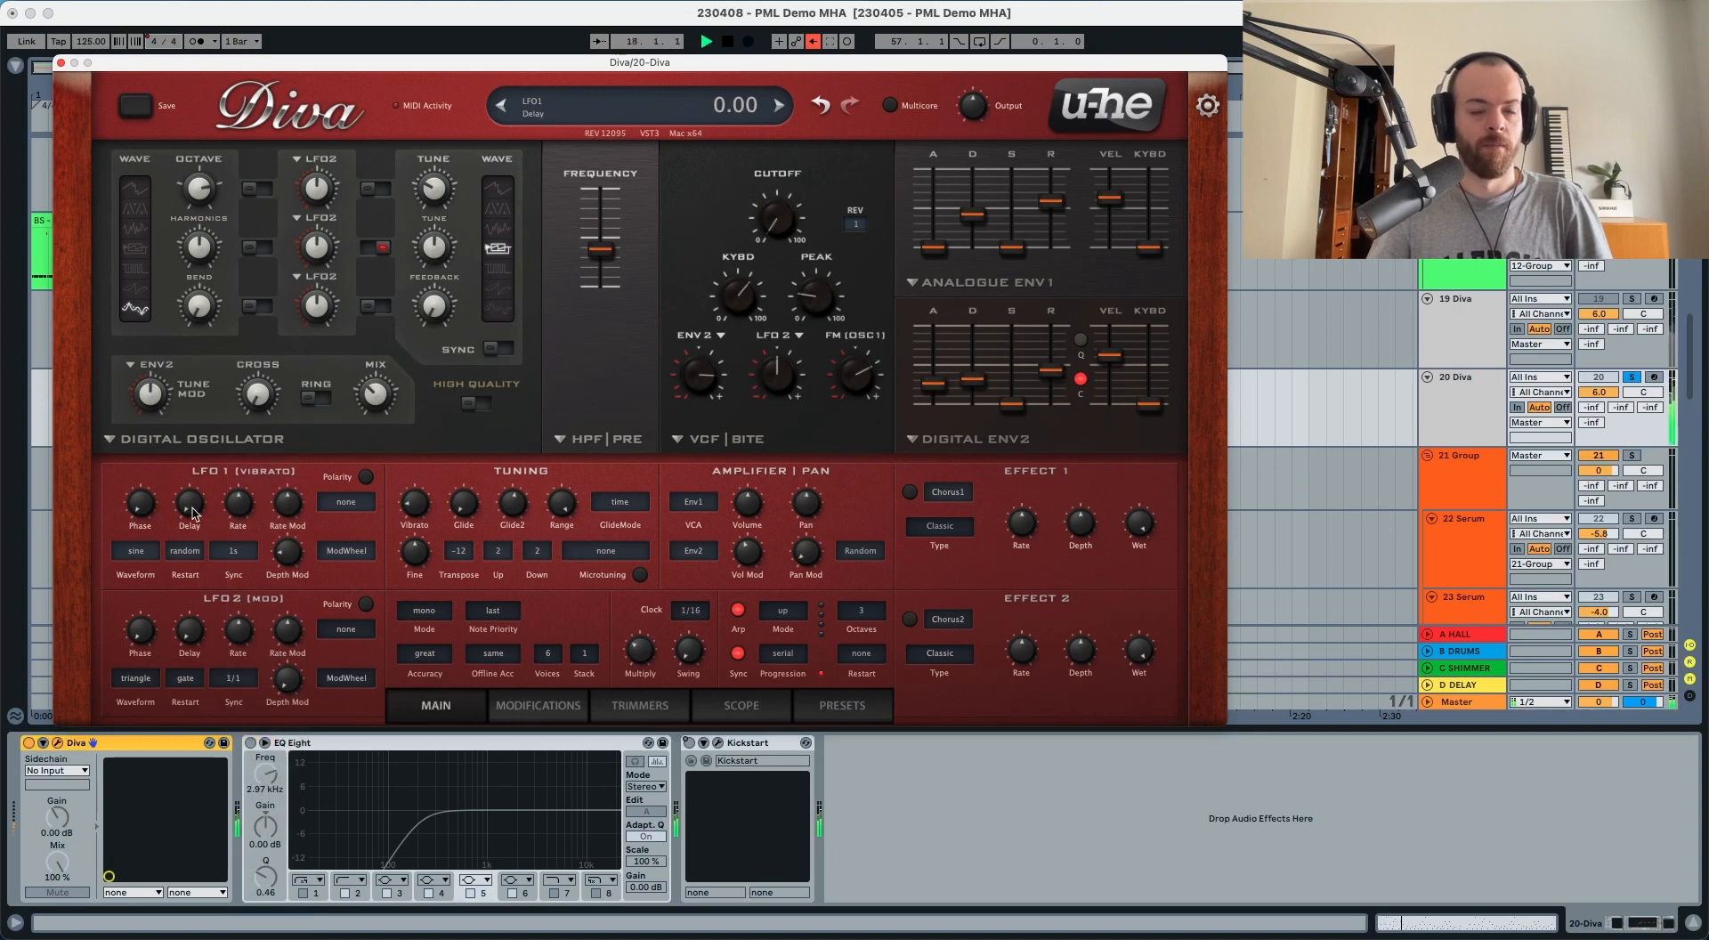
key("space")
Set the LFO 1 rate to 1.60 and audition the clip.
left_click_drag(194, 511, 238, 501)
key("space")
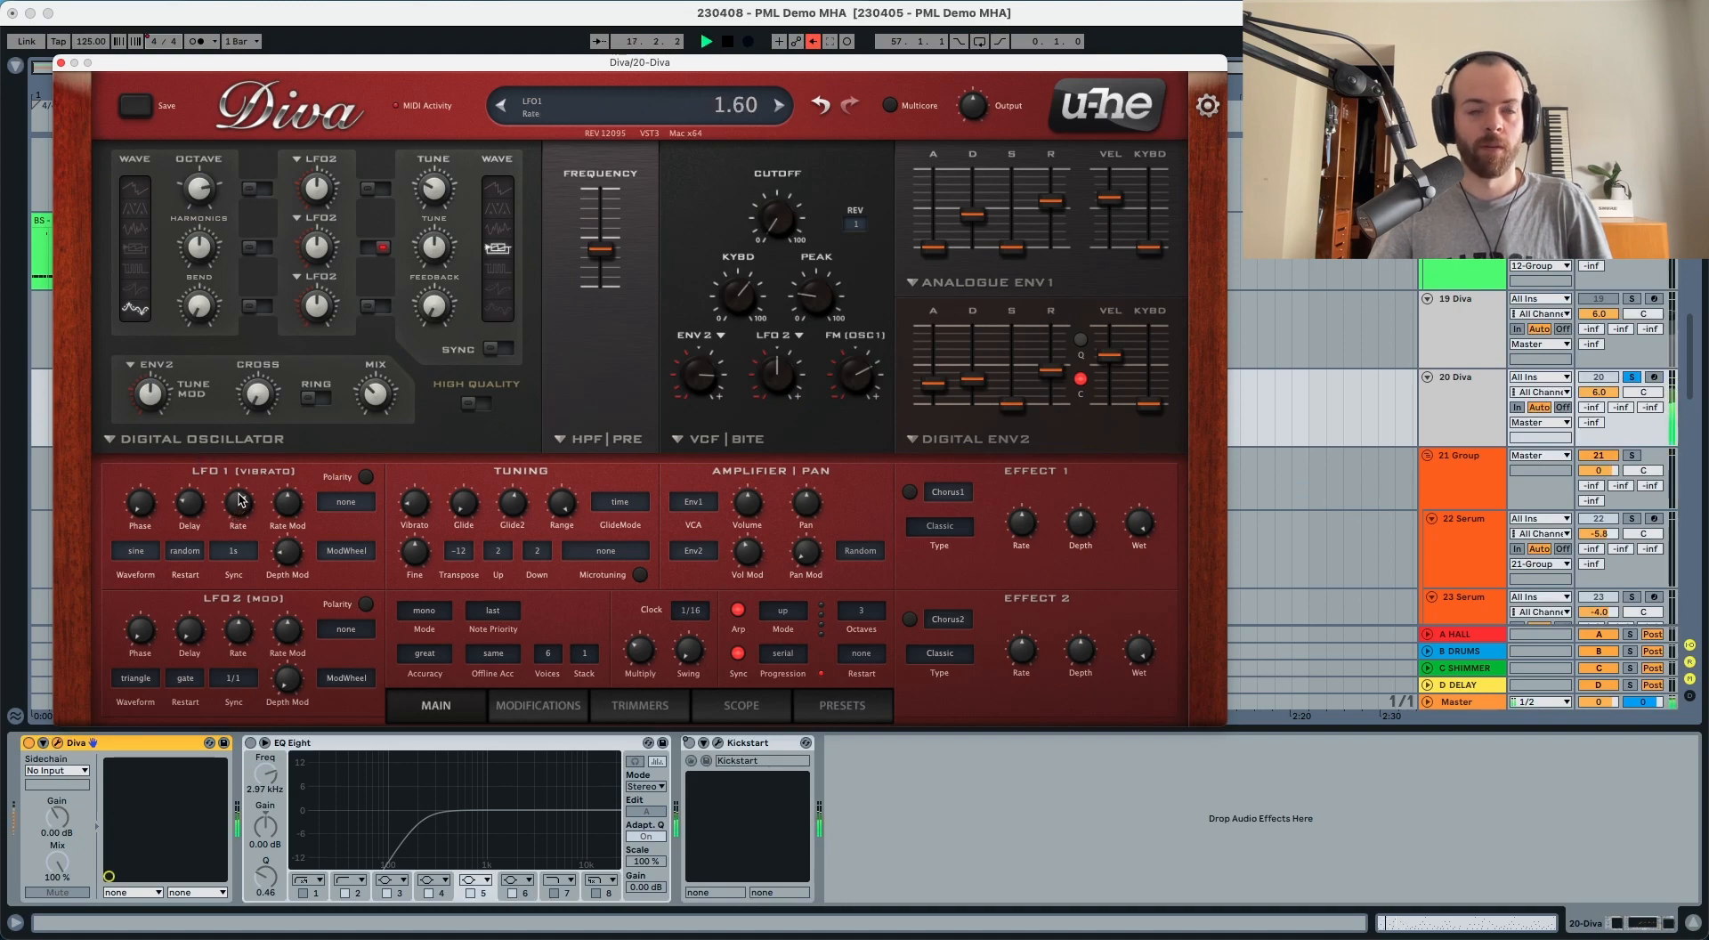
key("space")
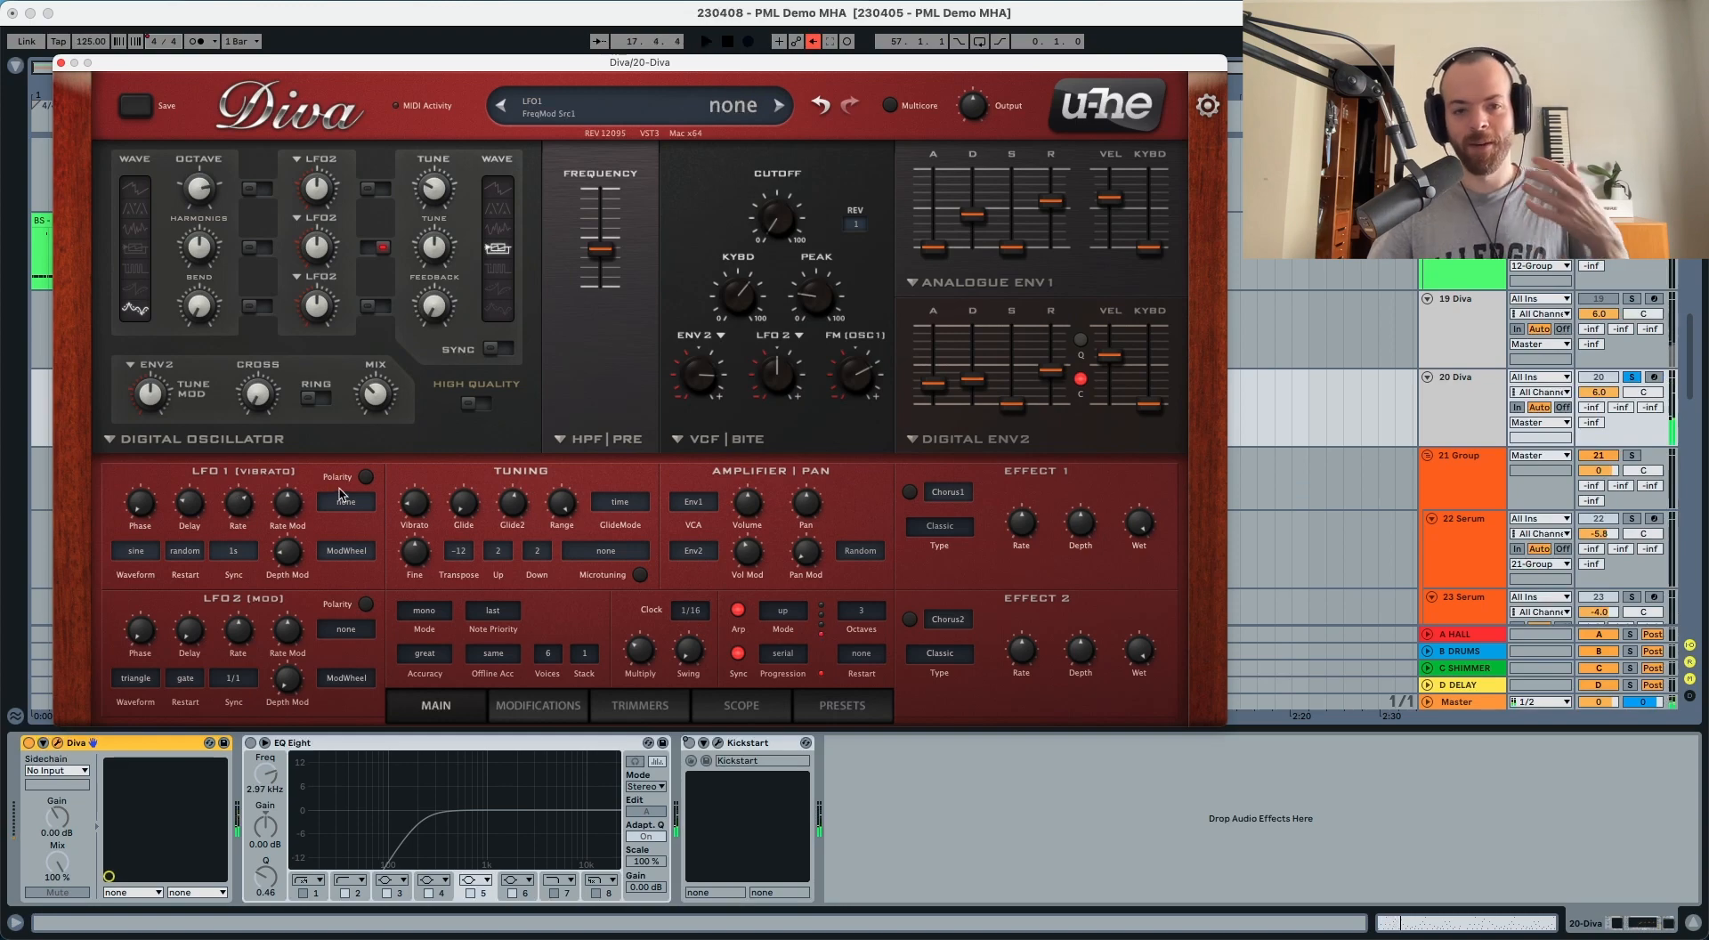
Audition the clip with vibrato at 64.00, and settle on a vibrato amount of 16.50.
left_click_drag(414, 503, 437, 425)
key("space")
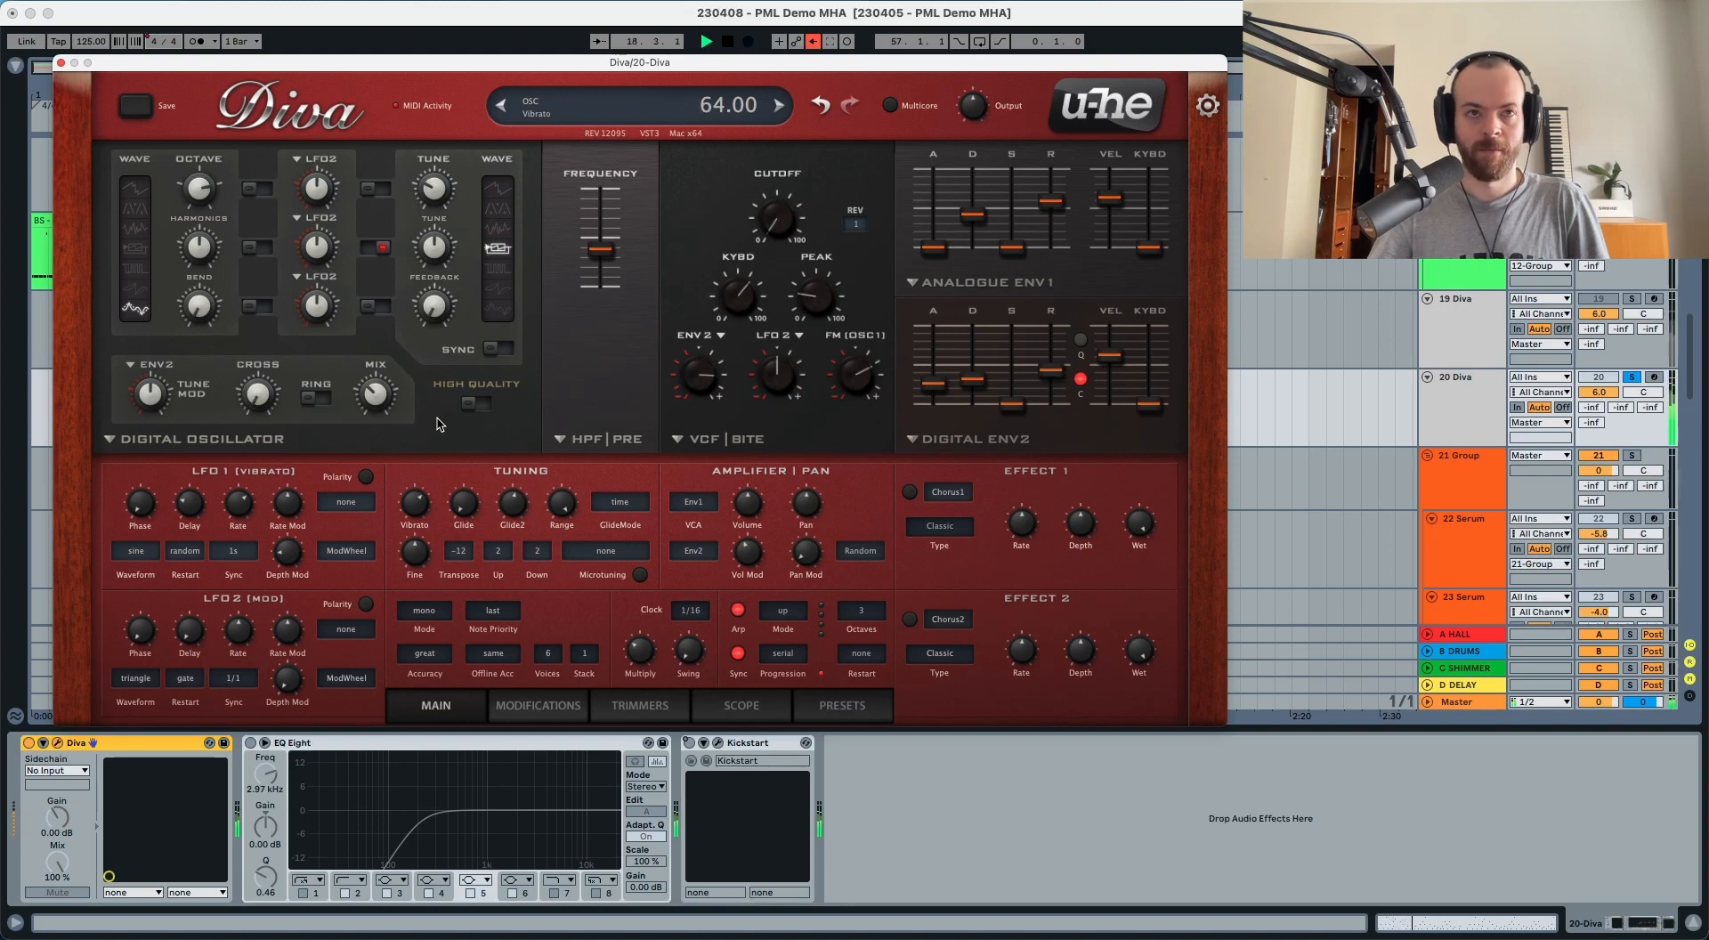
key("space")
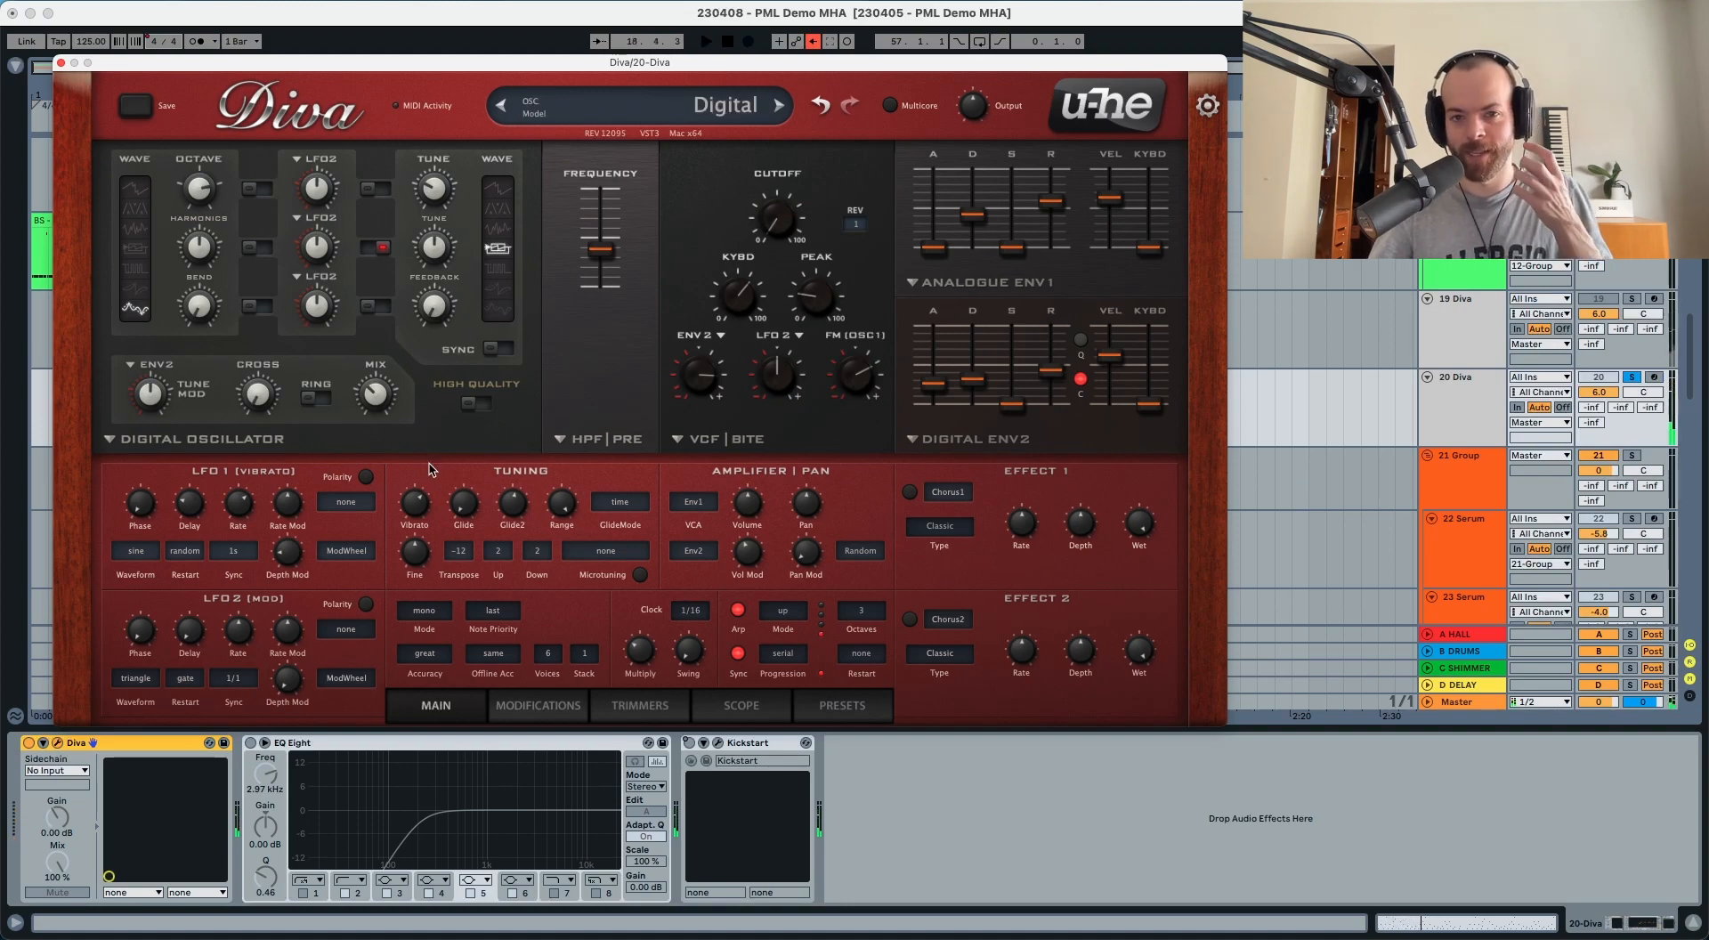
left_click_drag(415, 504, 403, 603)
key("space")
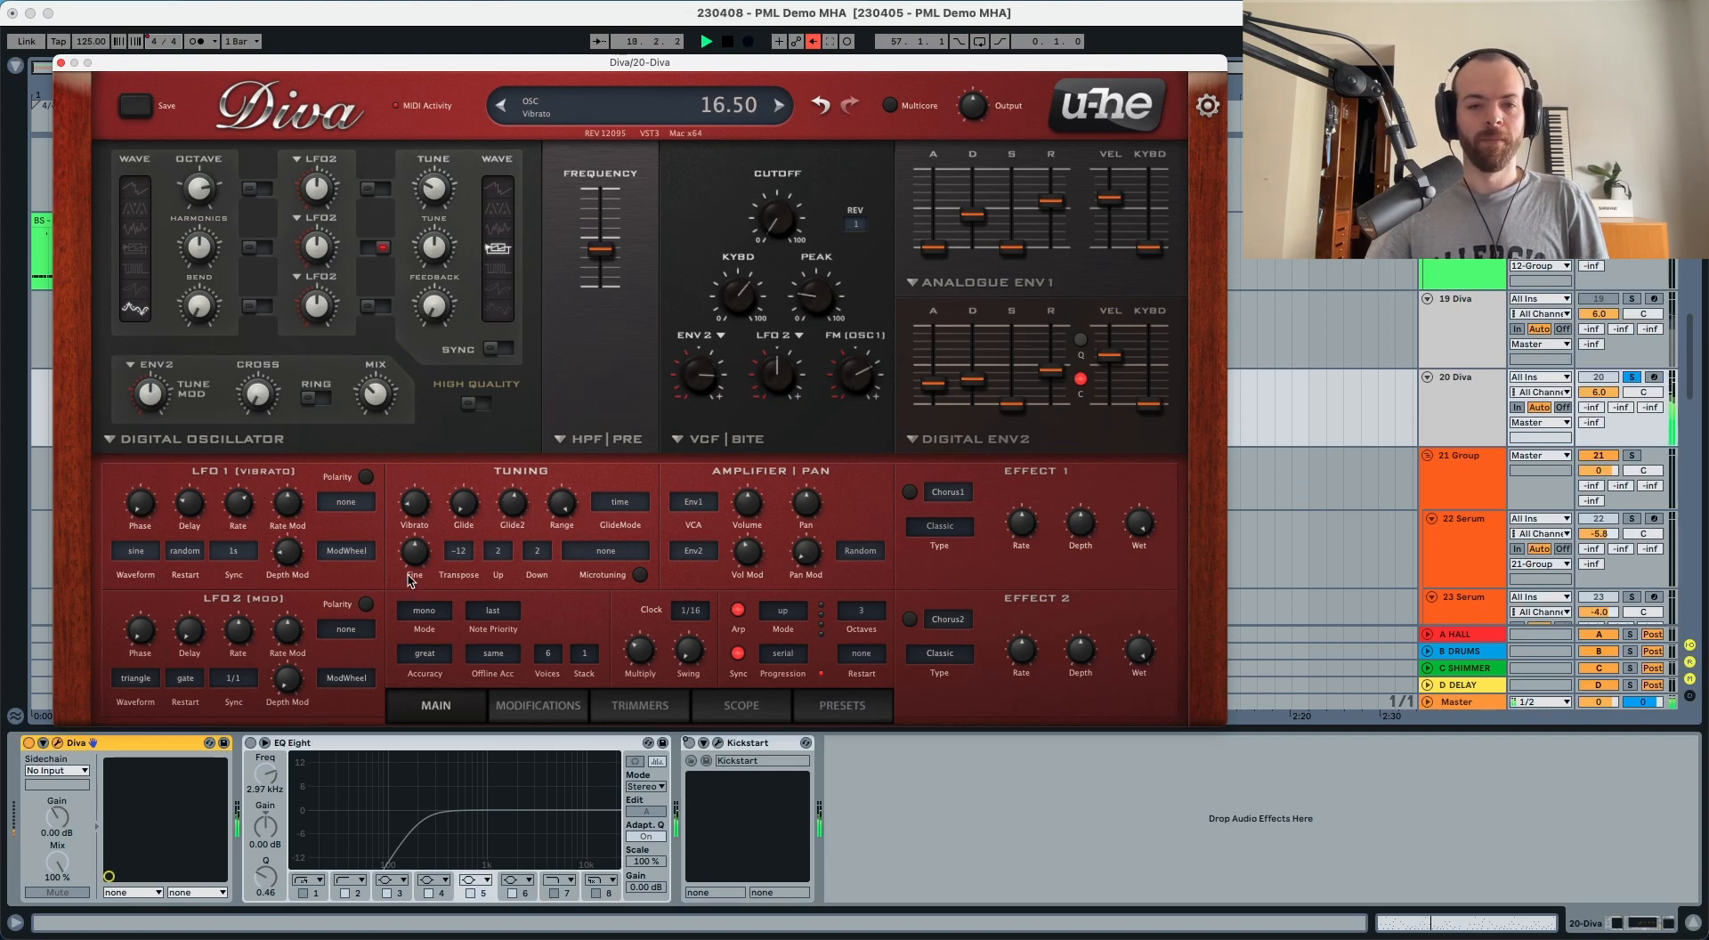
key("space")
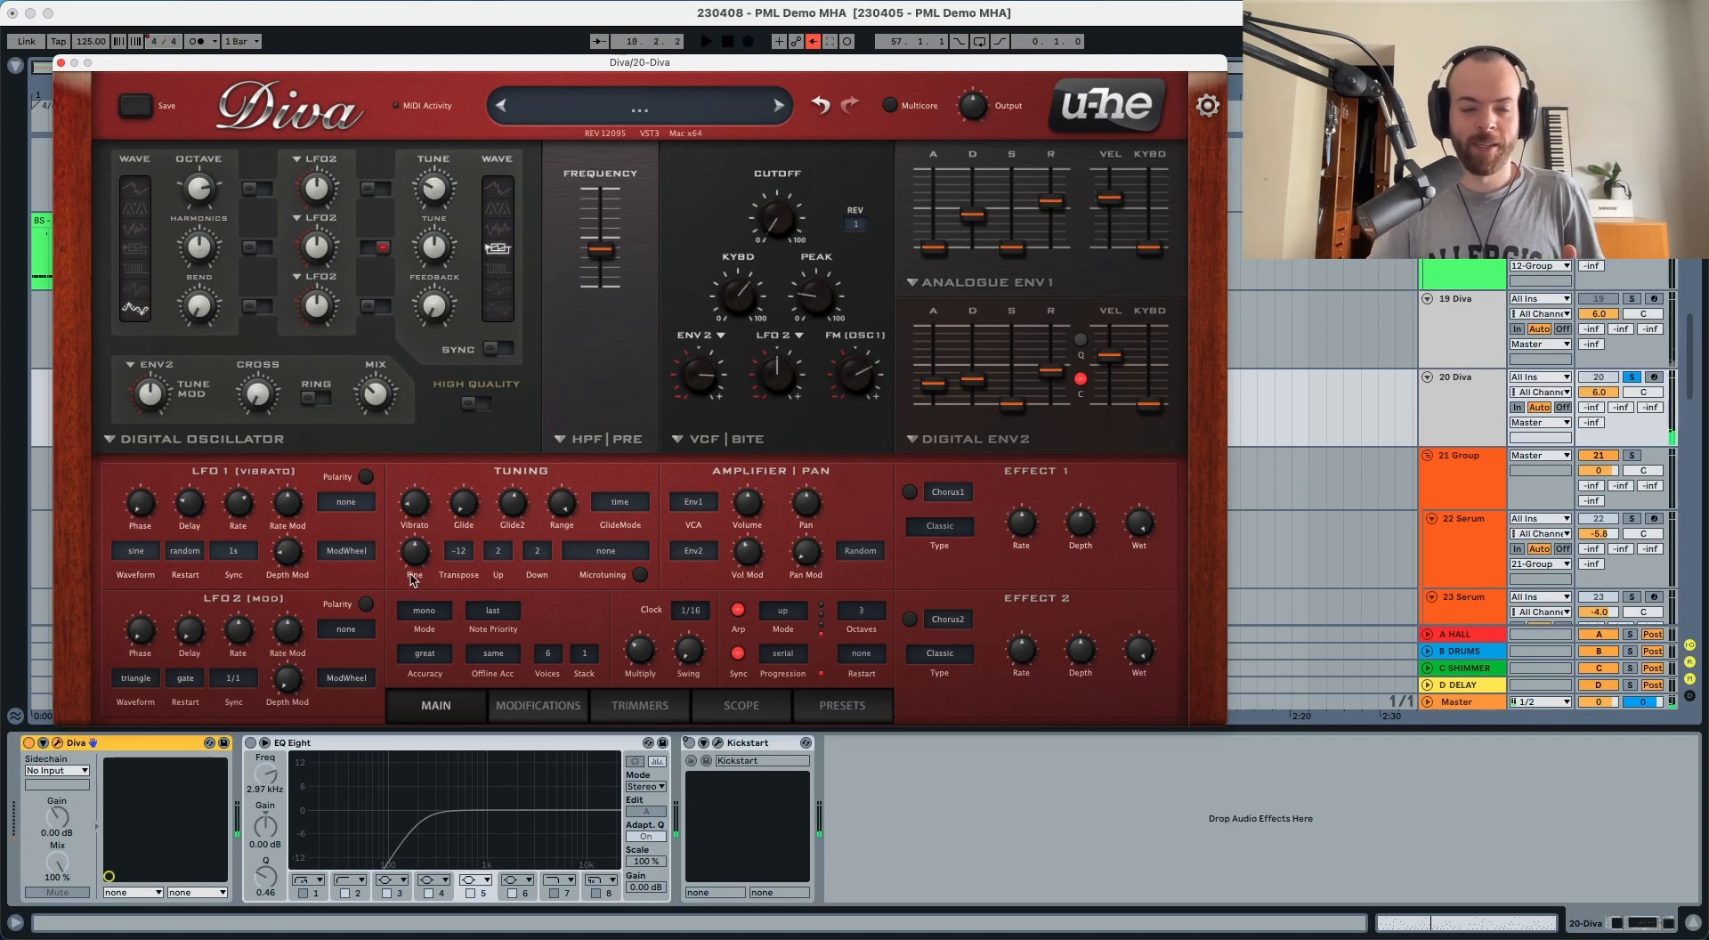
Set the voice drift in the trimmer settings to 41.00 and audition the clip.
left_click(629, 706)
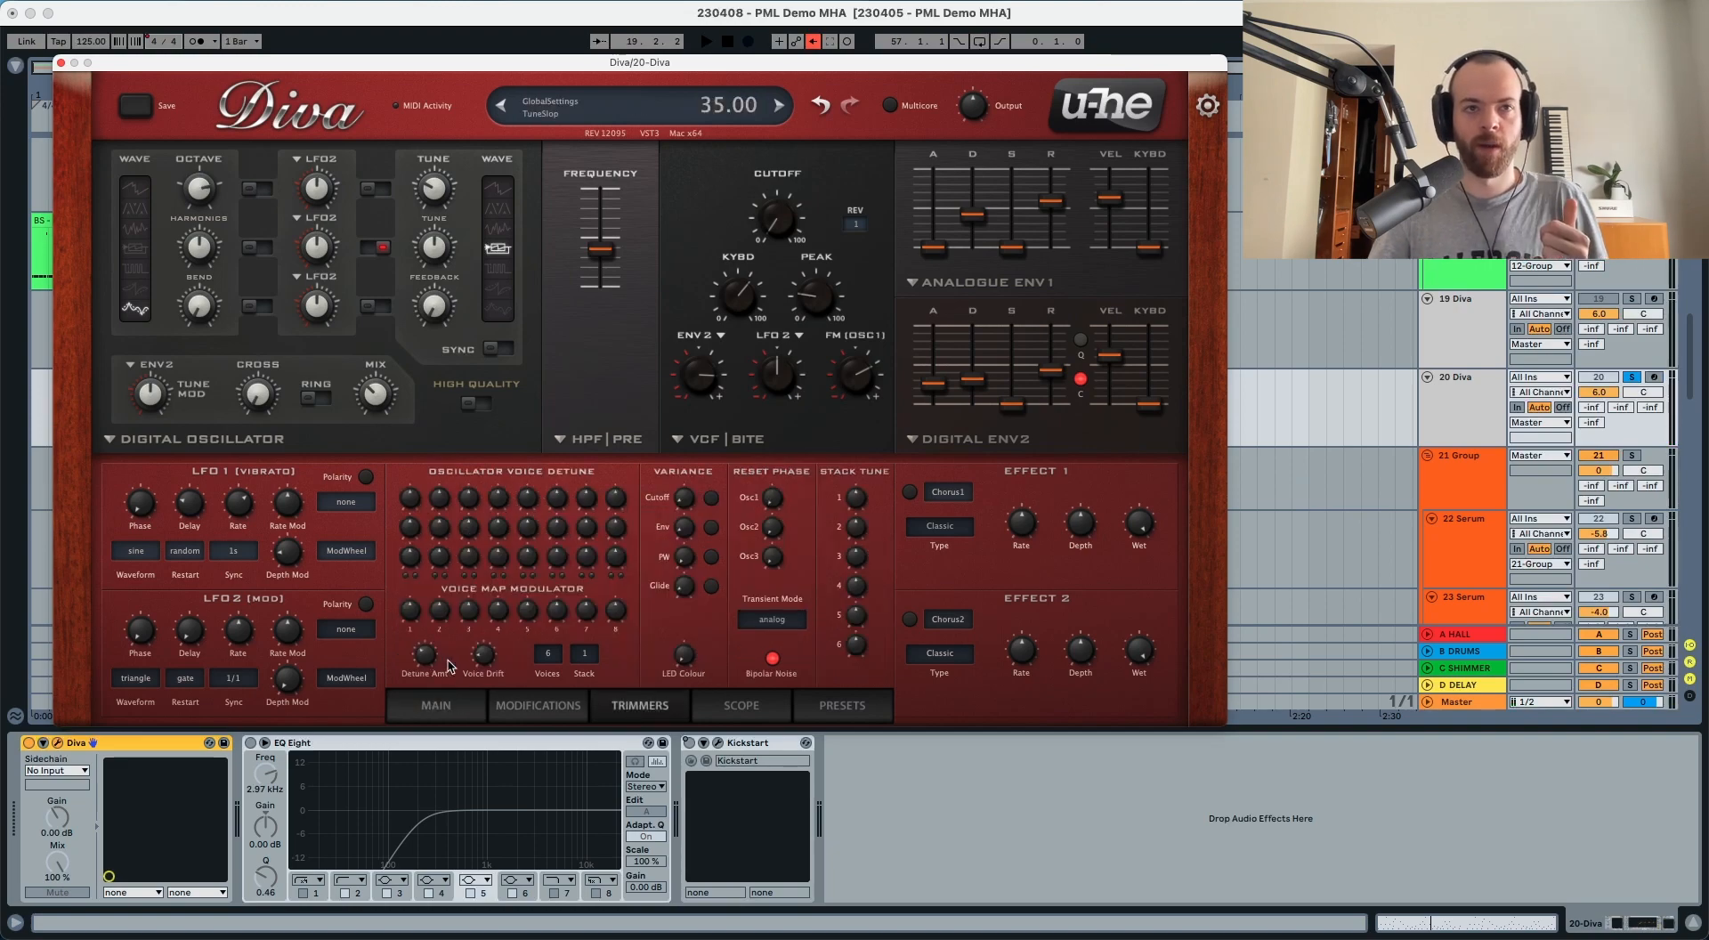
left_click_drag(479, 659, 485, 656)
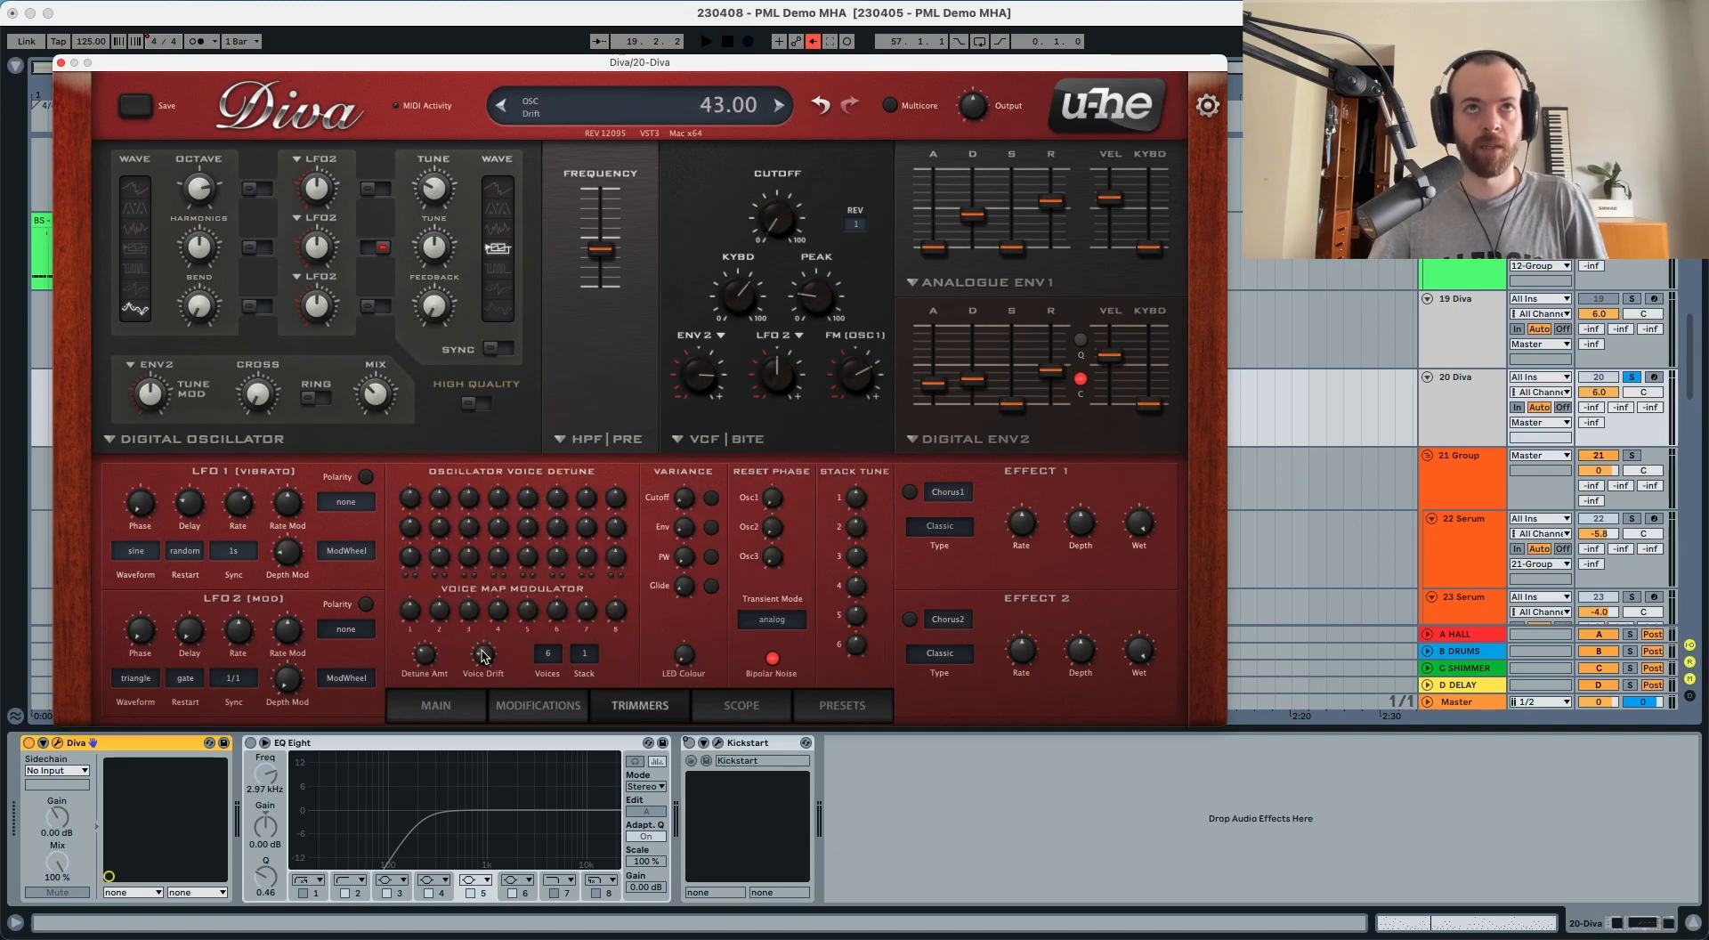
key("space")
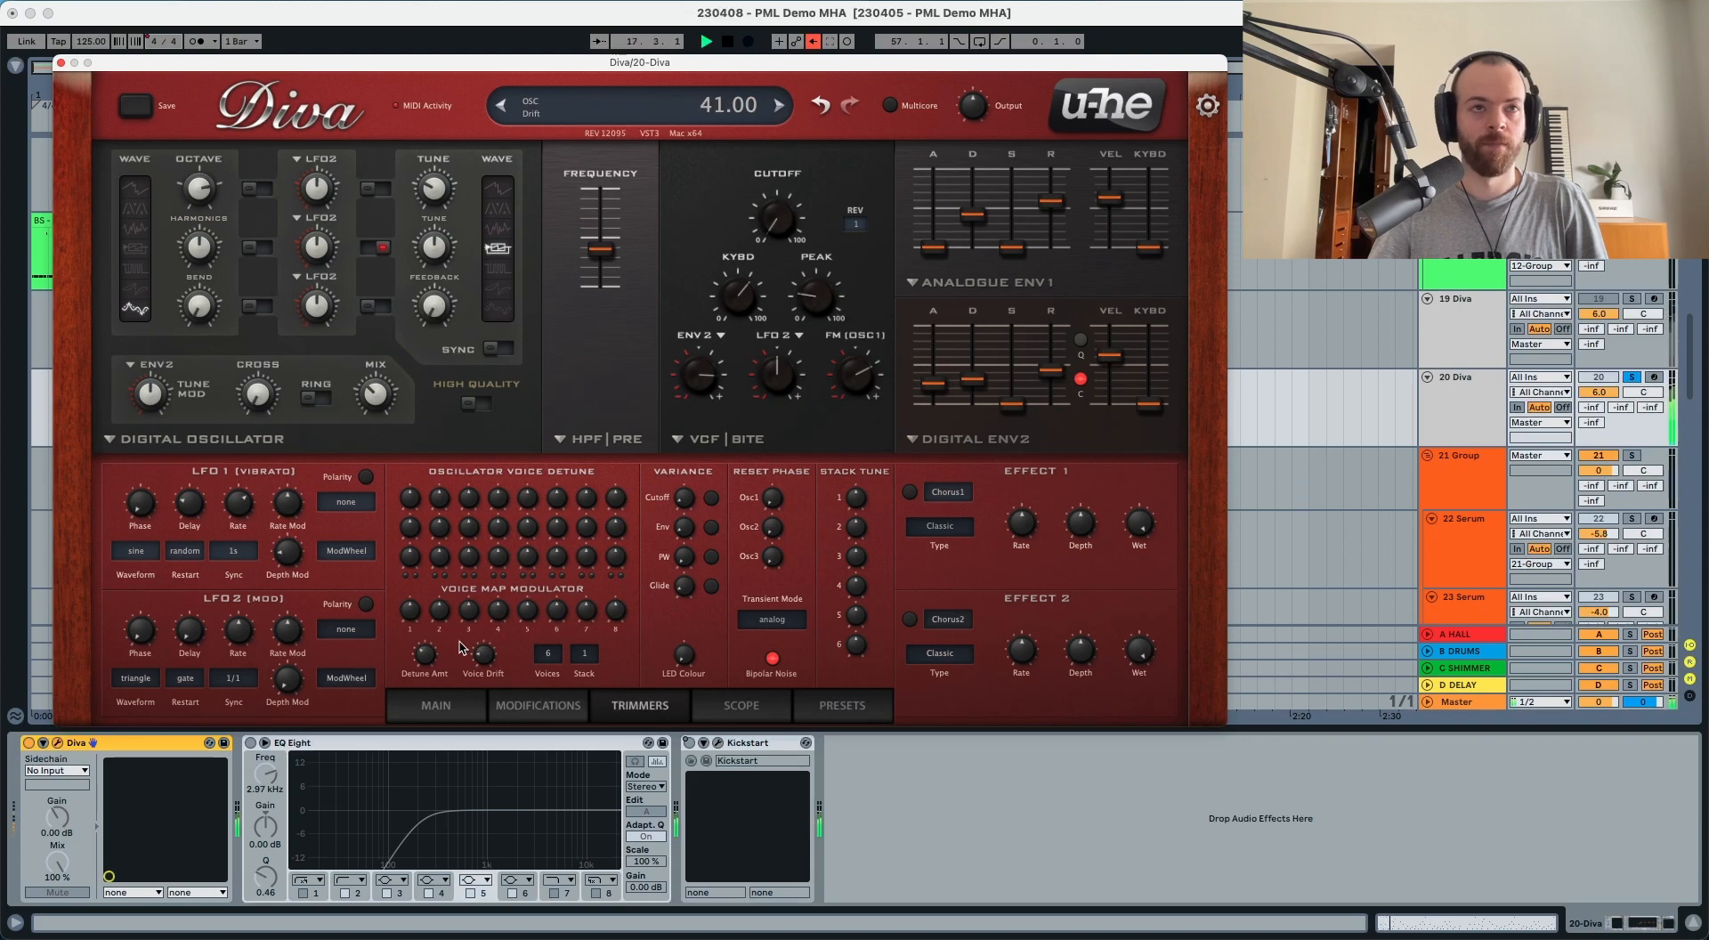
key("space")
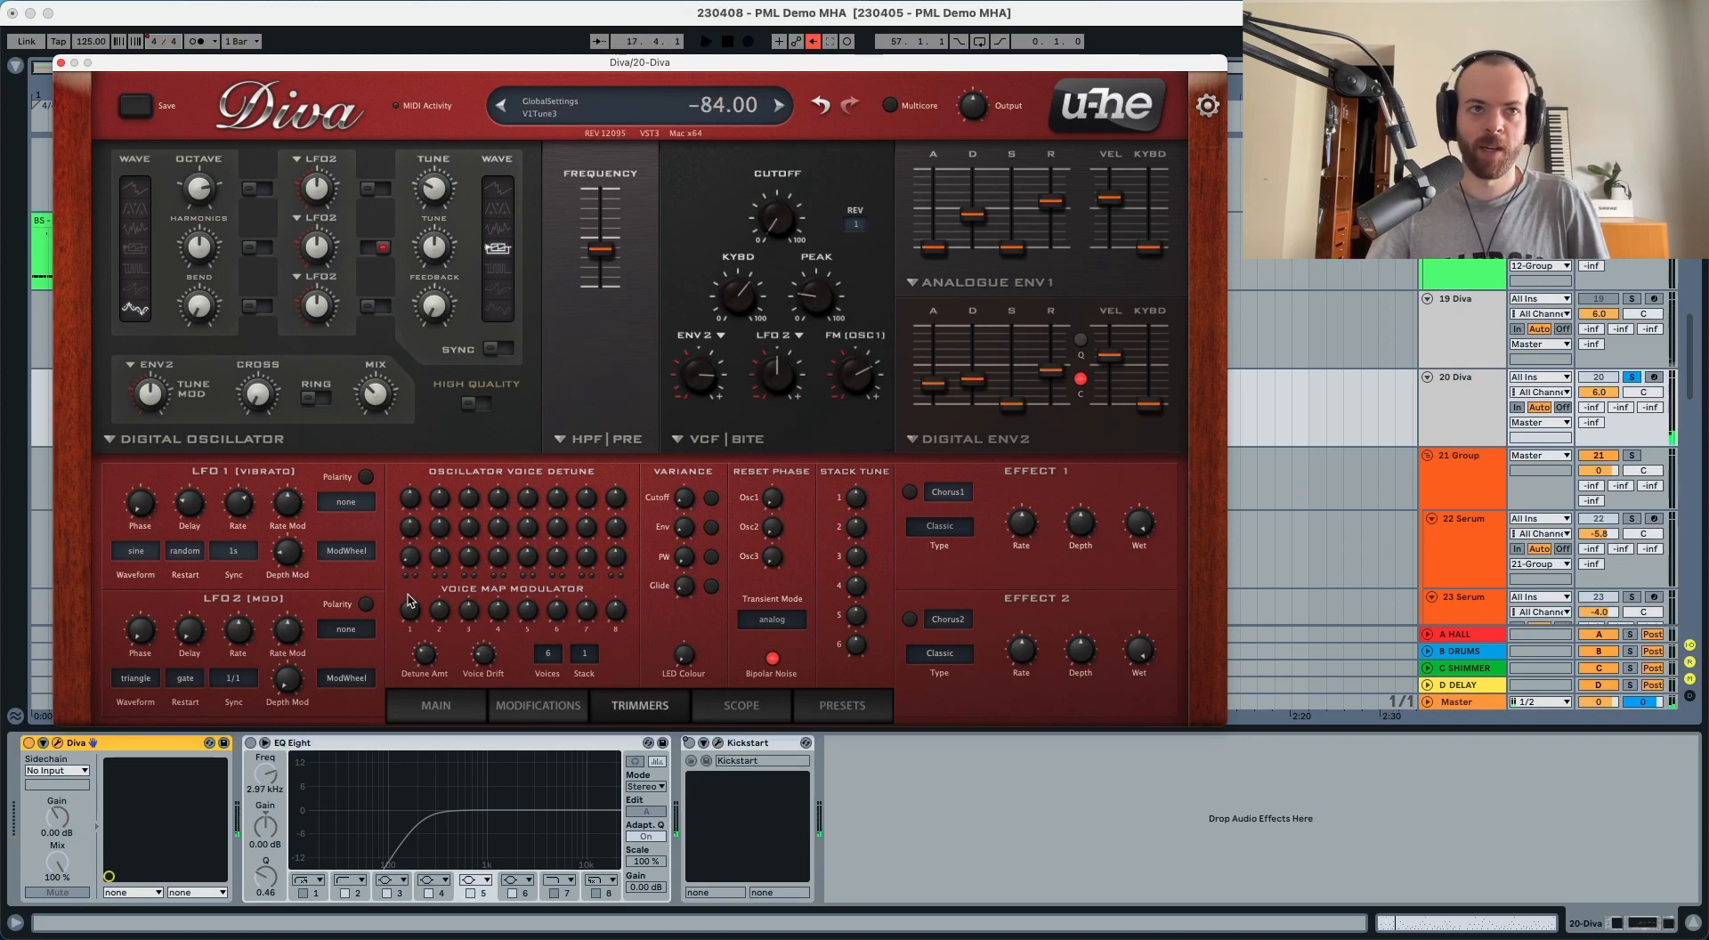
Lower the voice 1 detune of oscillator 1 to -100.00 while auditioning the clip.
key("space")
left_click_drag(410, 500, 406, 552)
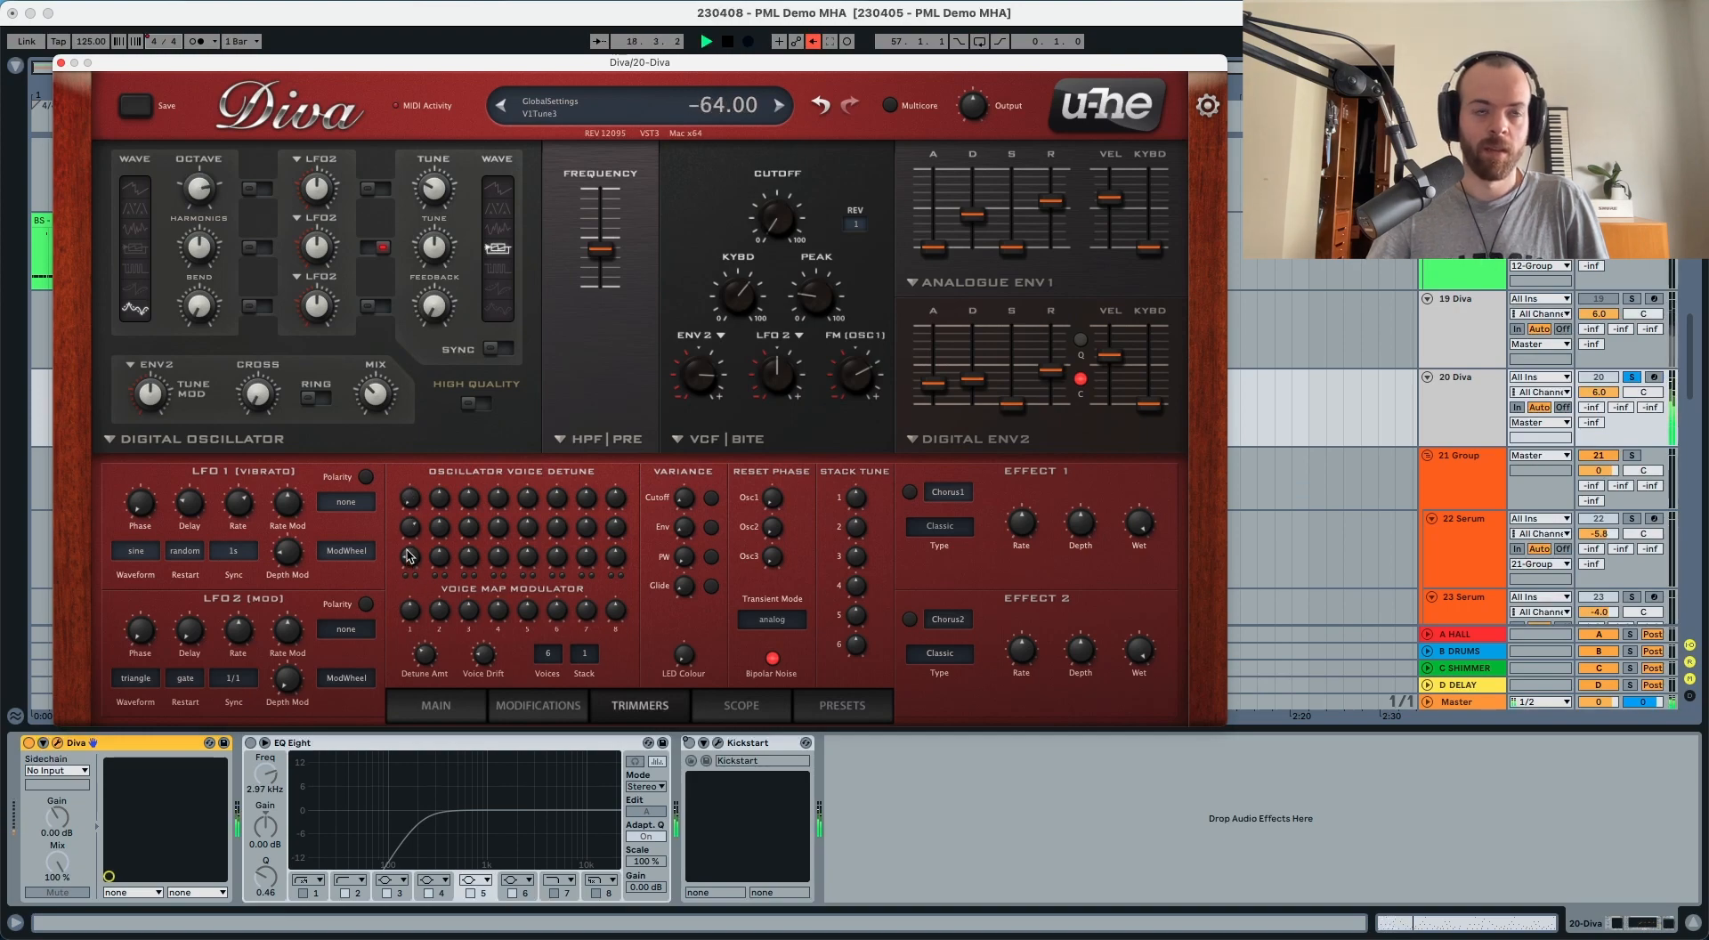
key("space")
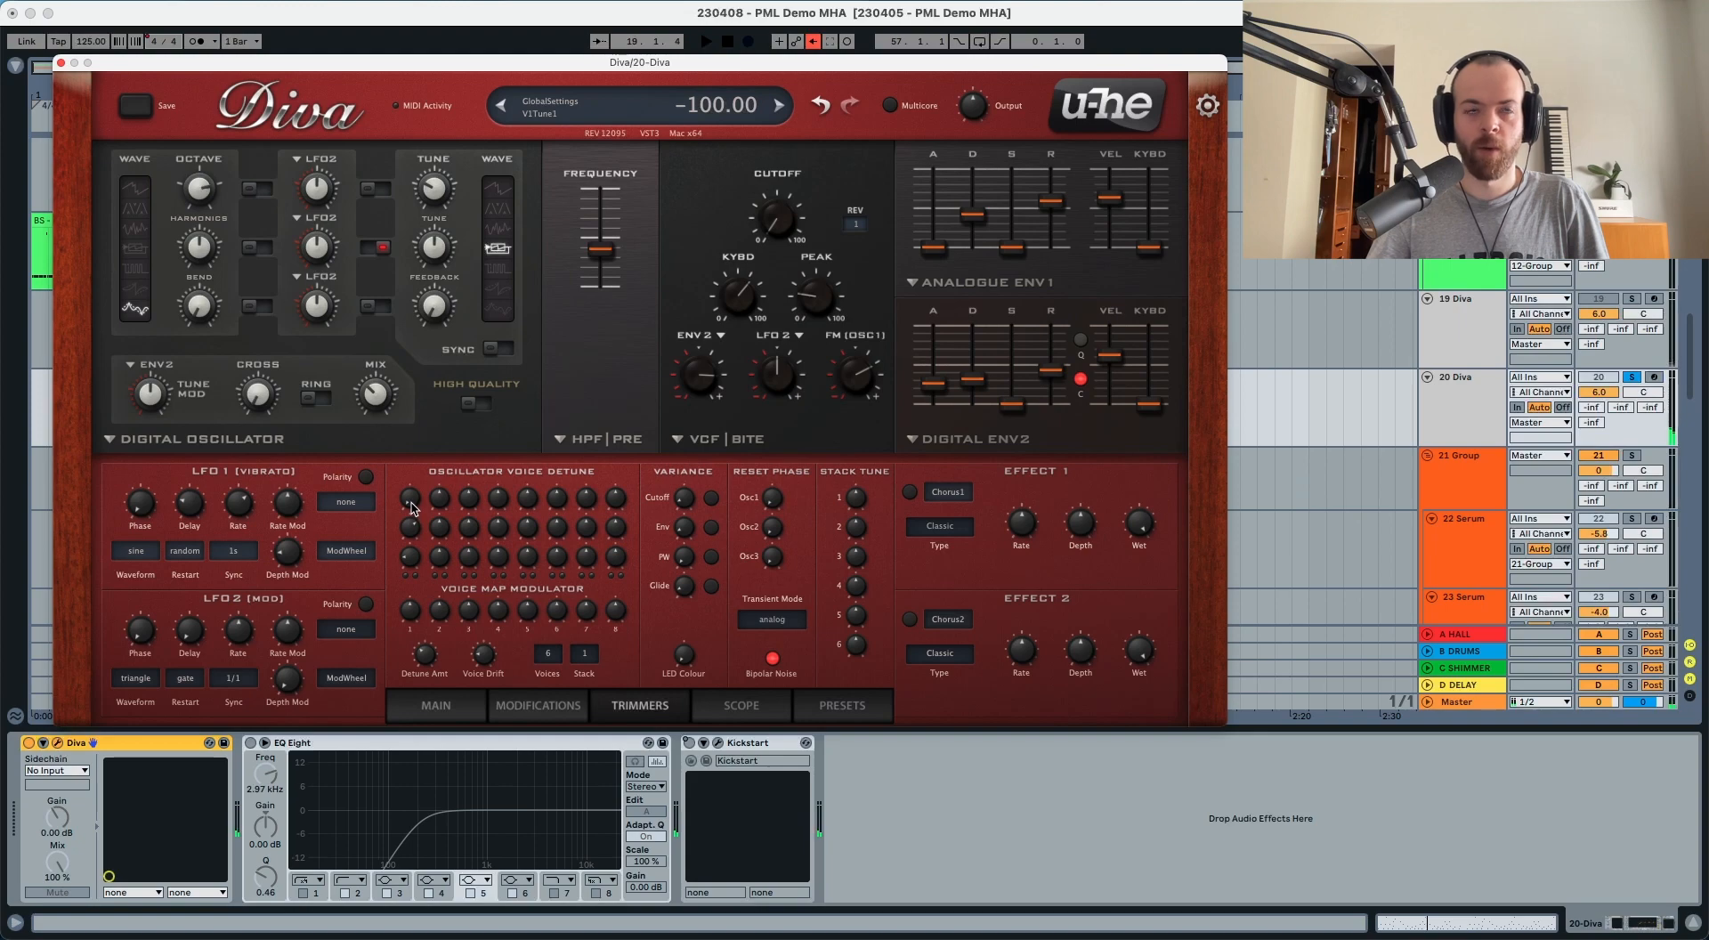
left_click_drag(412, 507, 409, 619)
key("space")
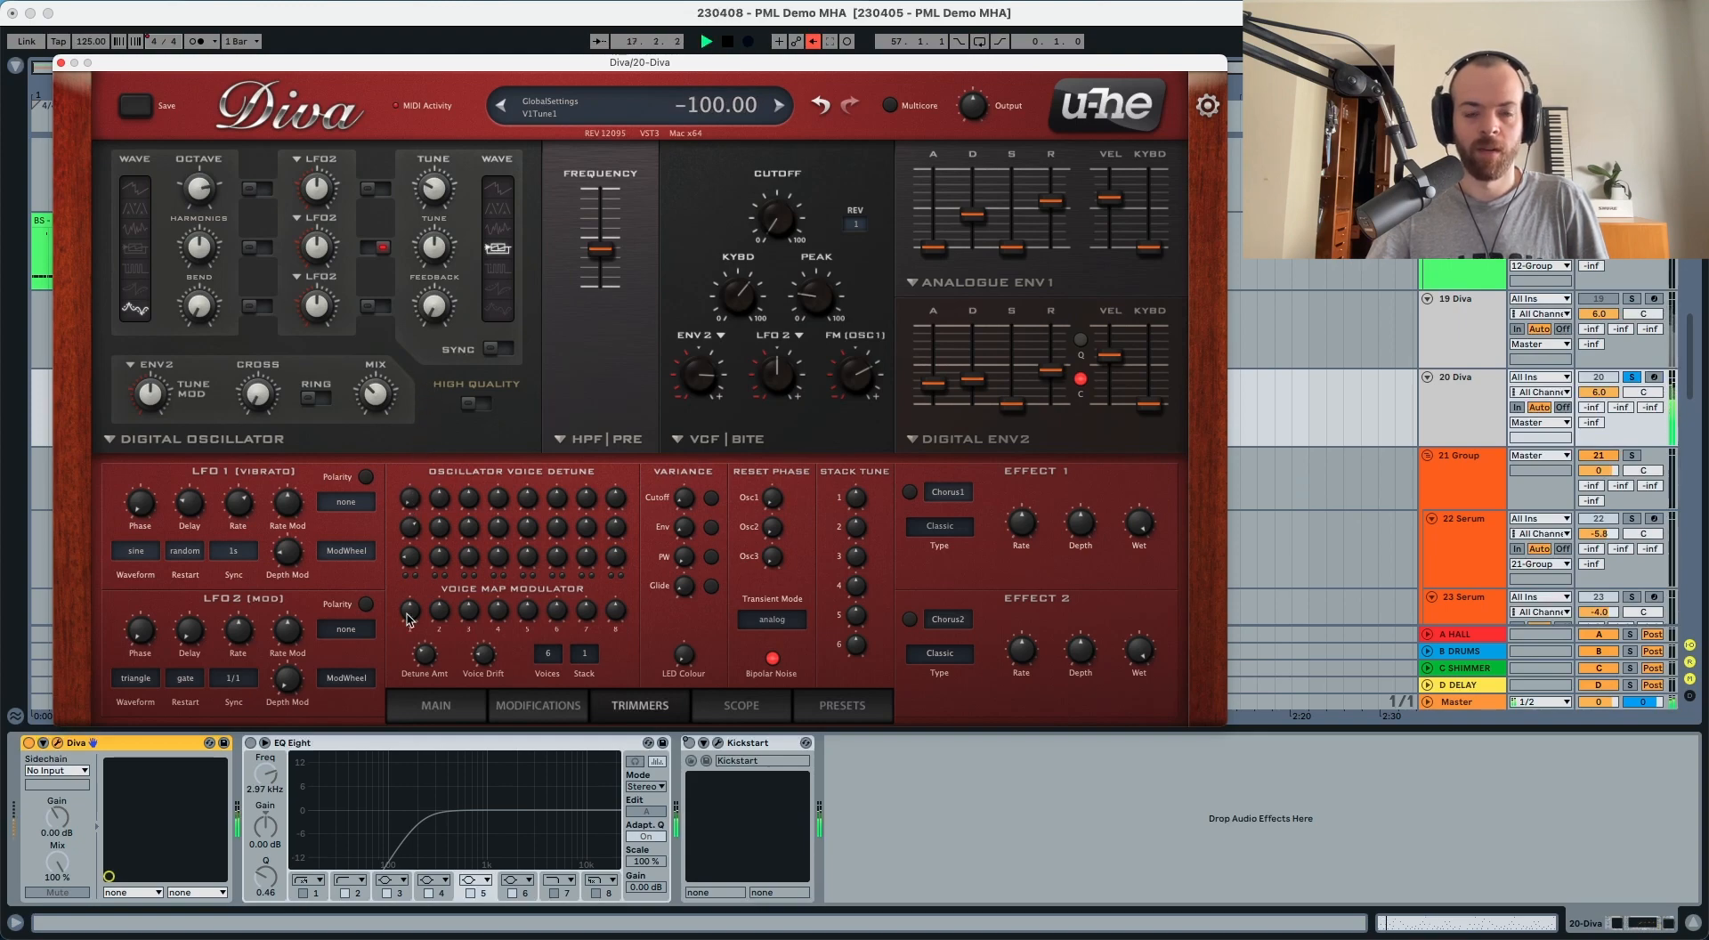
key("space")
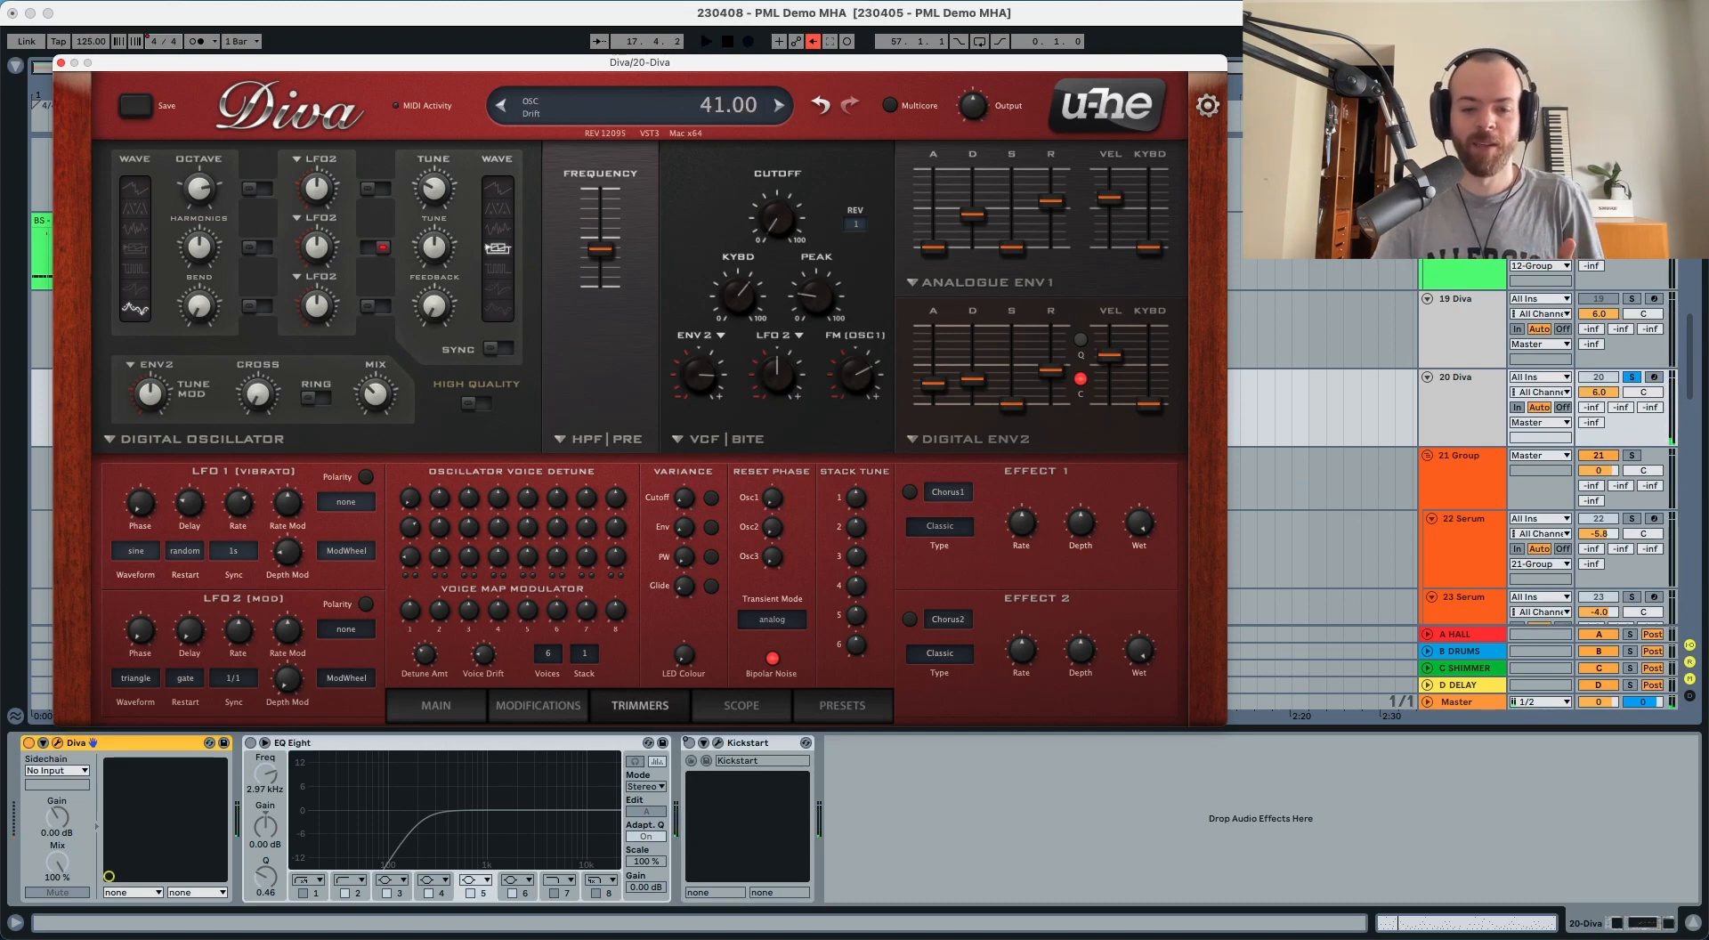
Load Delay1 into Effect 1, turn it on, and adjust its side volume and high-pass while auditioning the clip.
left_click(960, 500)
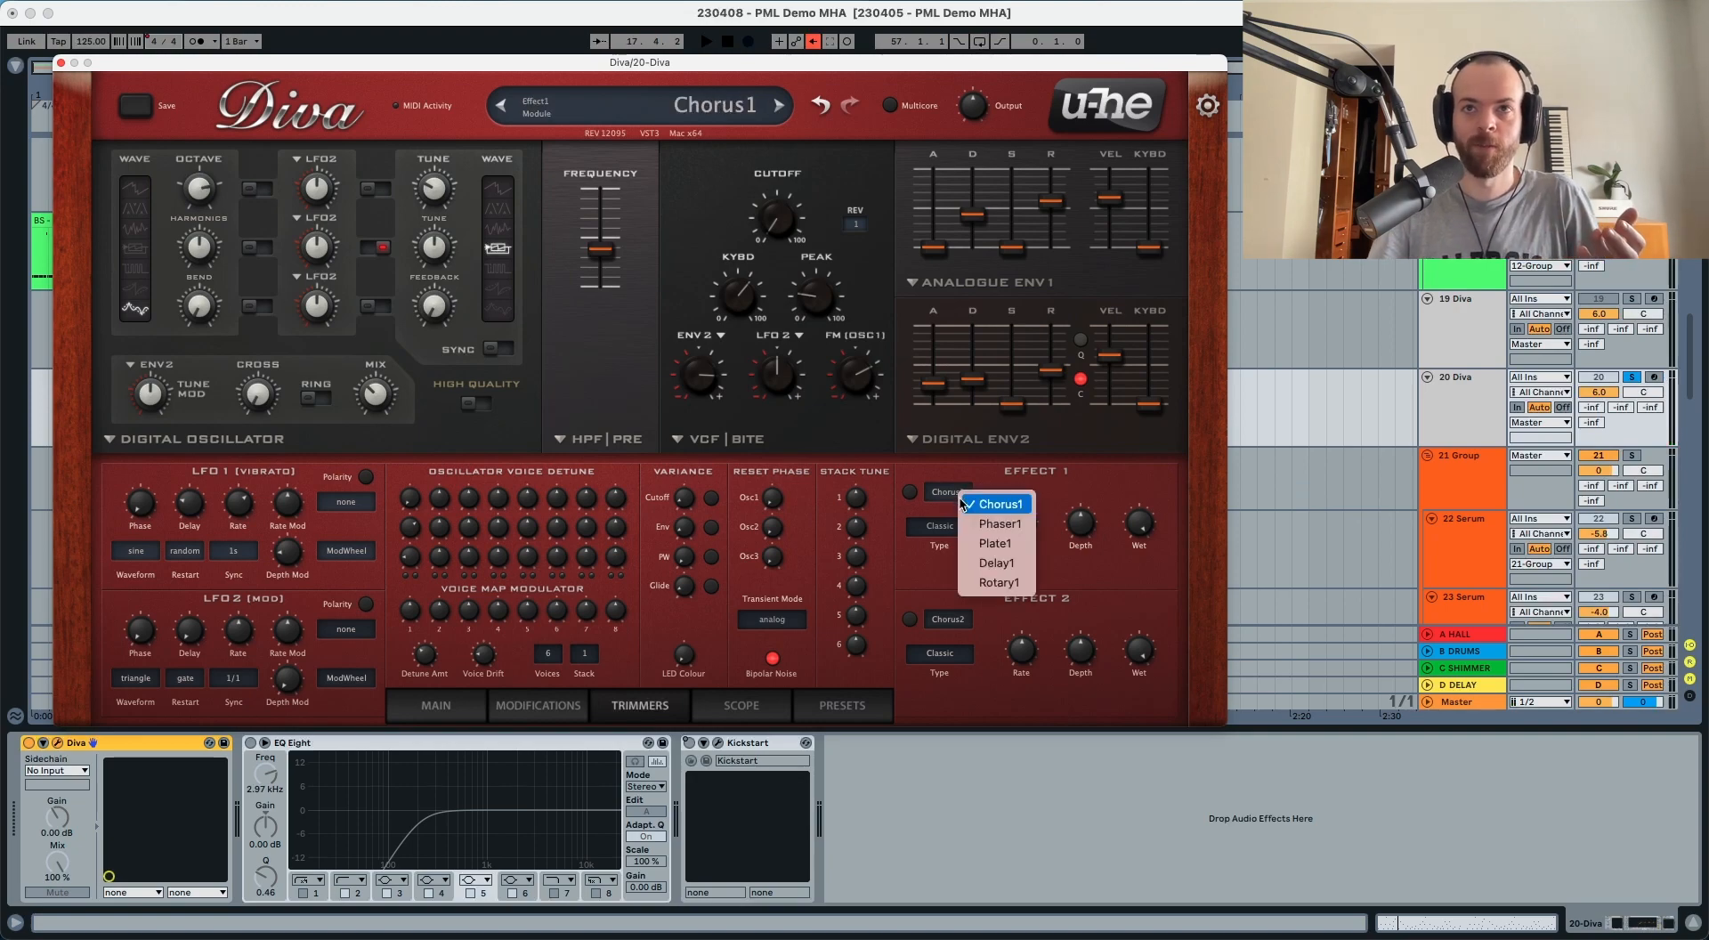
left_click(988, 567)
left_click(911, 493)
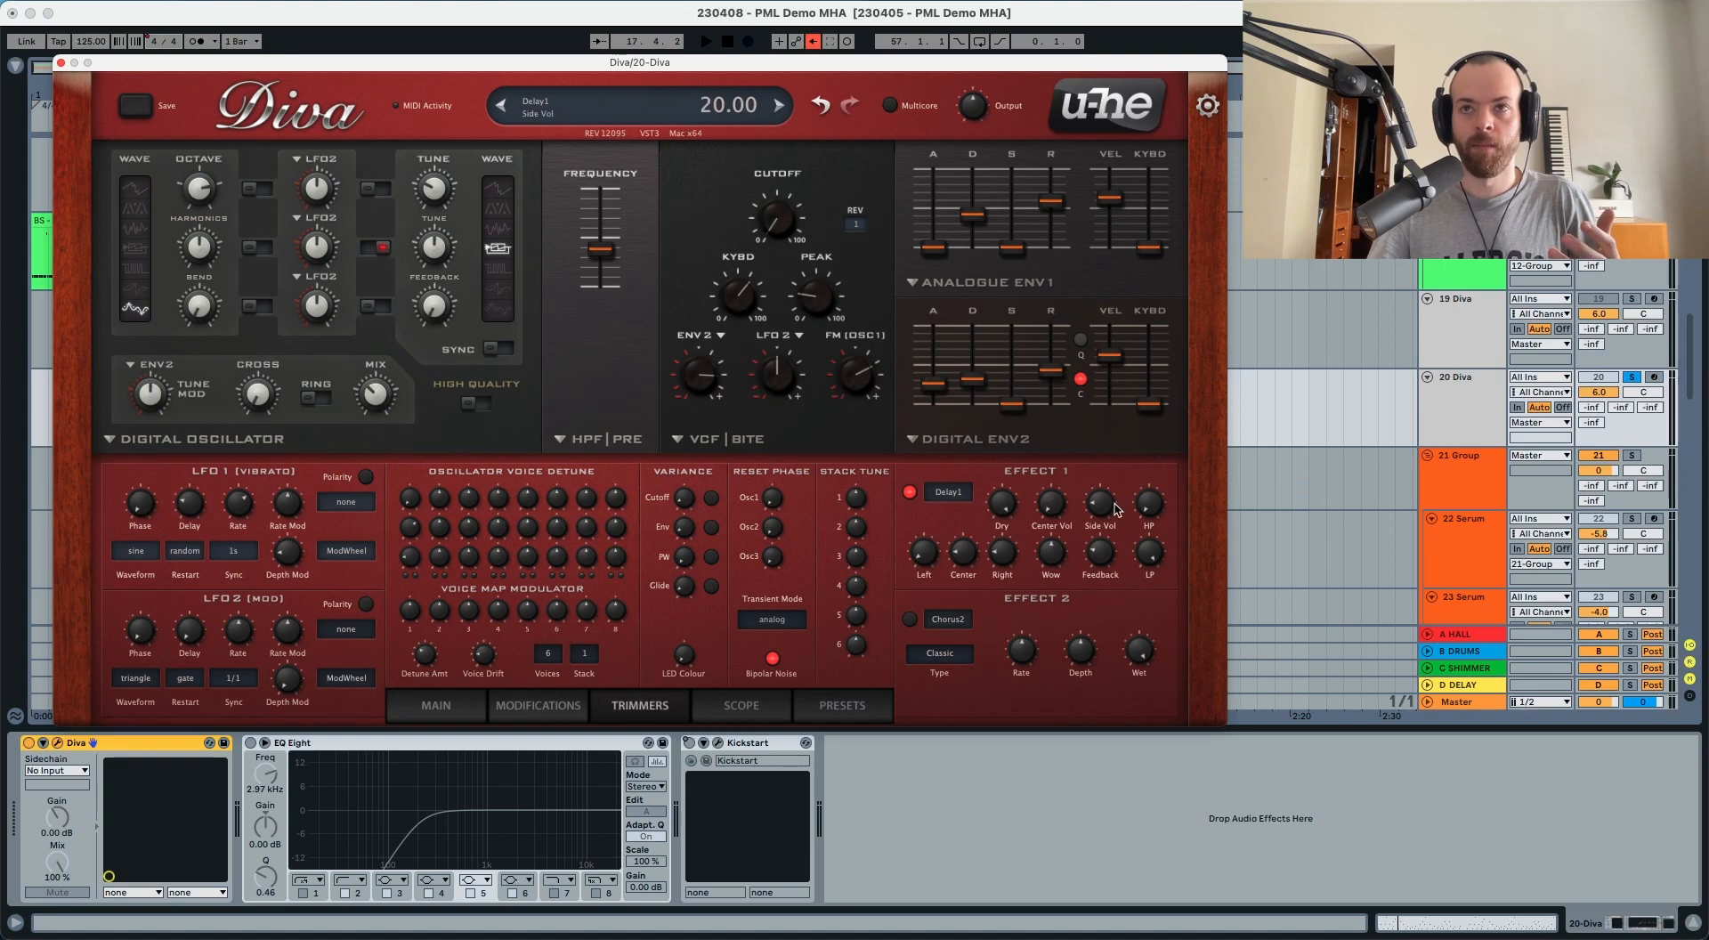
left_click_drag(1111, 506, 1110, 520)
key("space")
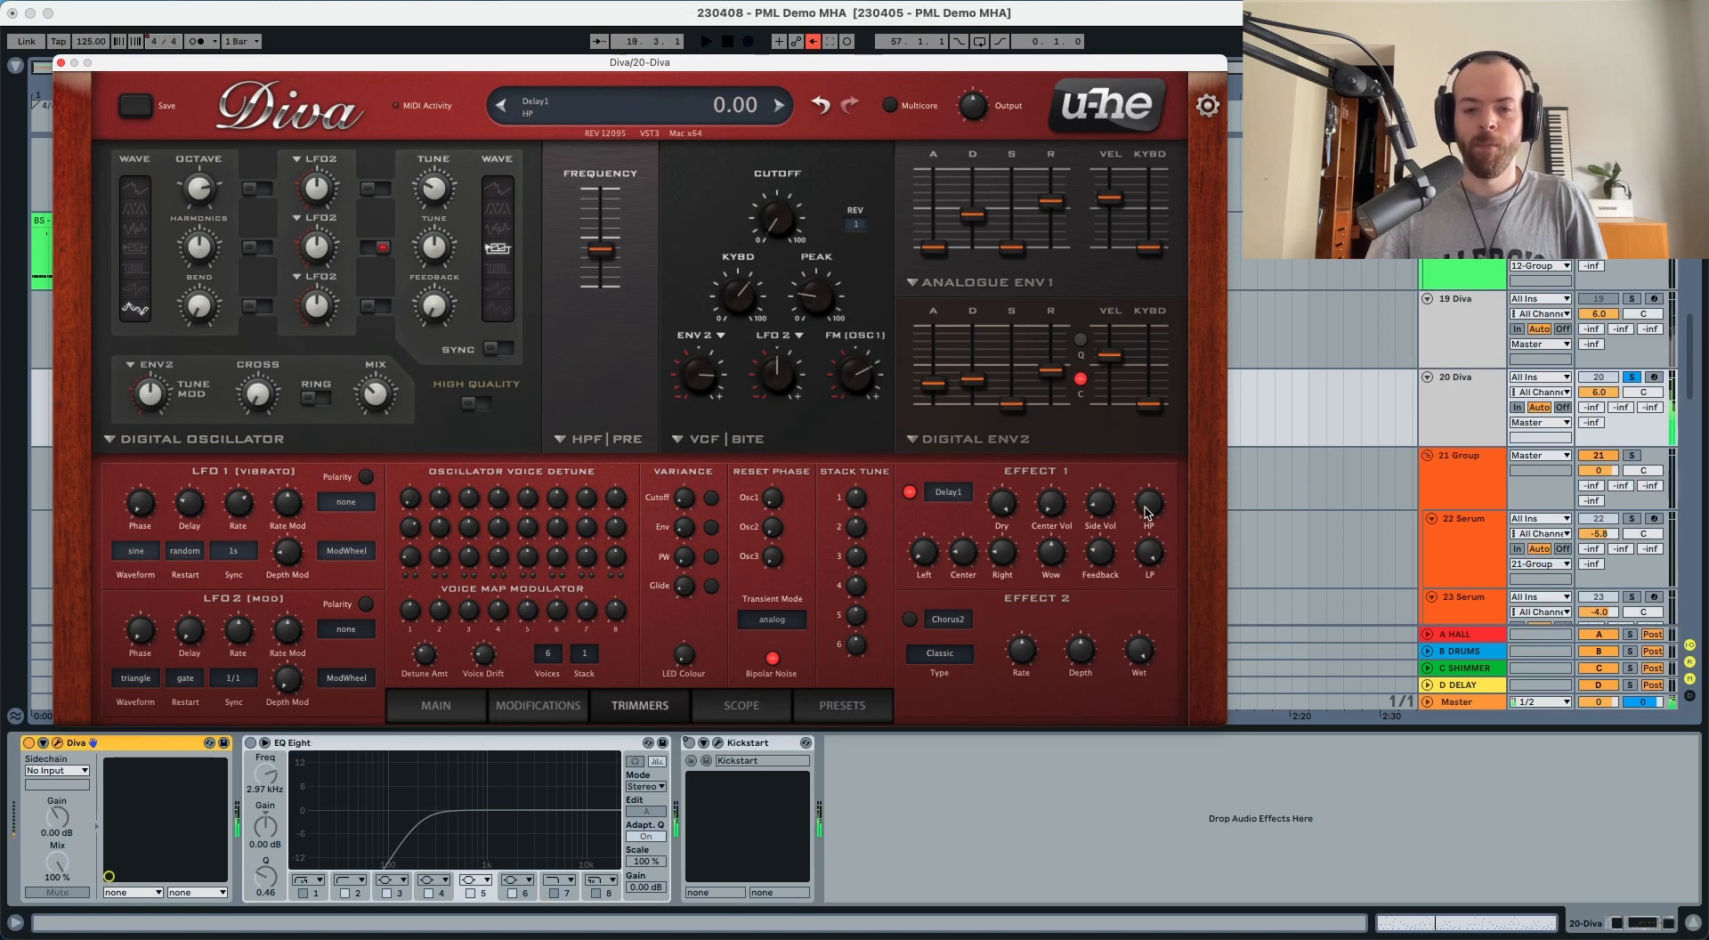
left_click_drag(1149, 513, 1160, 454)
key("space")
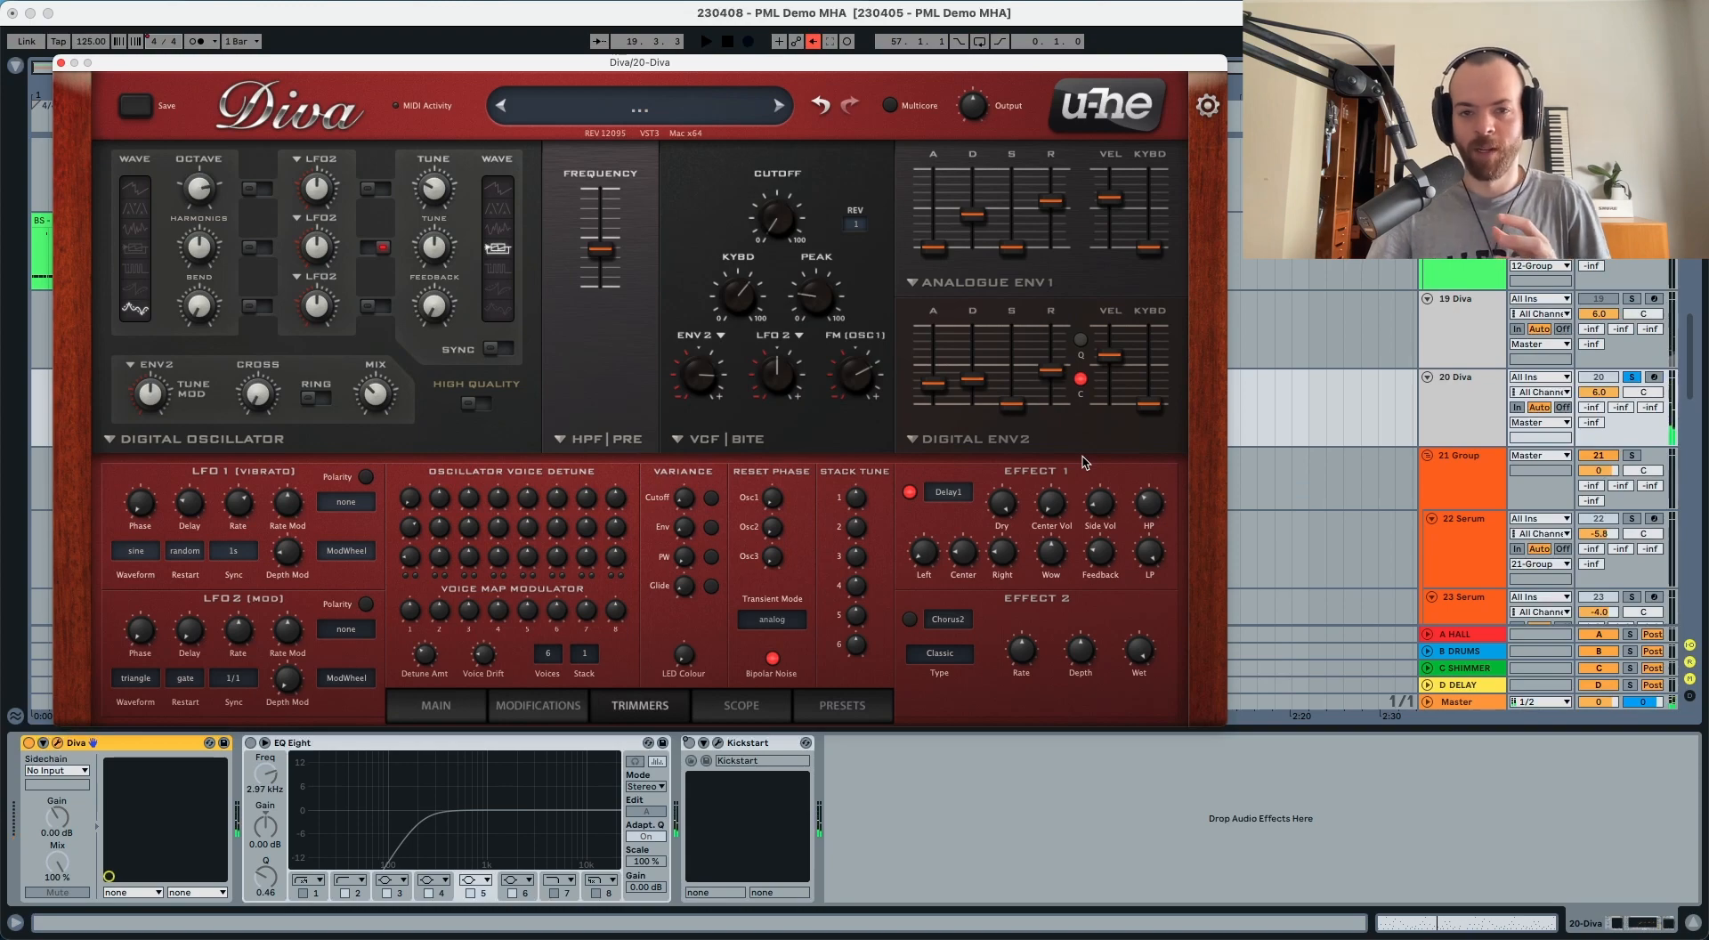
Set the right delay time of Delay1 to 9.80 and audition the clip.
mouse_move(981, 560)
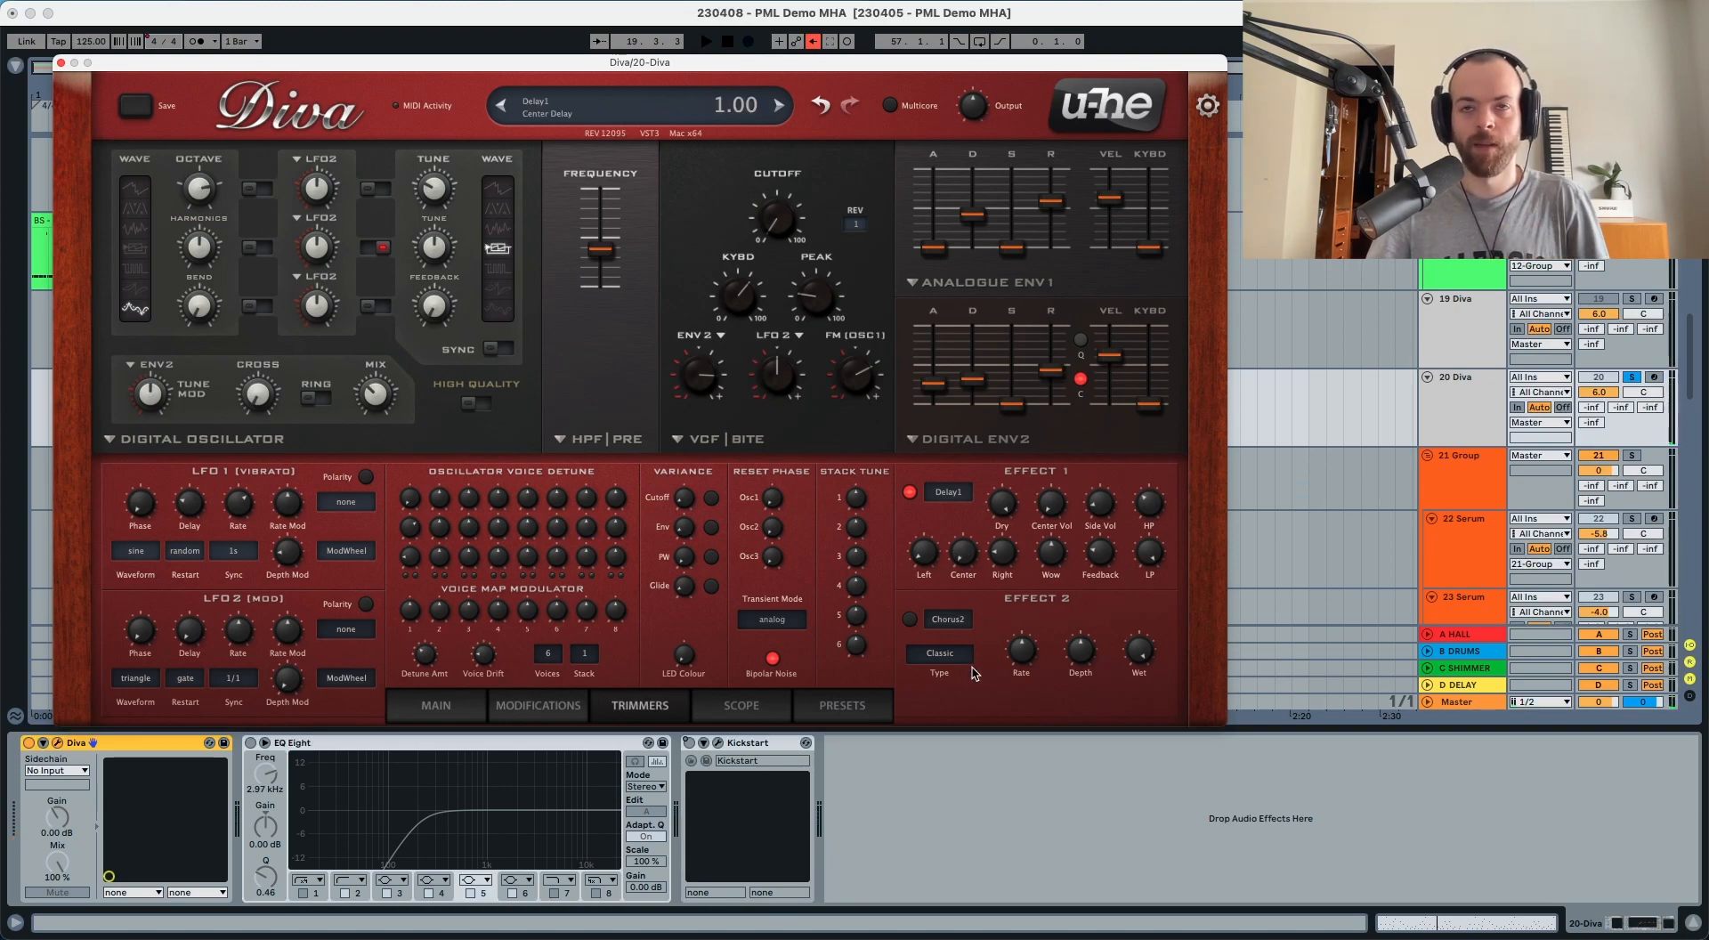
mouse_move(926, 558)
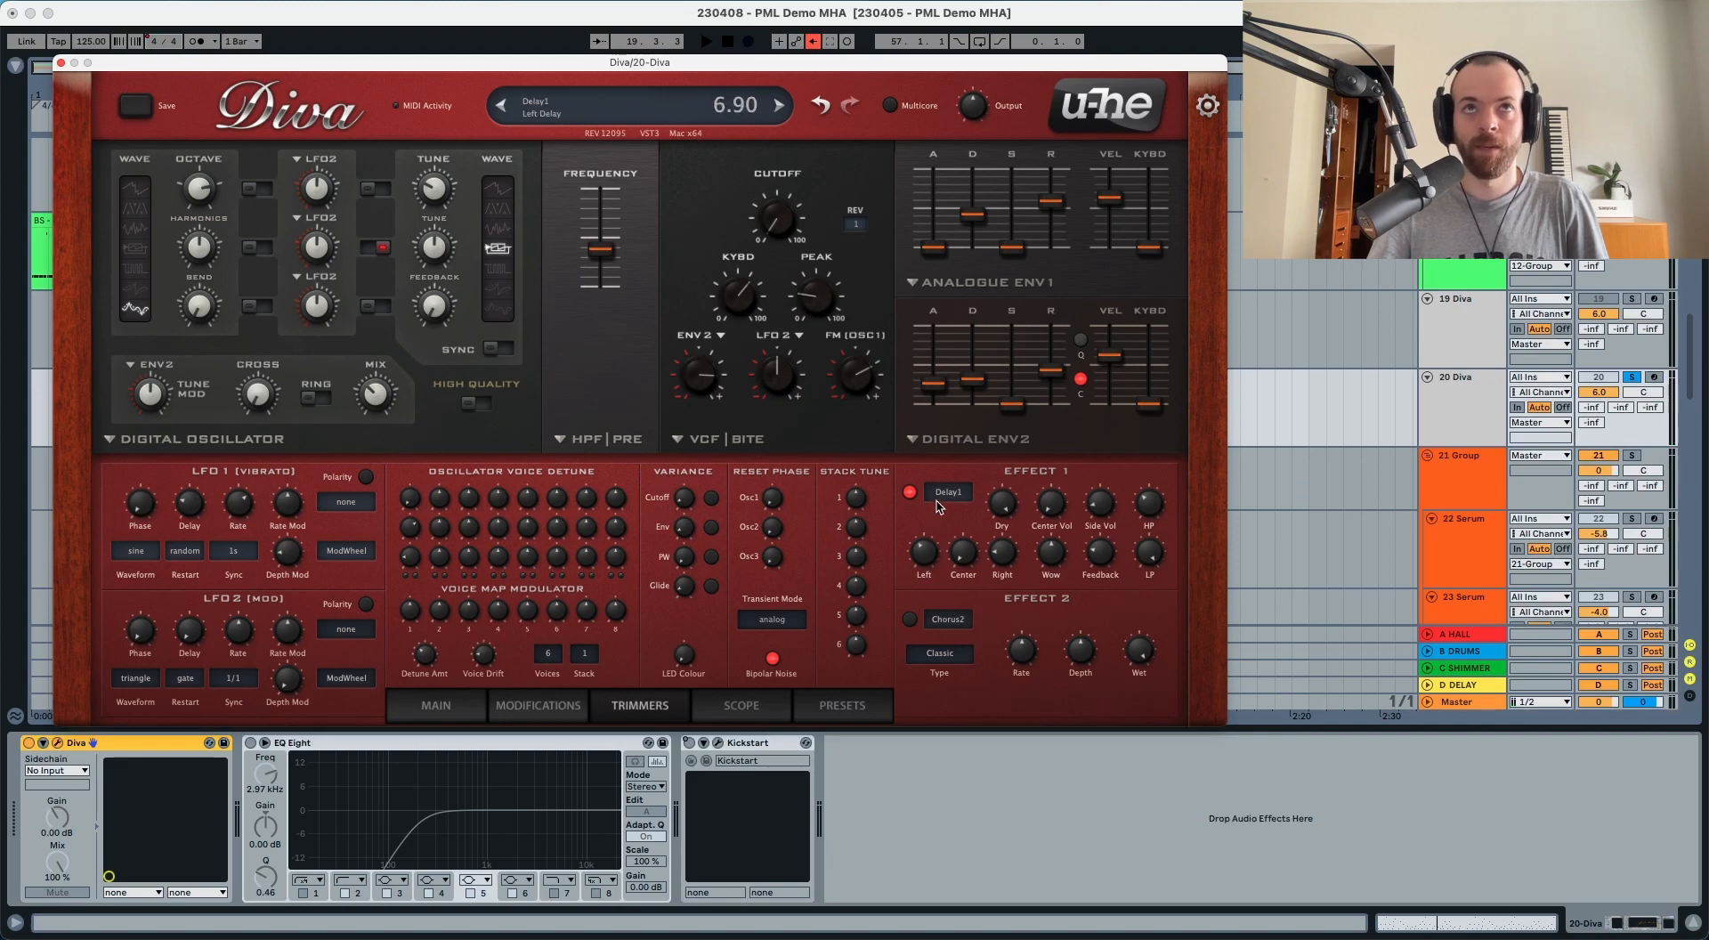
left_click_drag(937, 501, 943, 463)
key("space")
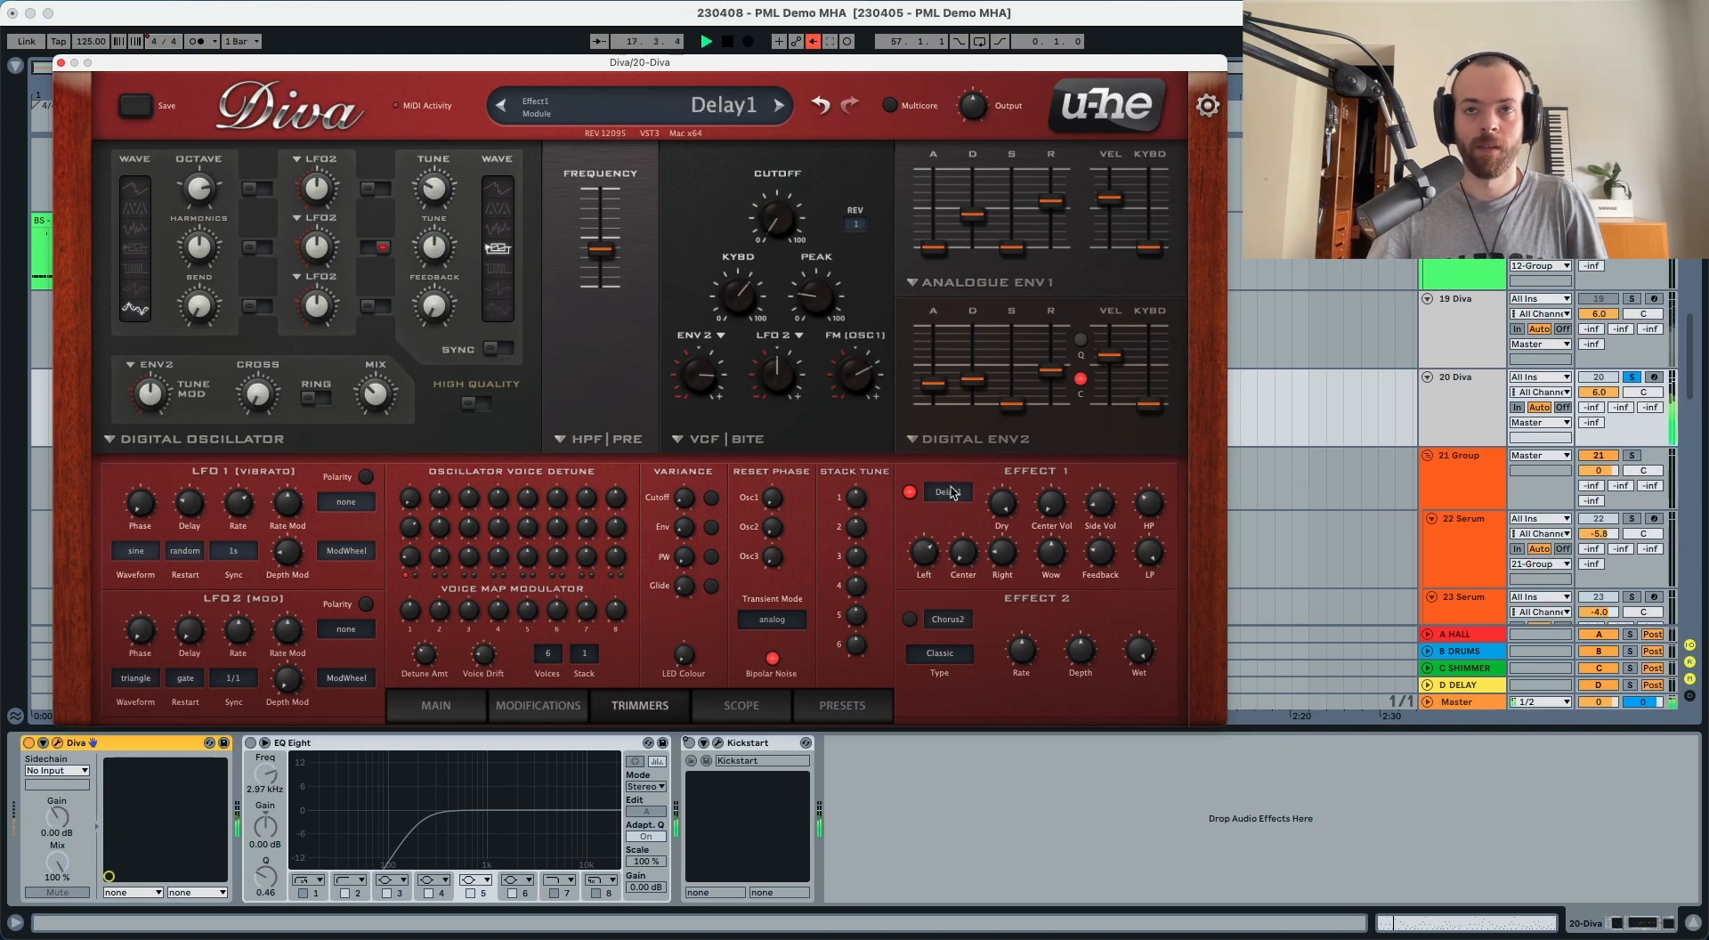
left_click_drag(993, 577, 1017, 519)
key("space")
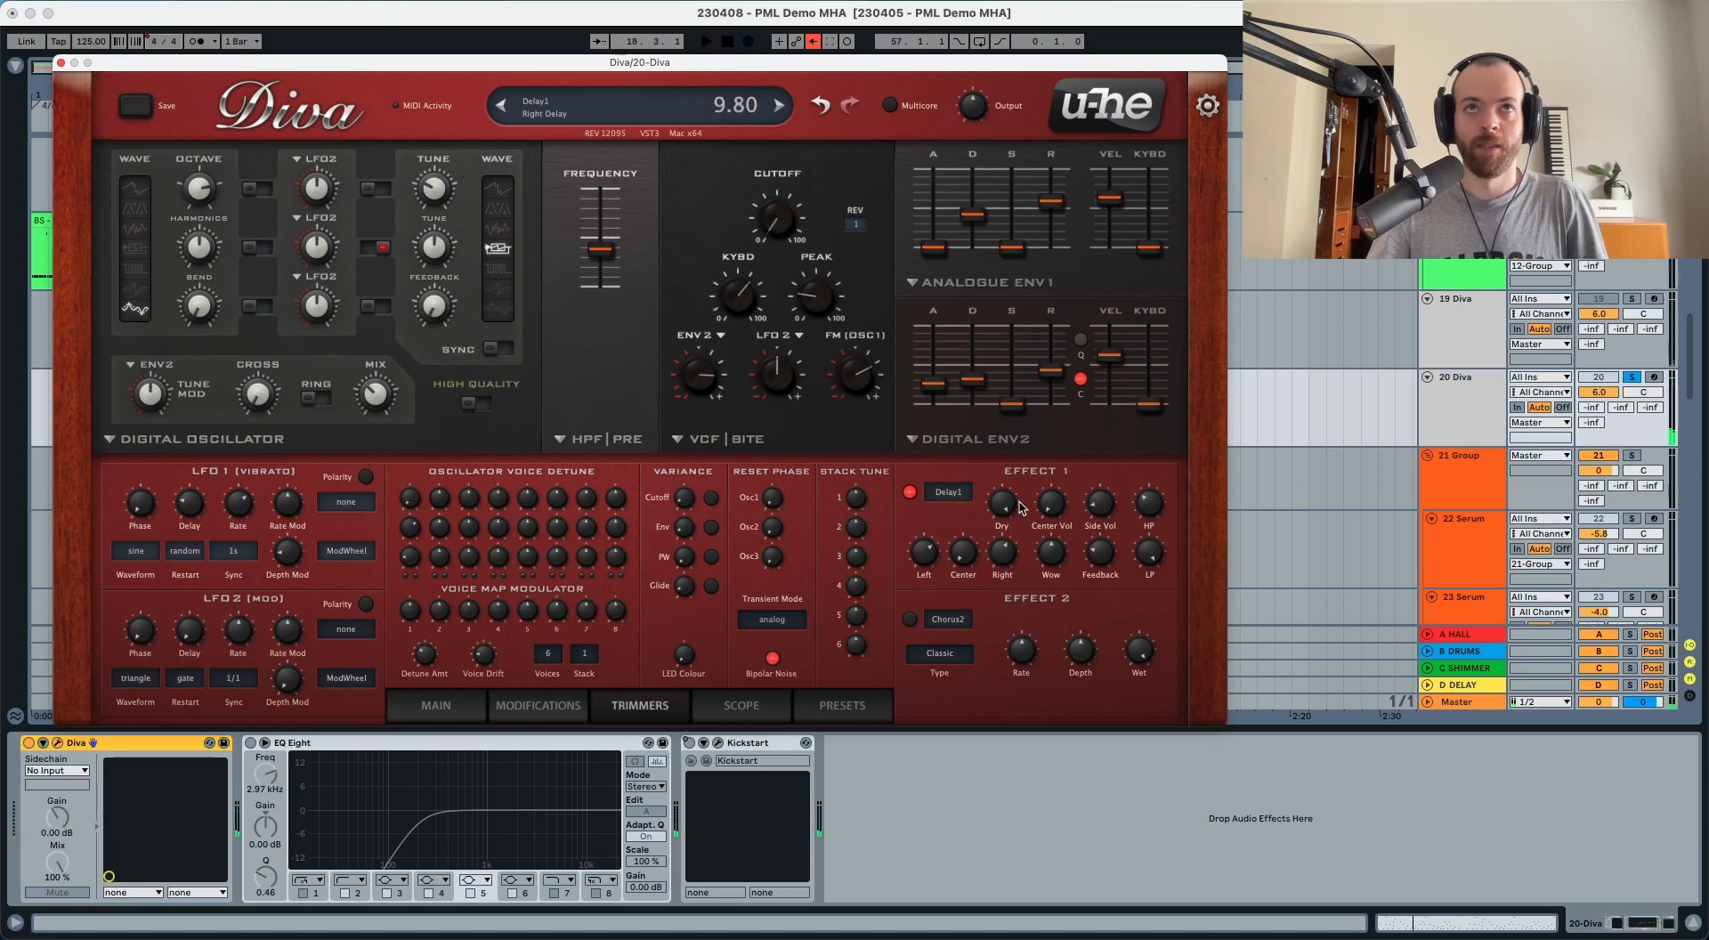
Set the Wow of Delay1 to 67.00 and its feedback to 70.50 while auditioning the clip.
key("space")
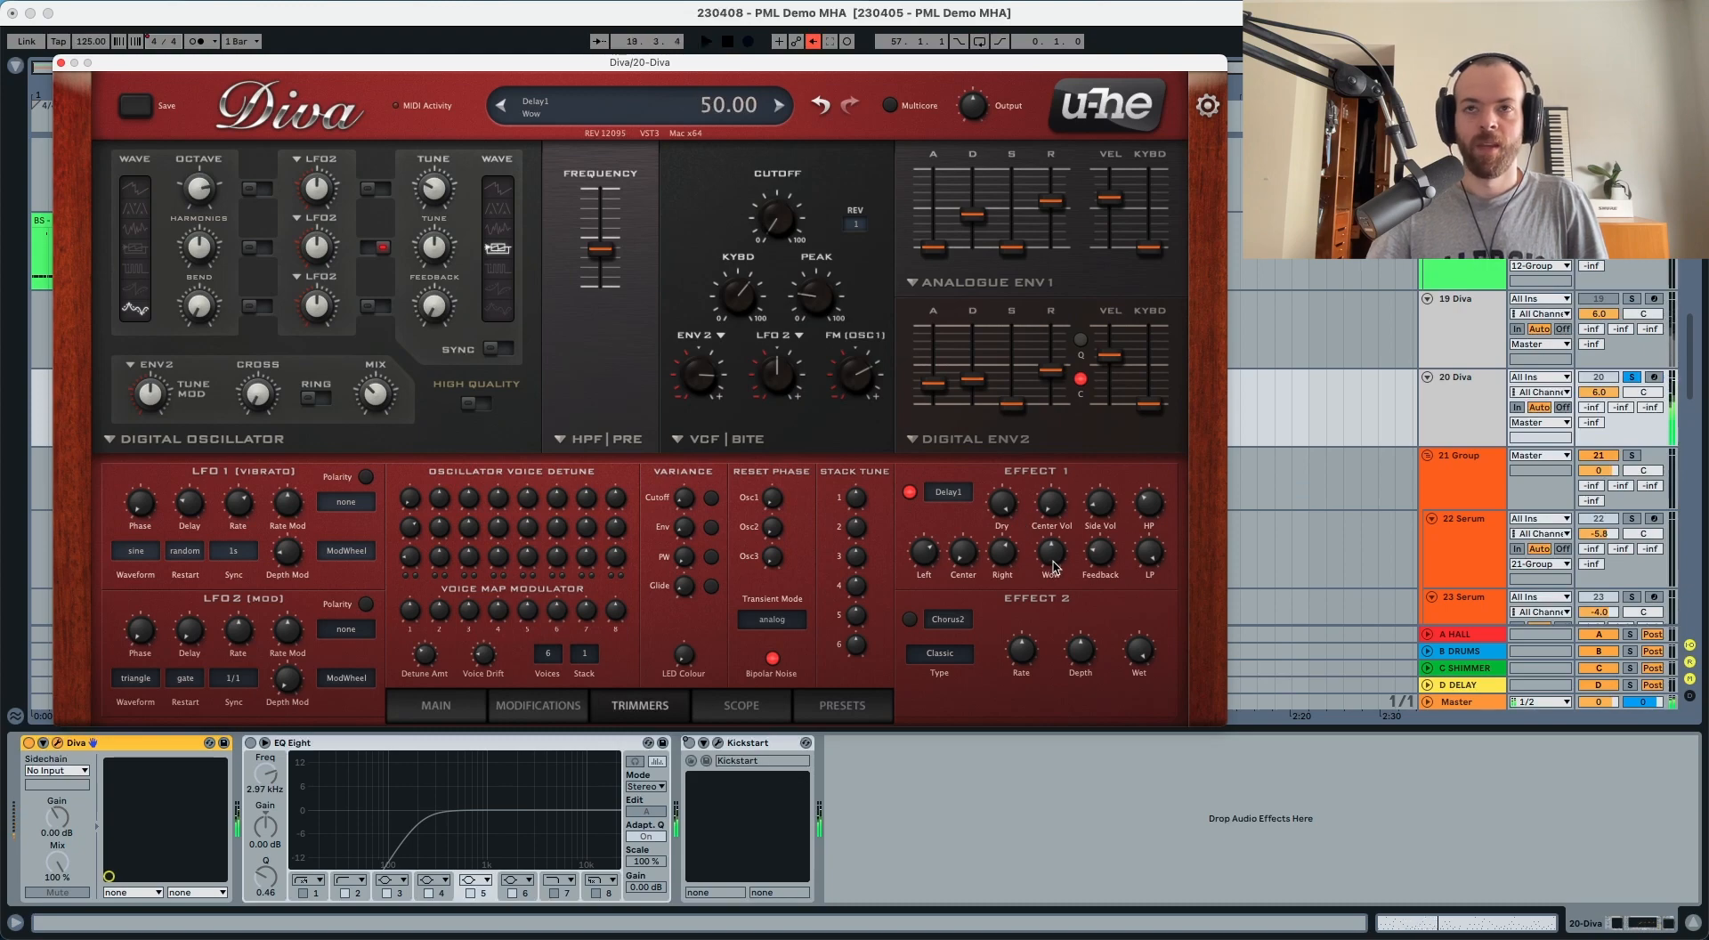
left_click_drag(1055, 563, 1061, 536)
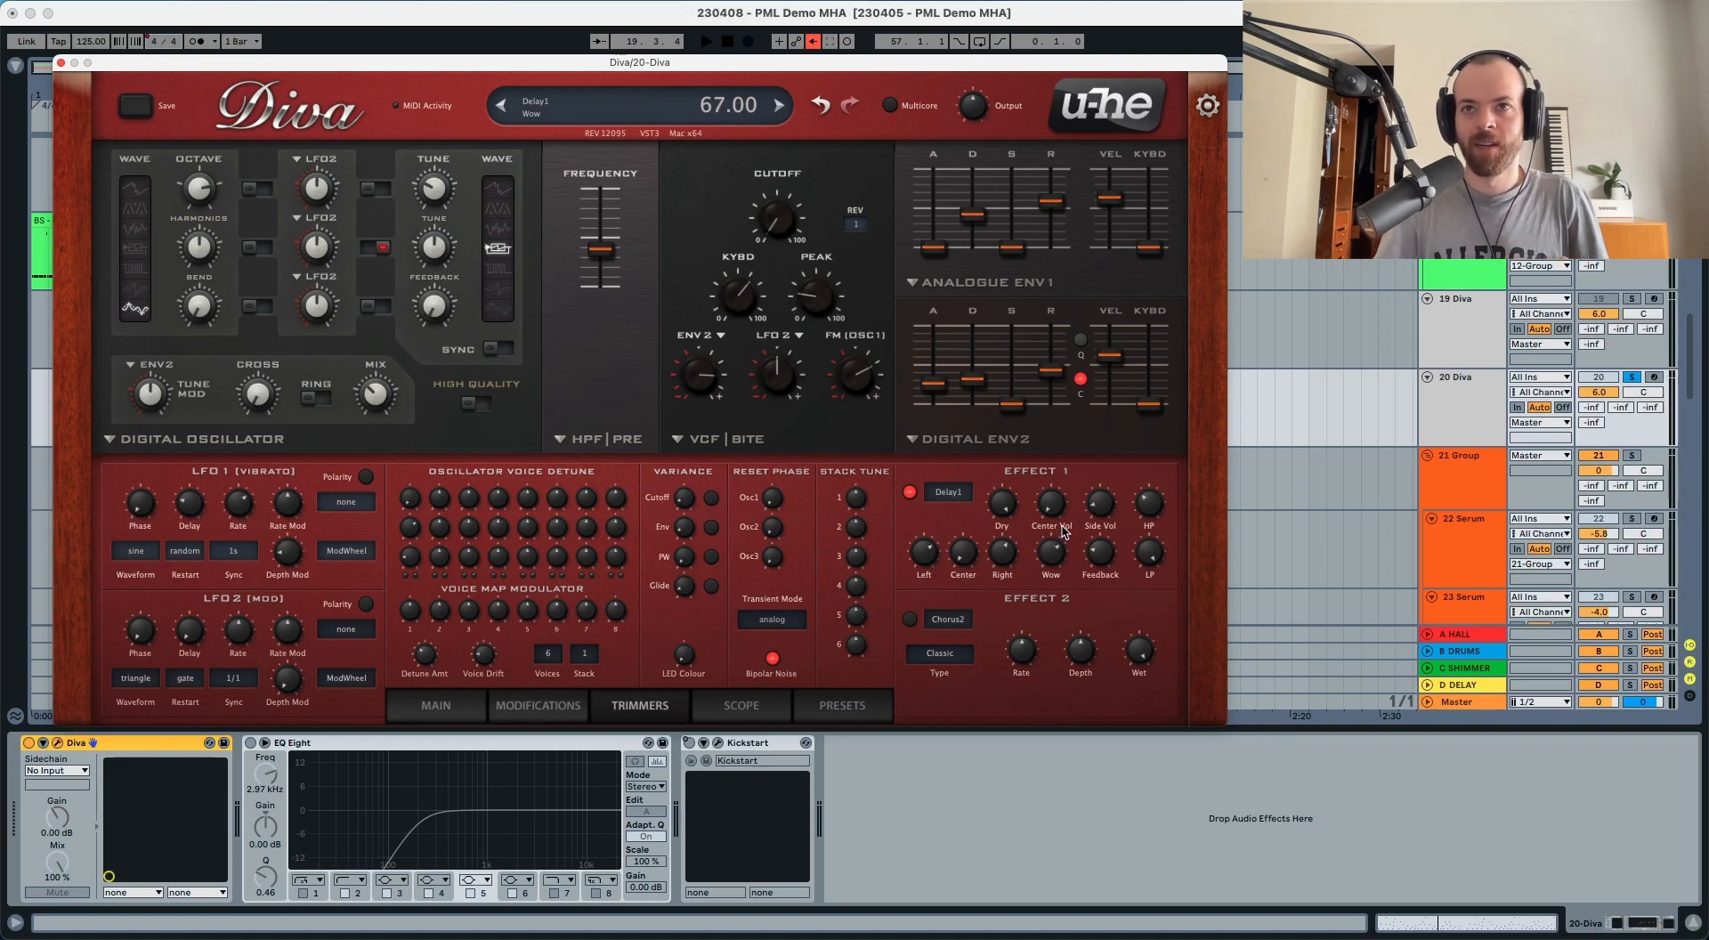
left_click_drag(1100, 554, 1121, 465)
key("space")
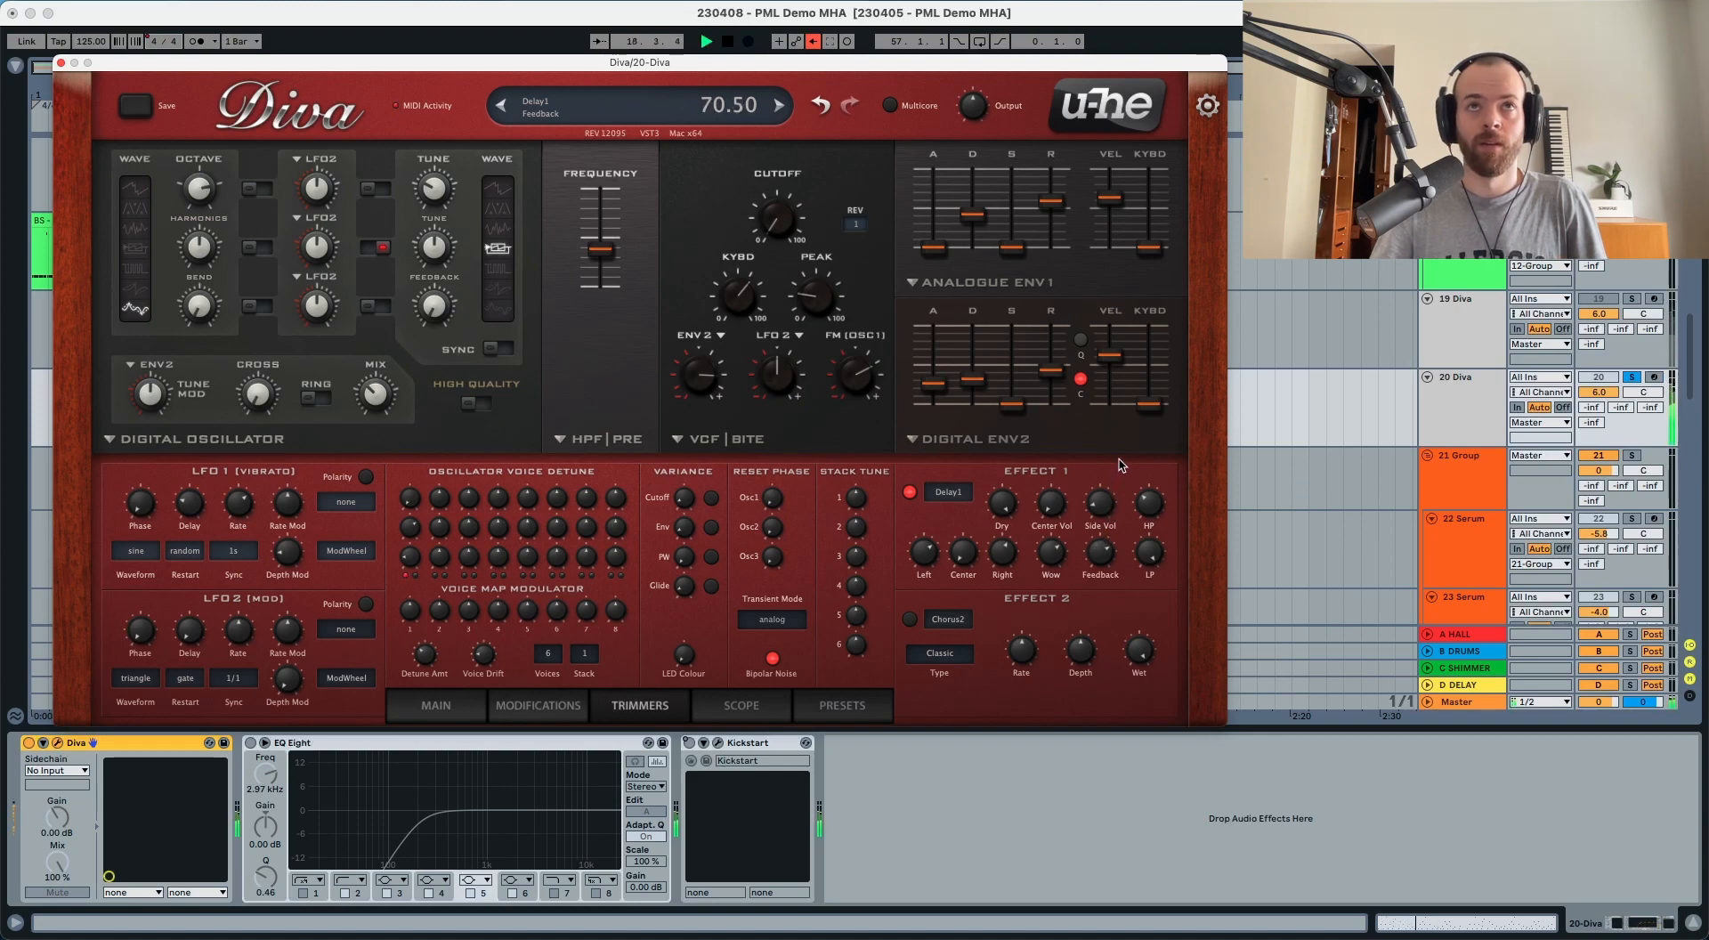
Load Plate2 into Effect 2 and turn the effect on.
left_click(953, 619)
left_click(987, 662)
left_click(910, 620)
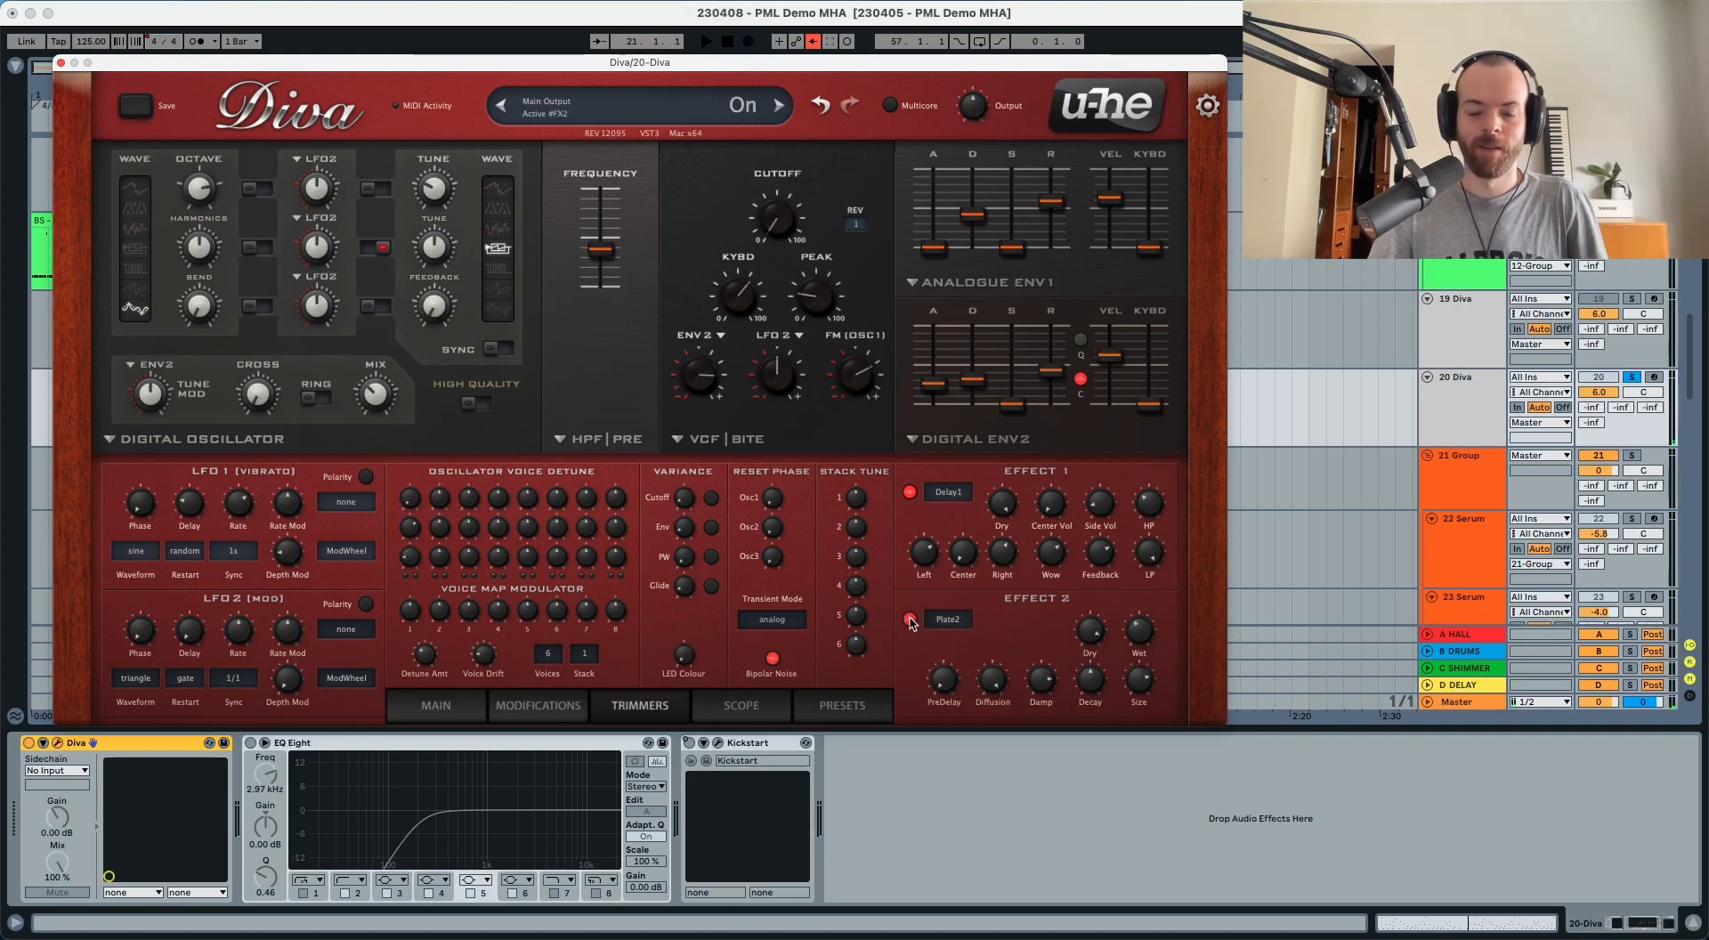
Adjust the dry level and diffusion of the Plate2 reverb while auditioning the clip.
left_click_drag(1090, 650, 1131, 685)
key("space")
key("space")
key("space")
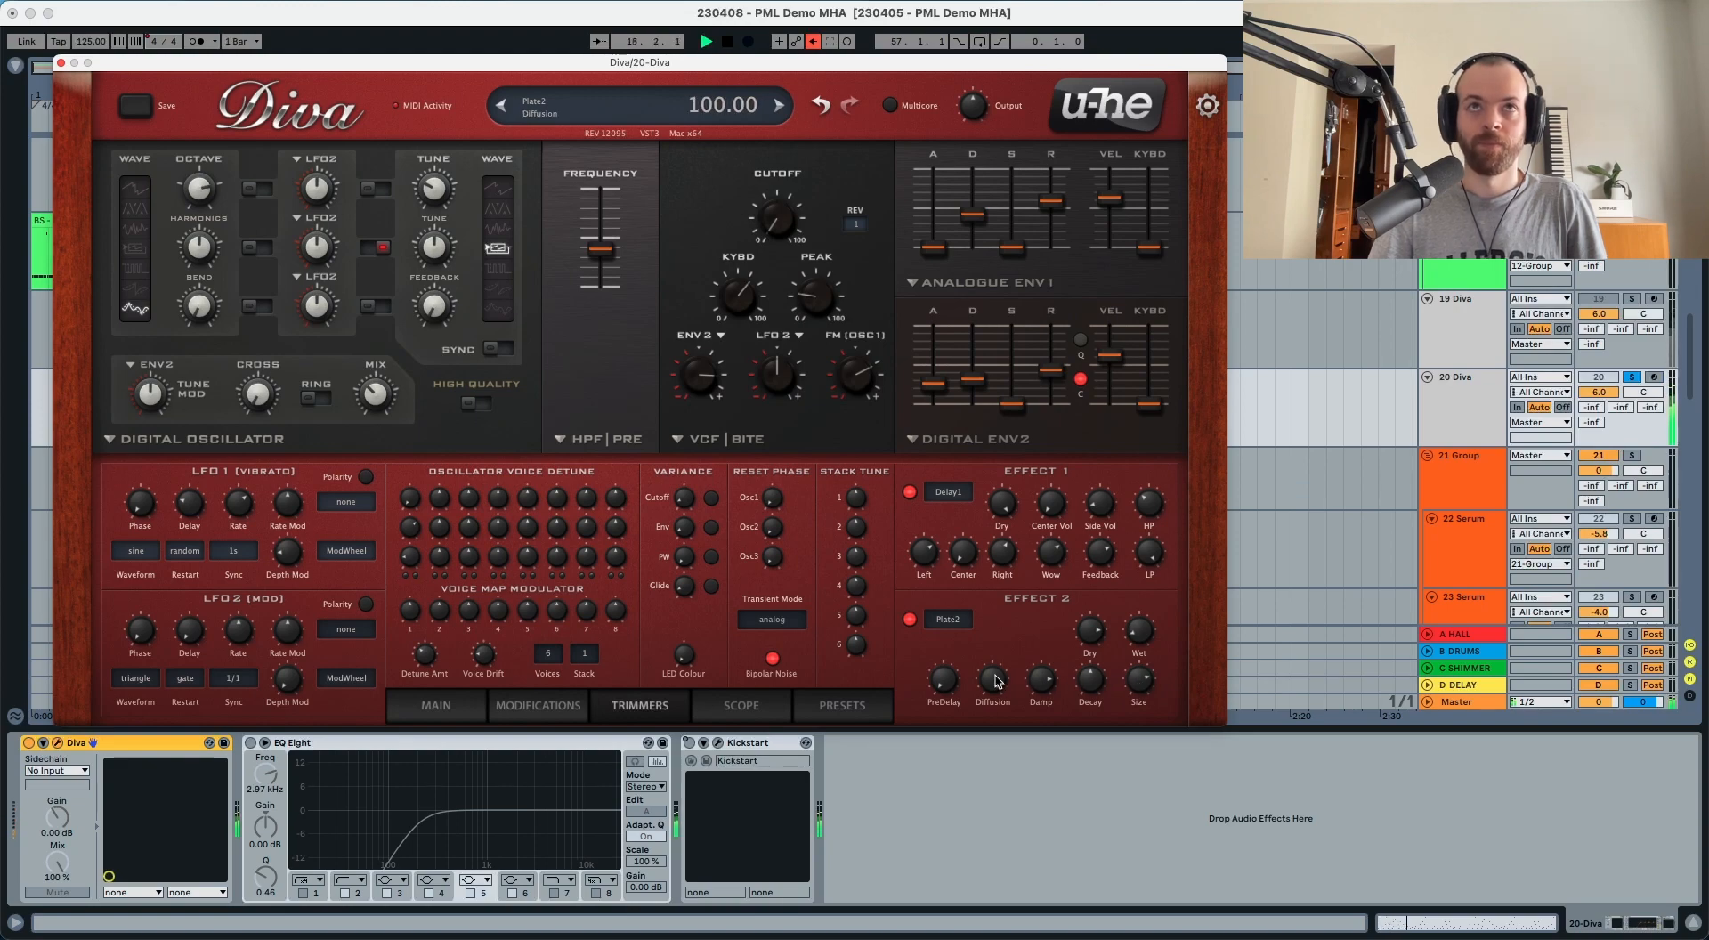
left_click_drag(997, 682, 997, 696)
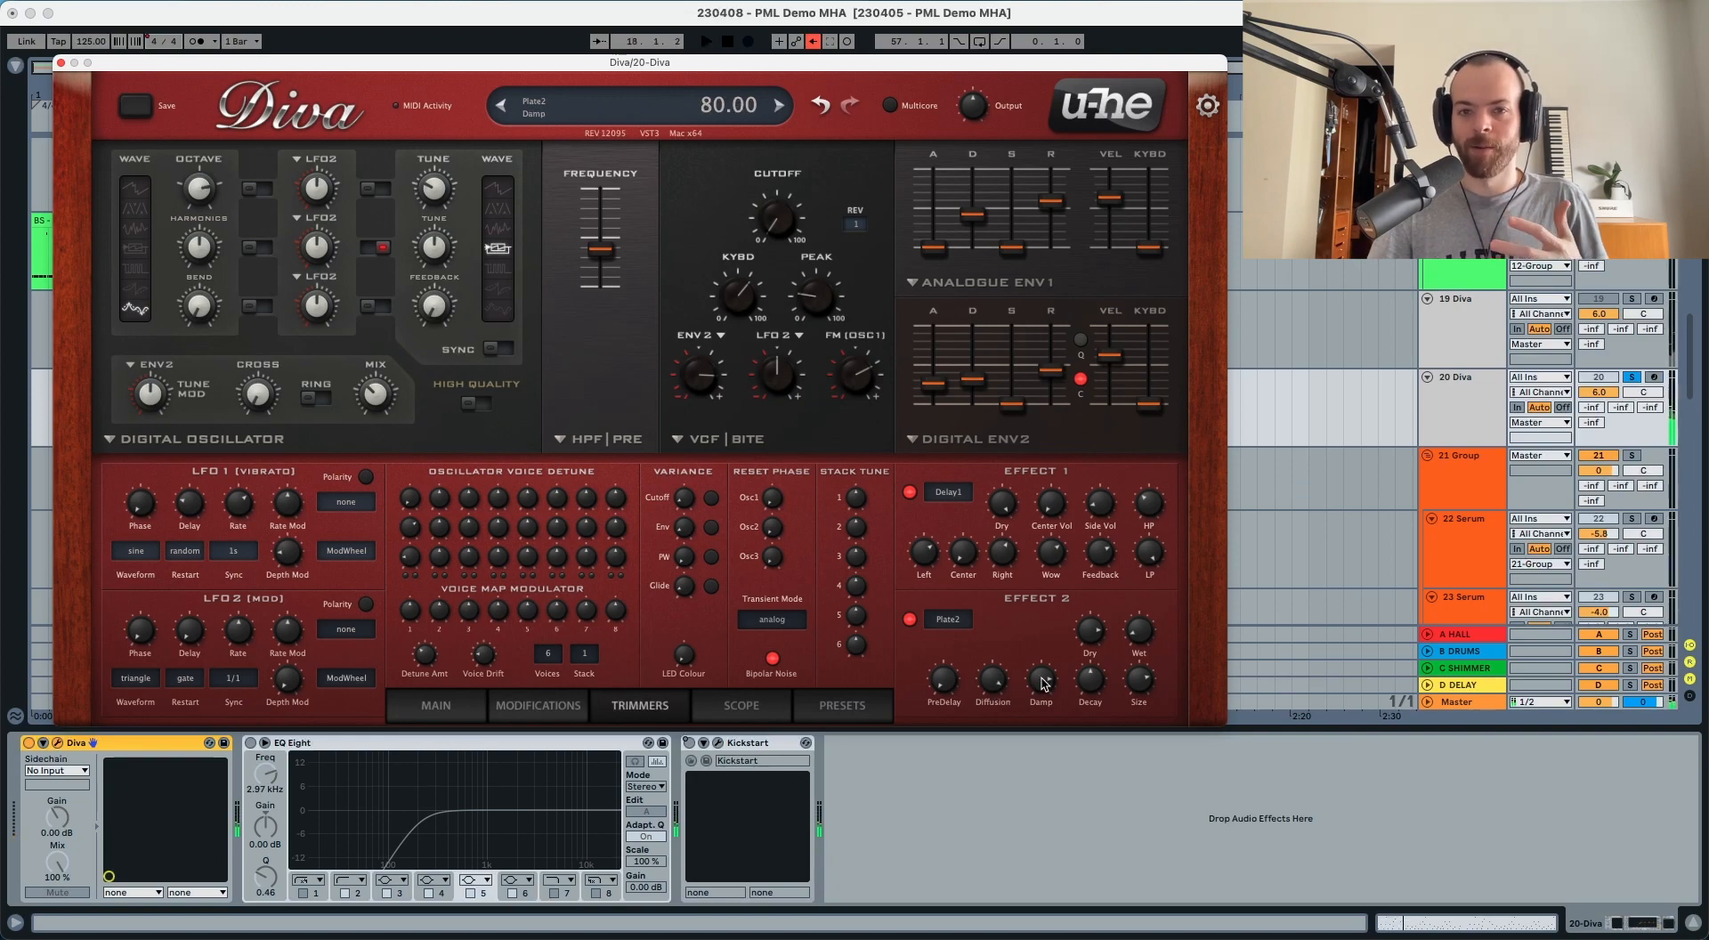
Set the Damp of Plate2 to 47.50 and adjust its decay while auditioning the clip.
left_click_drag(1043, 682, 1043, 747)
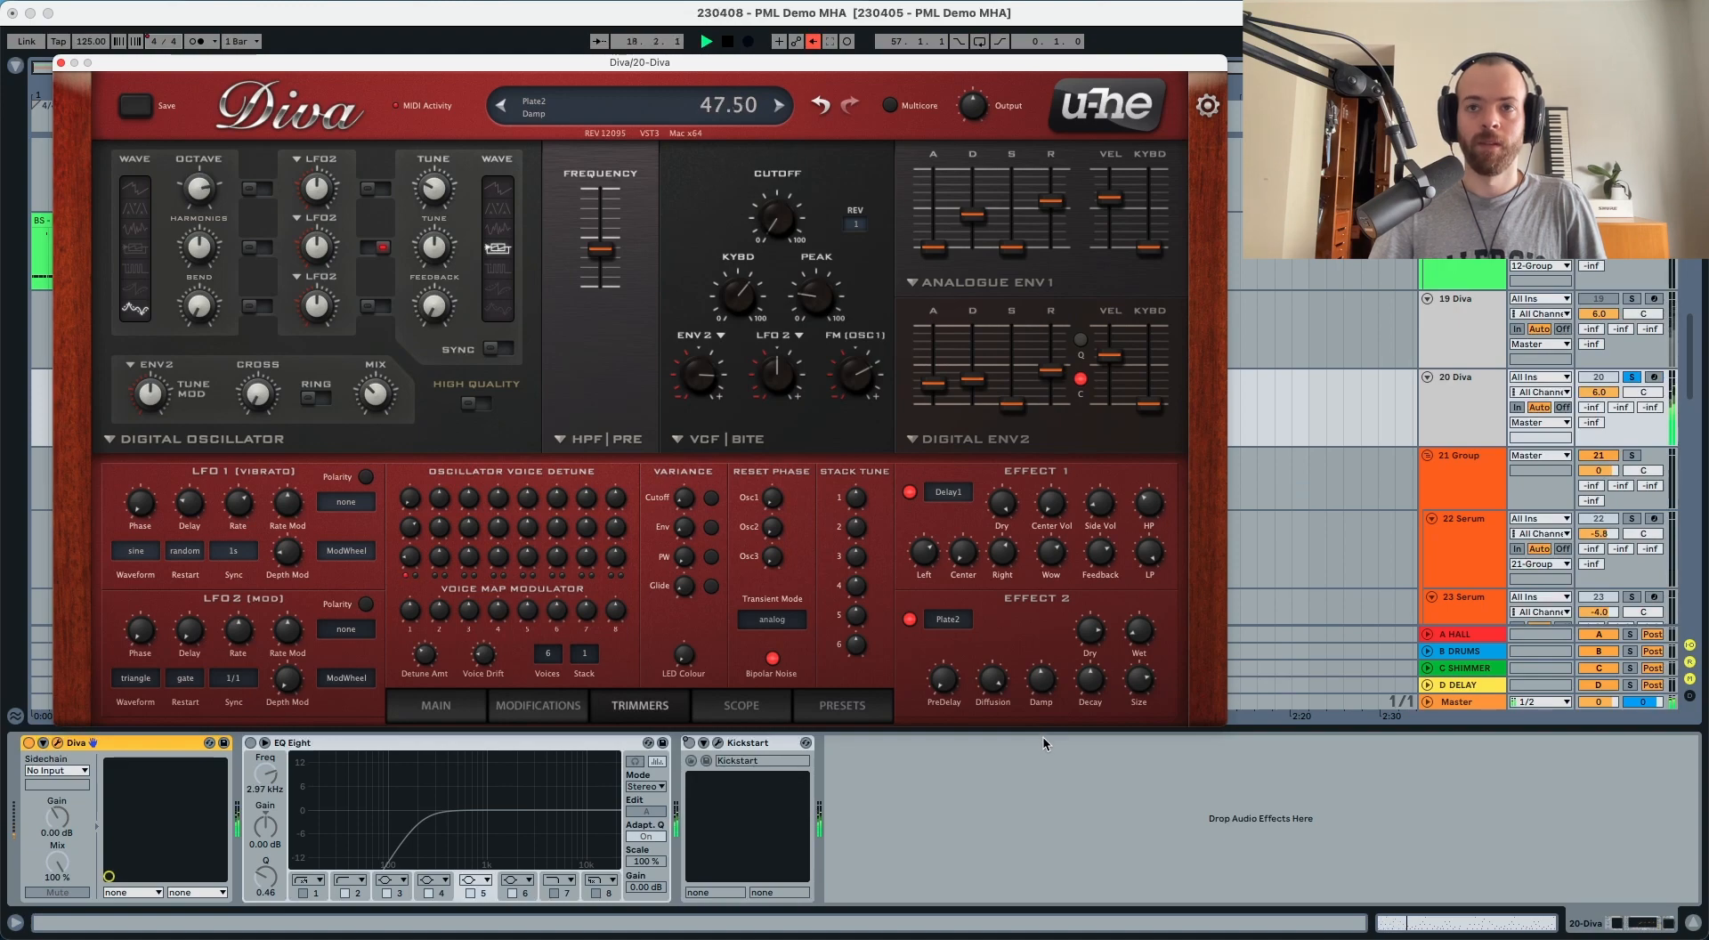
key("space")
left_click_drag(1092, 672, 1089, 697)
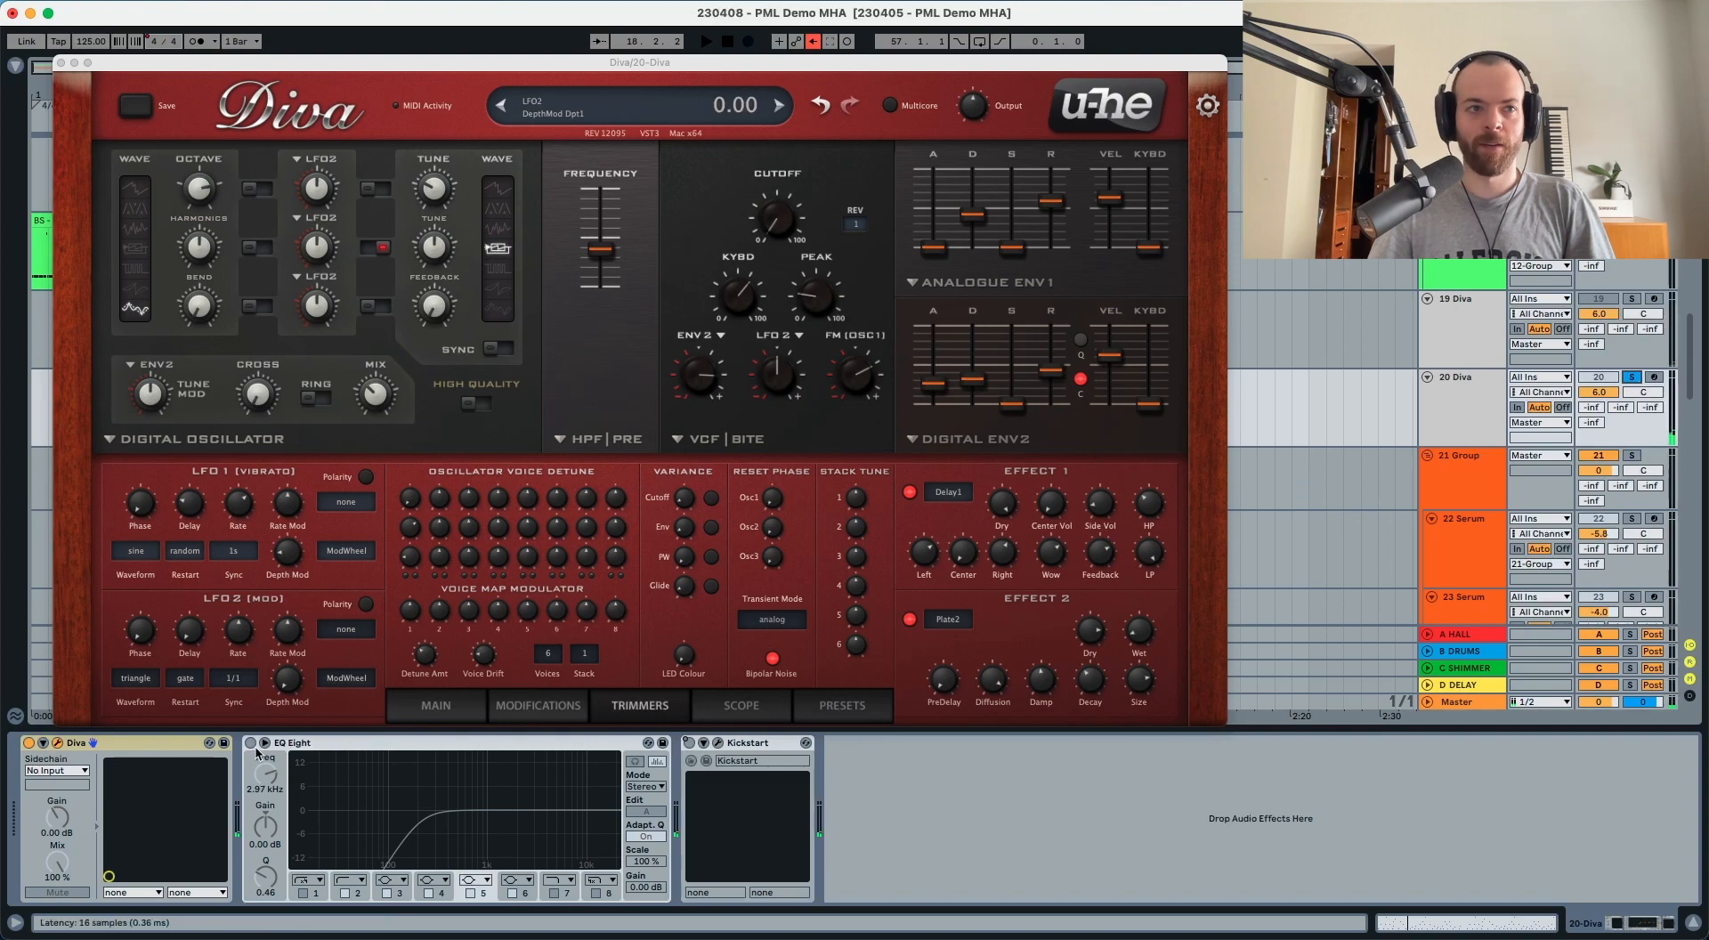
Turn on the EQ Eight and Kickstart devices after Diva on the 20 Diva track while playing the clip.
left_click(250, 744)
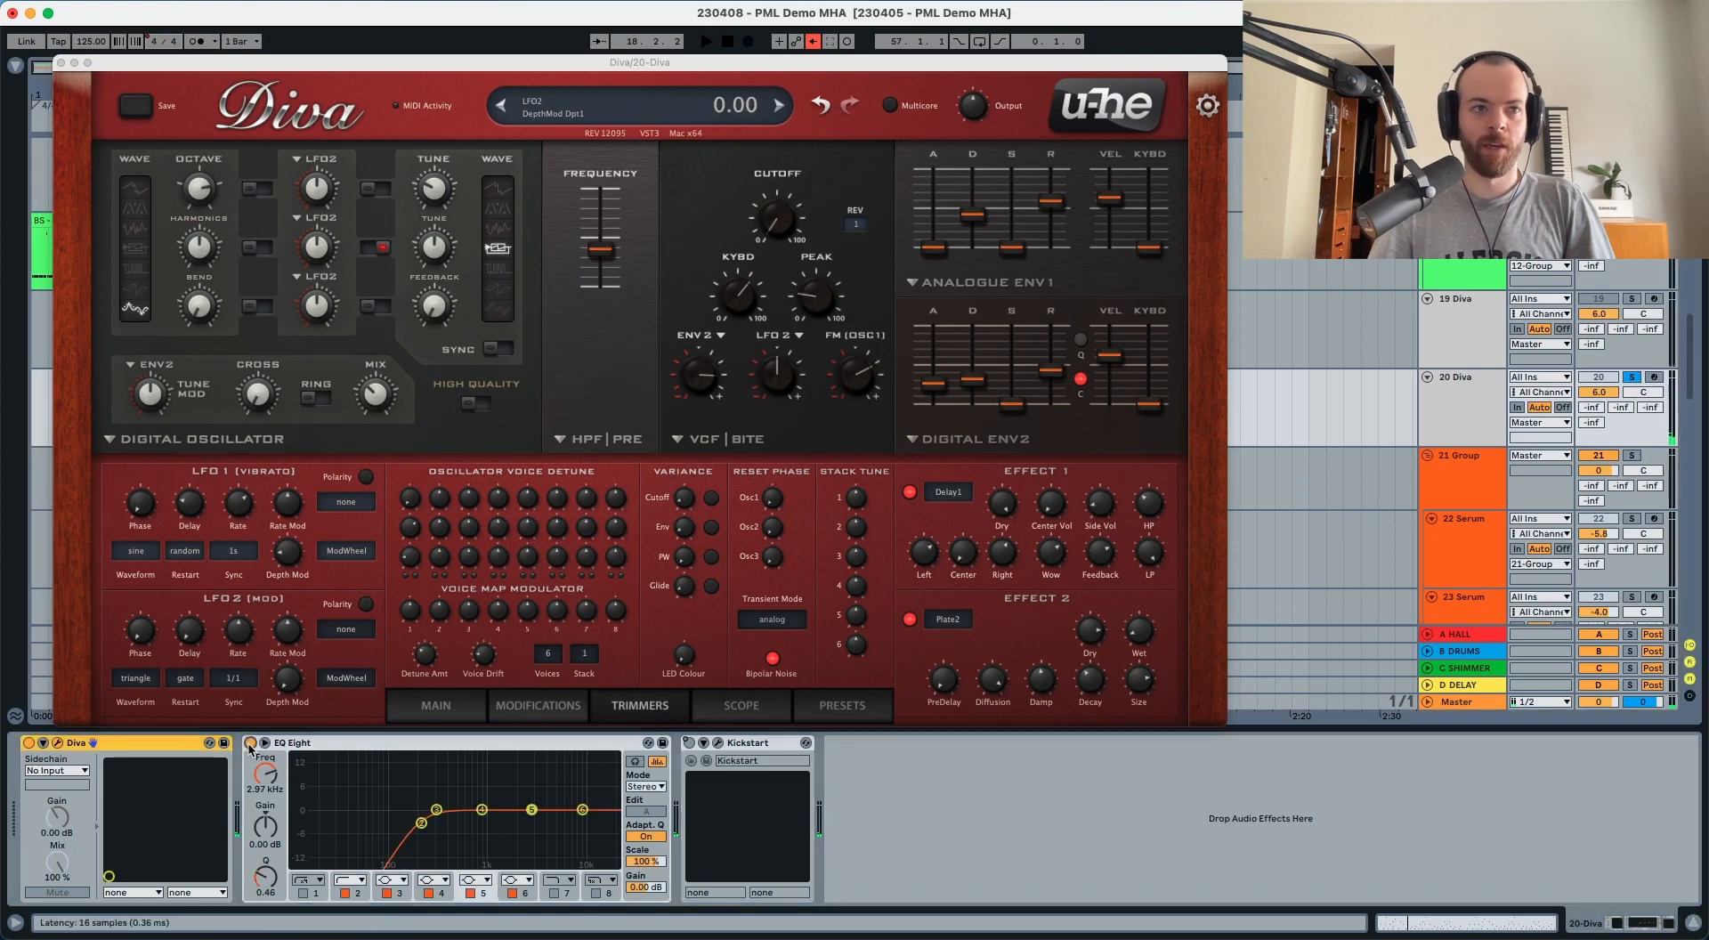
key("space")
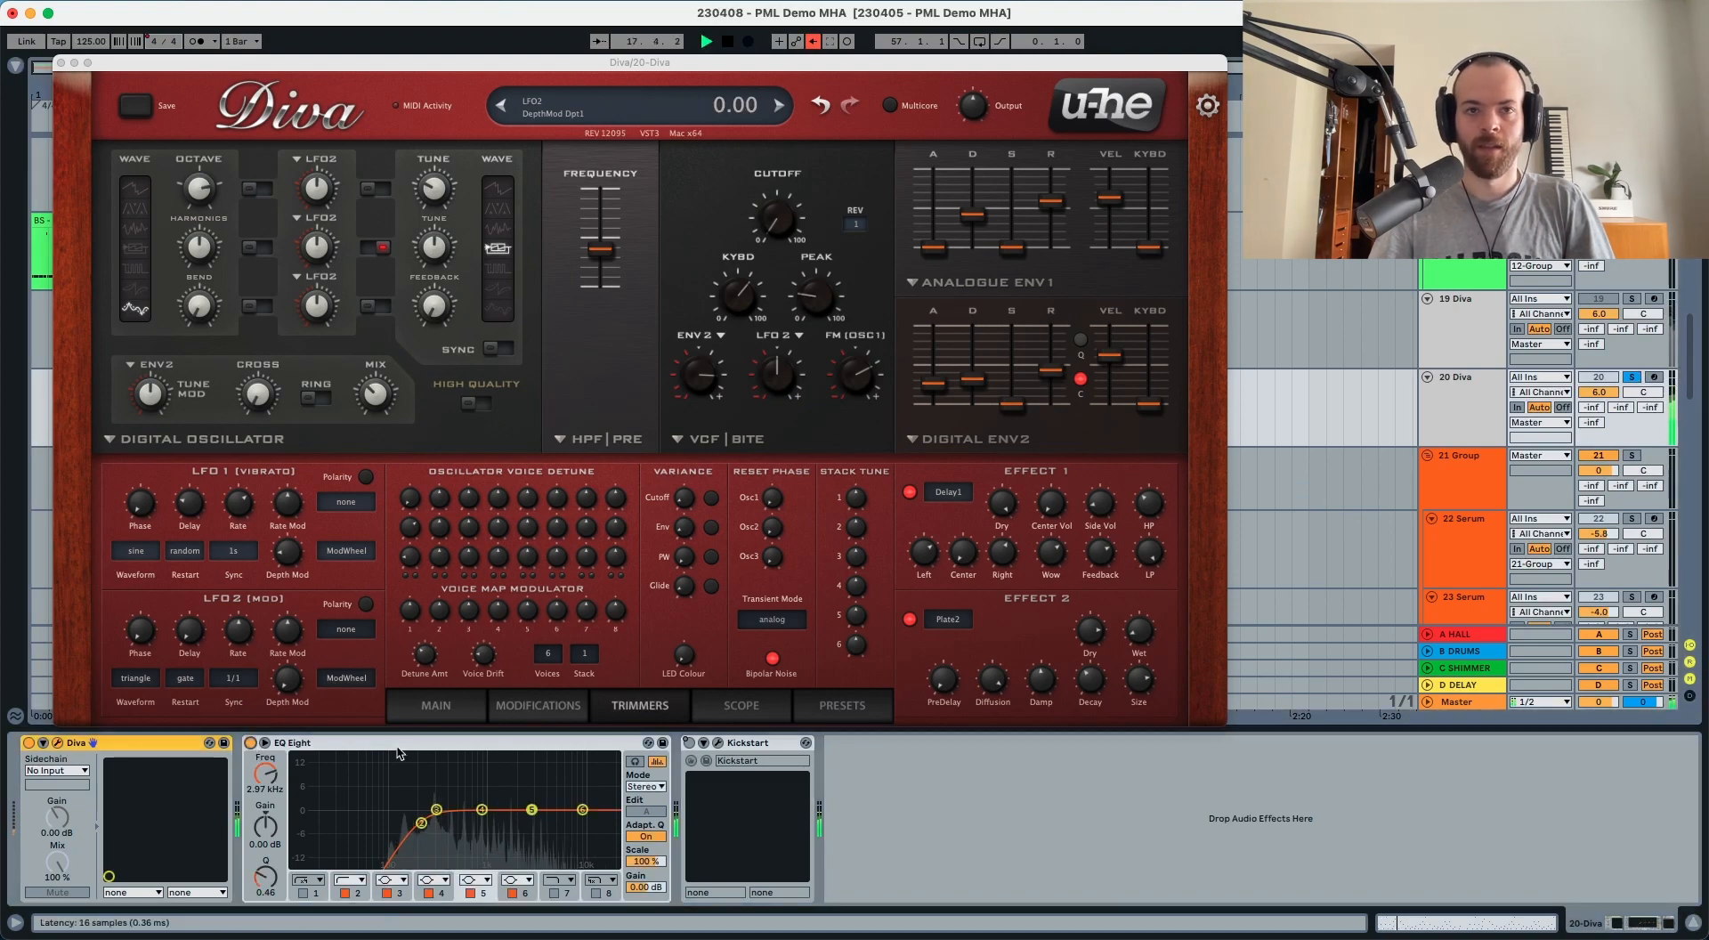
left_click(689, 743)
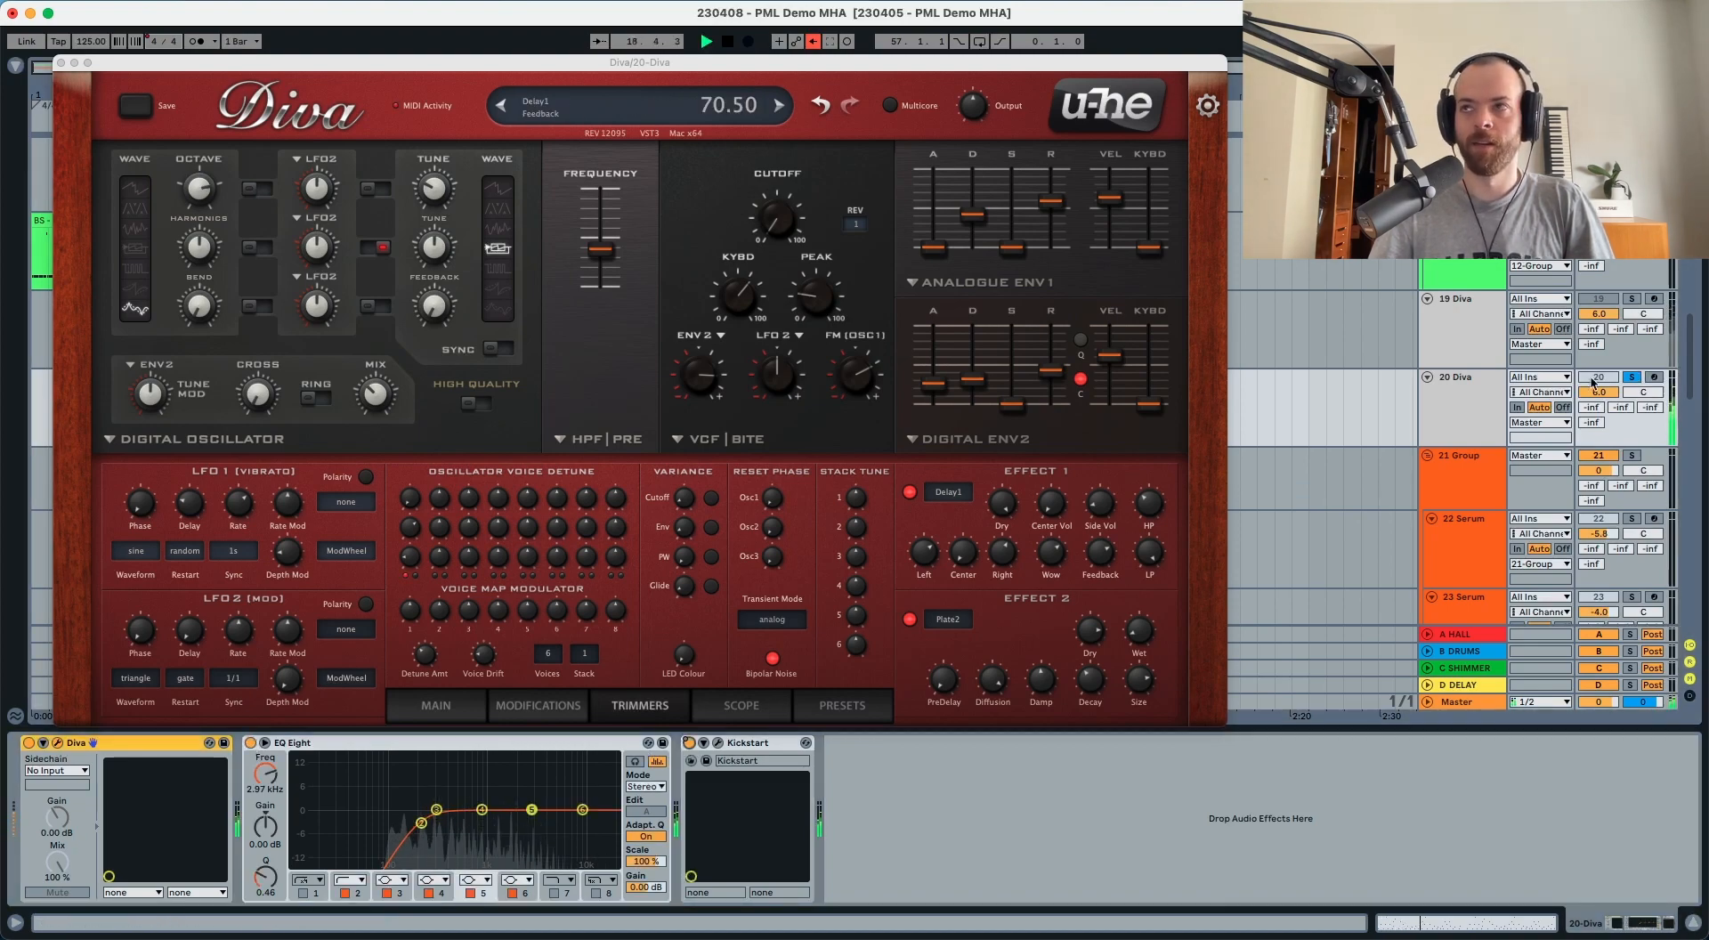
Unsolo the 20 Diva track and set Diva's main output to 130.00 while listening in the full mix.
left_click(1633, 379)
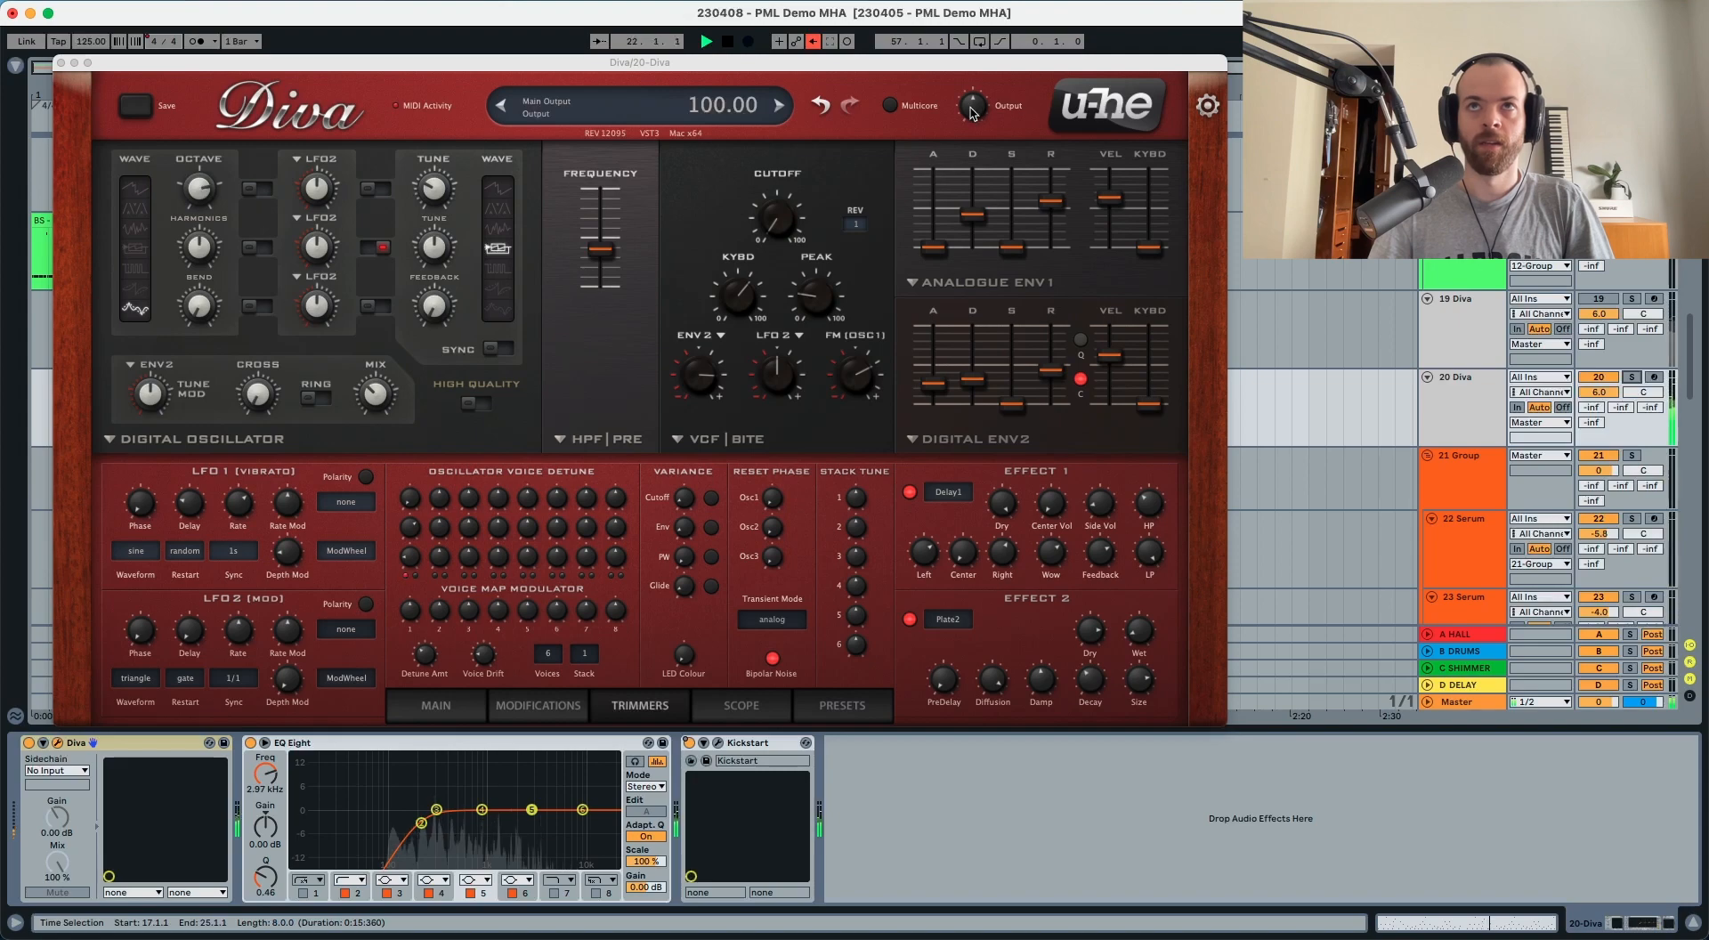
left_click_drag(975, 120, 976, 98)
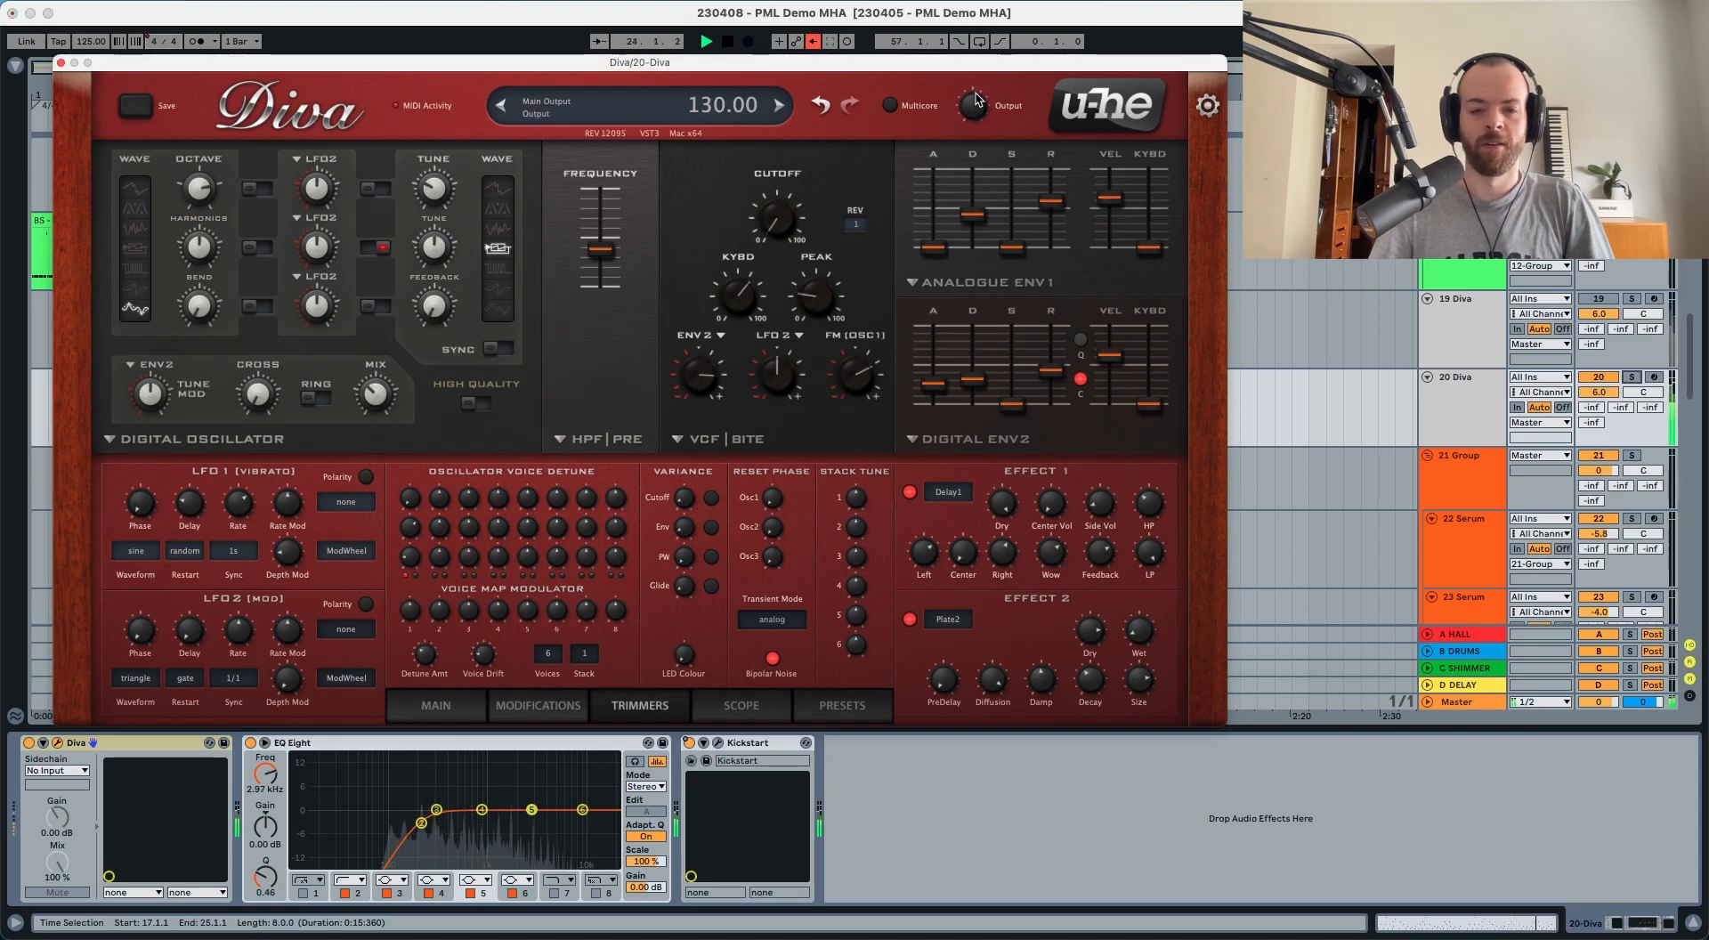
key("space")
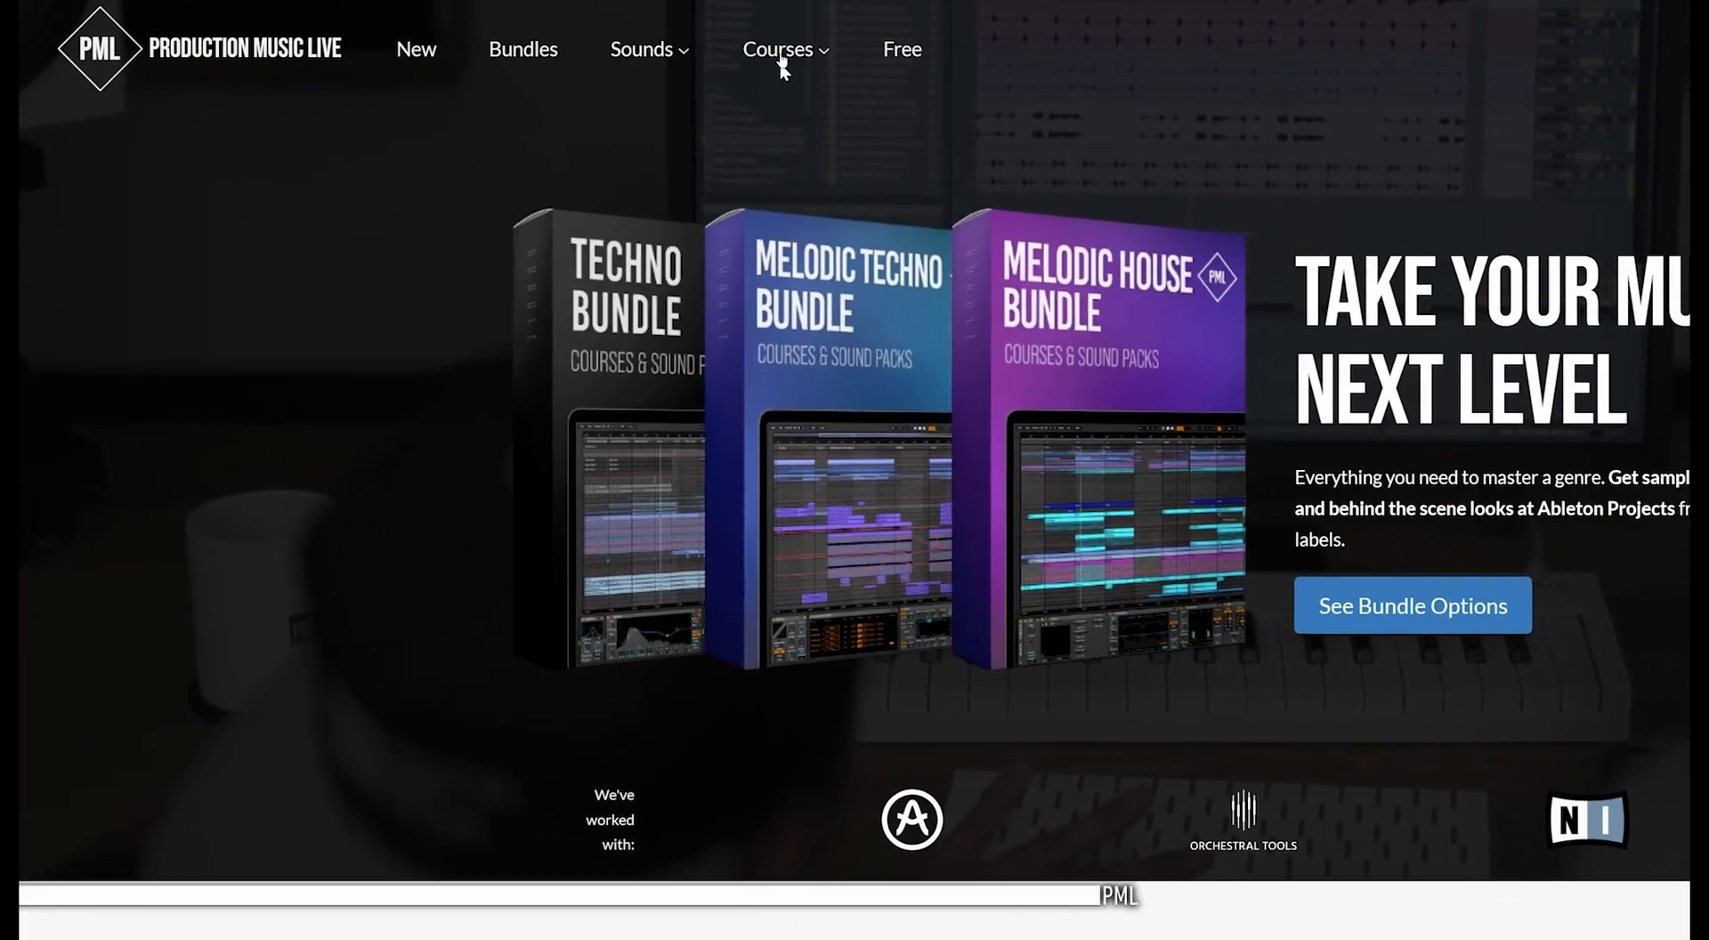
mouse_move(953, 60)
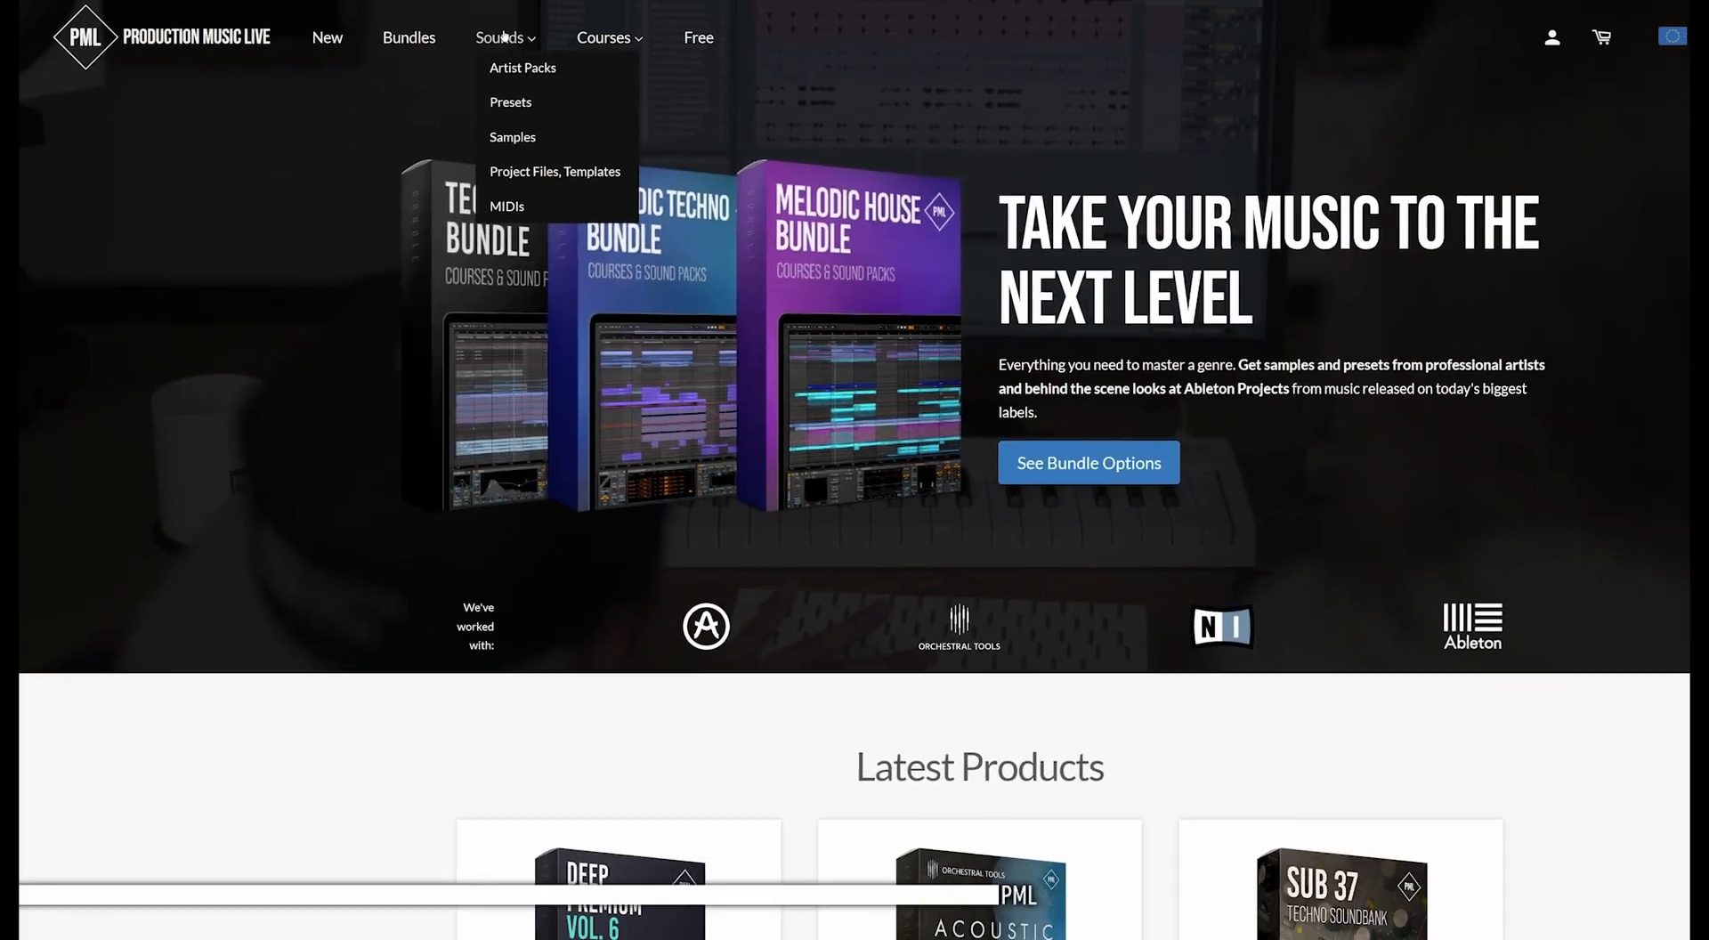